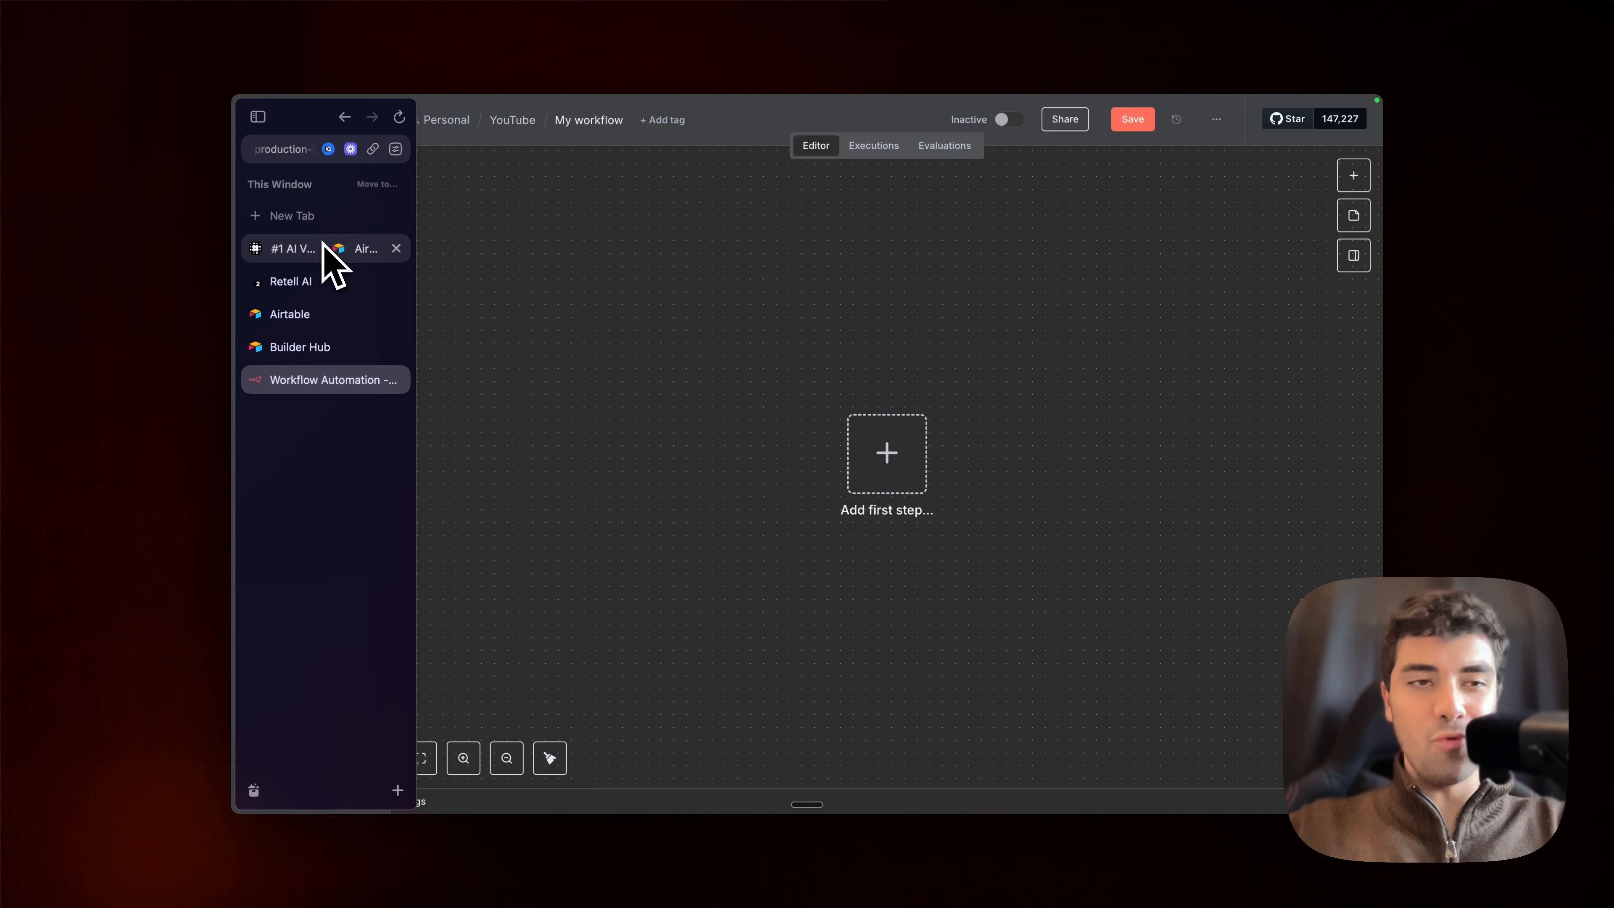
# Step: Switch to Retell AI and create a Single Prompt Agent from the Notification template
pyautogui.click(283, 283)
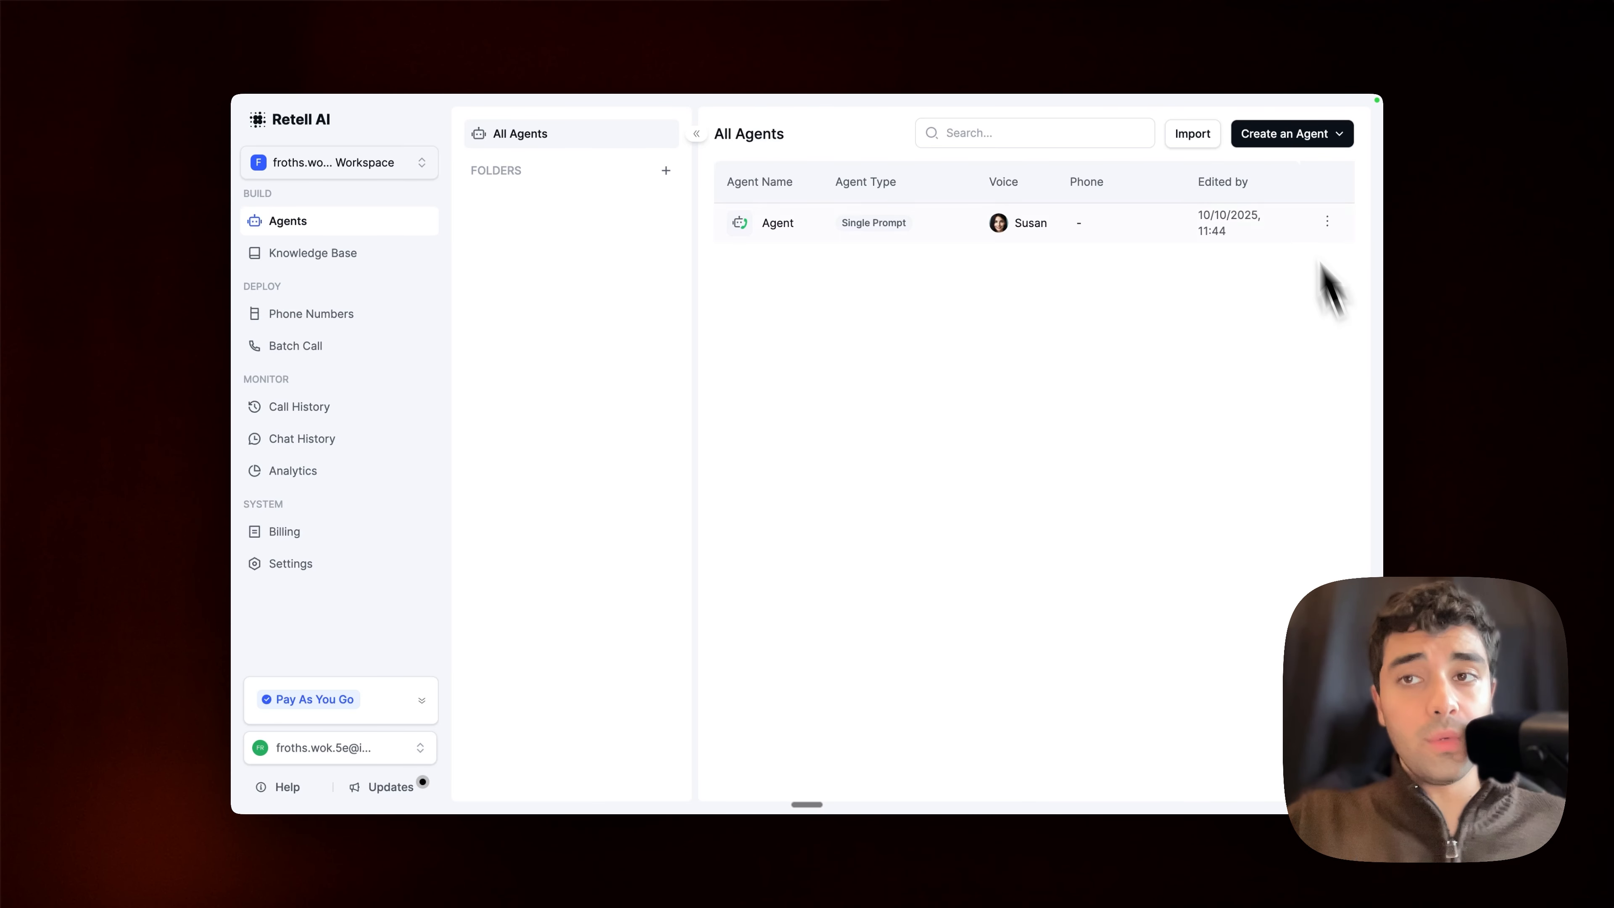
pyautogui.click(1290, 133)
pyautogui.click(1286, 178)
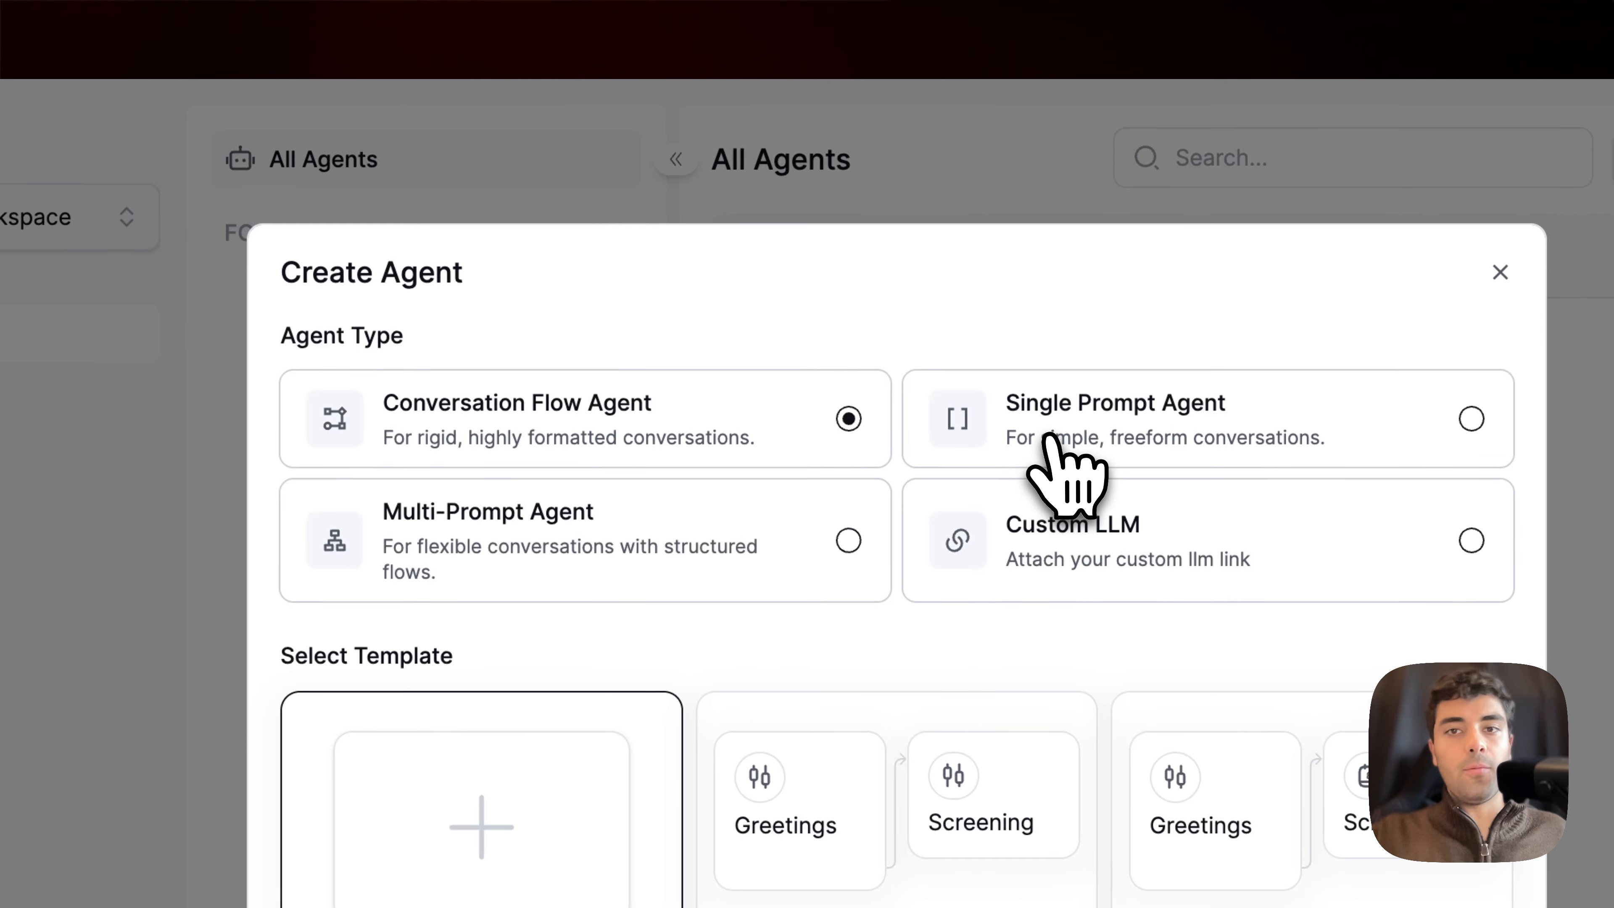
pyautogui.click(1047, 436)
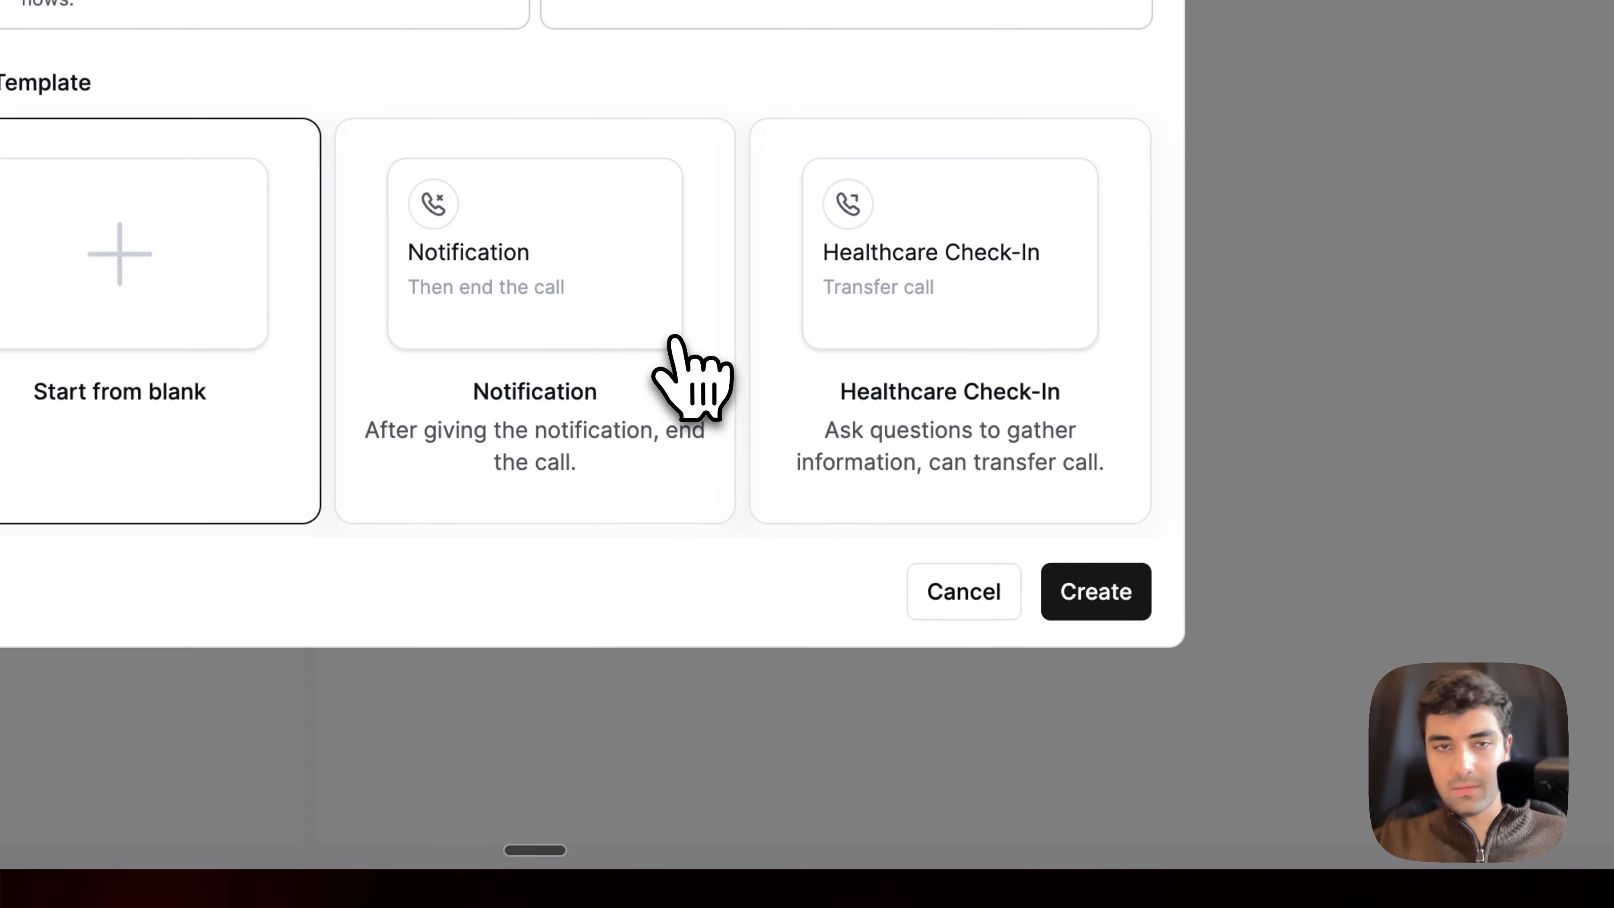
pyautogui.click(675, 337)
pyautogui.click(1087, 597)
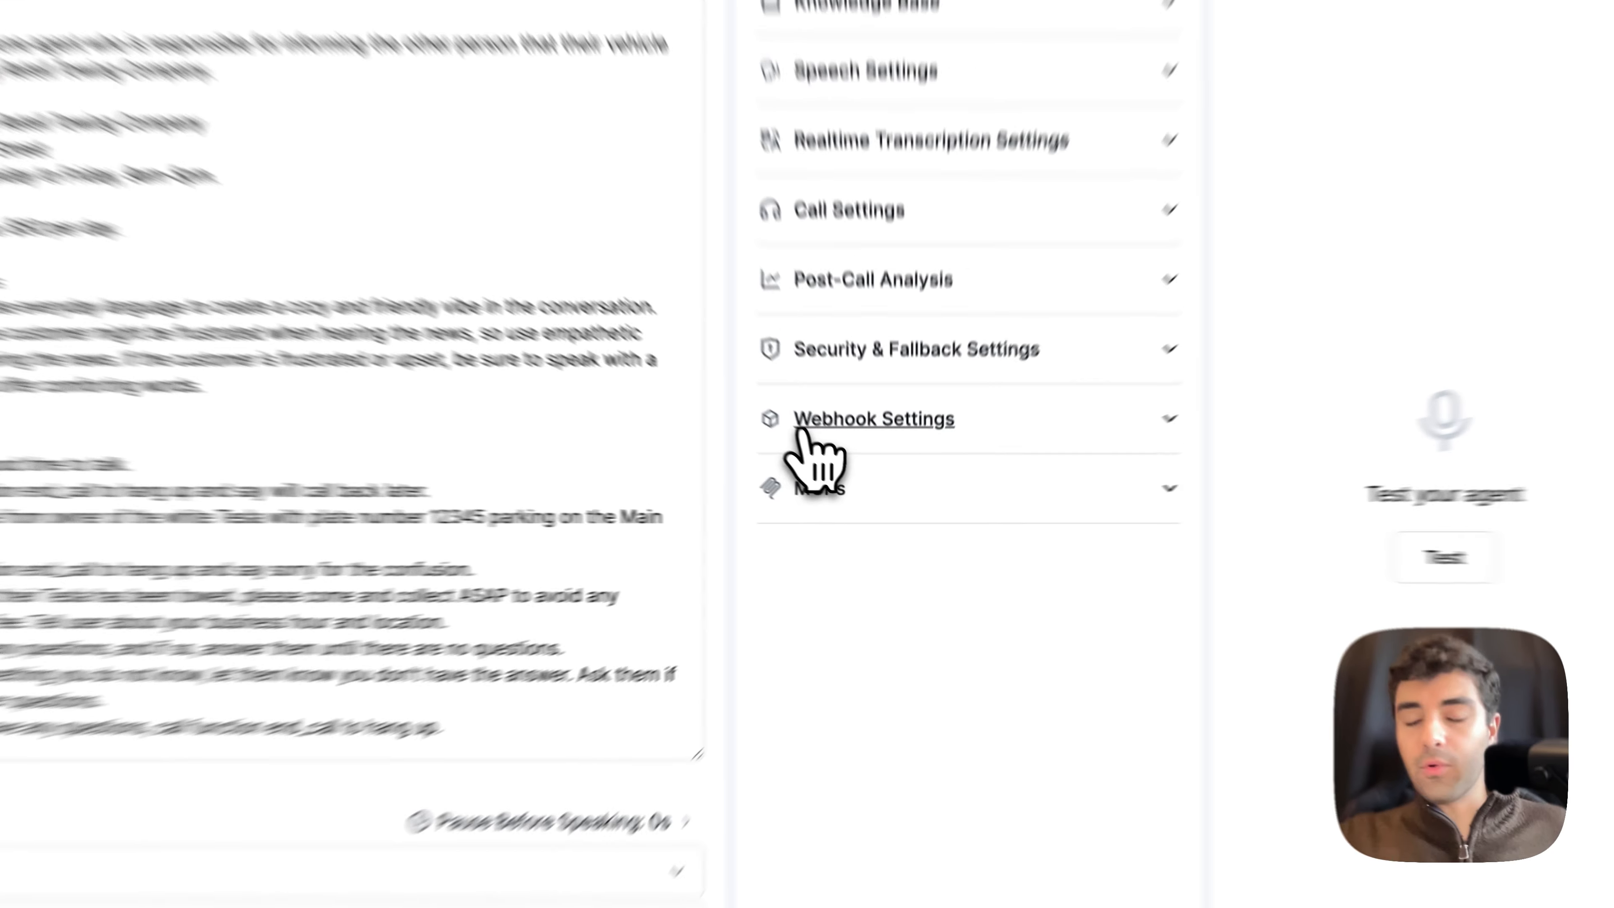
# Step: Expand the agent's Webhook Settings and locate the Agent Level Webhook URL field
pyautogui.click(845, 467)
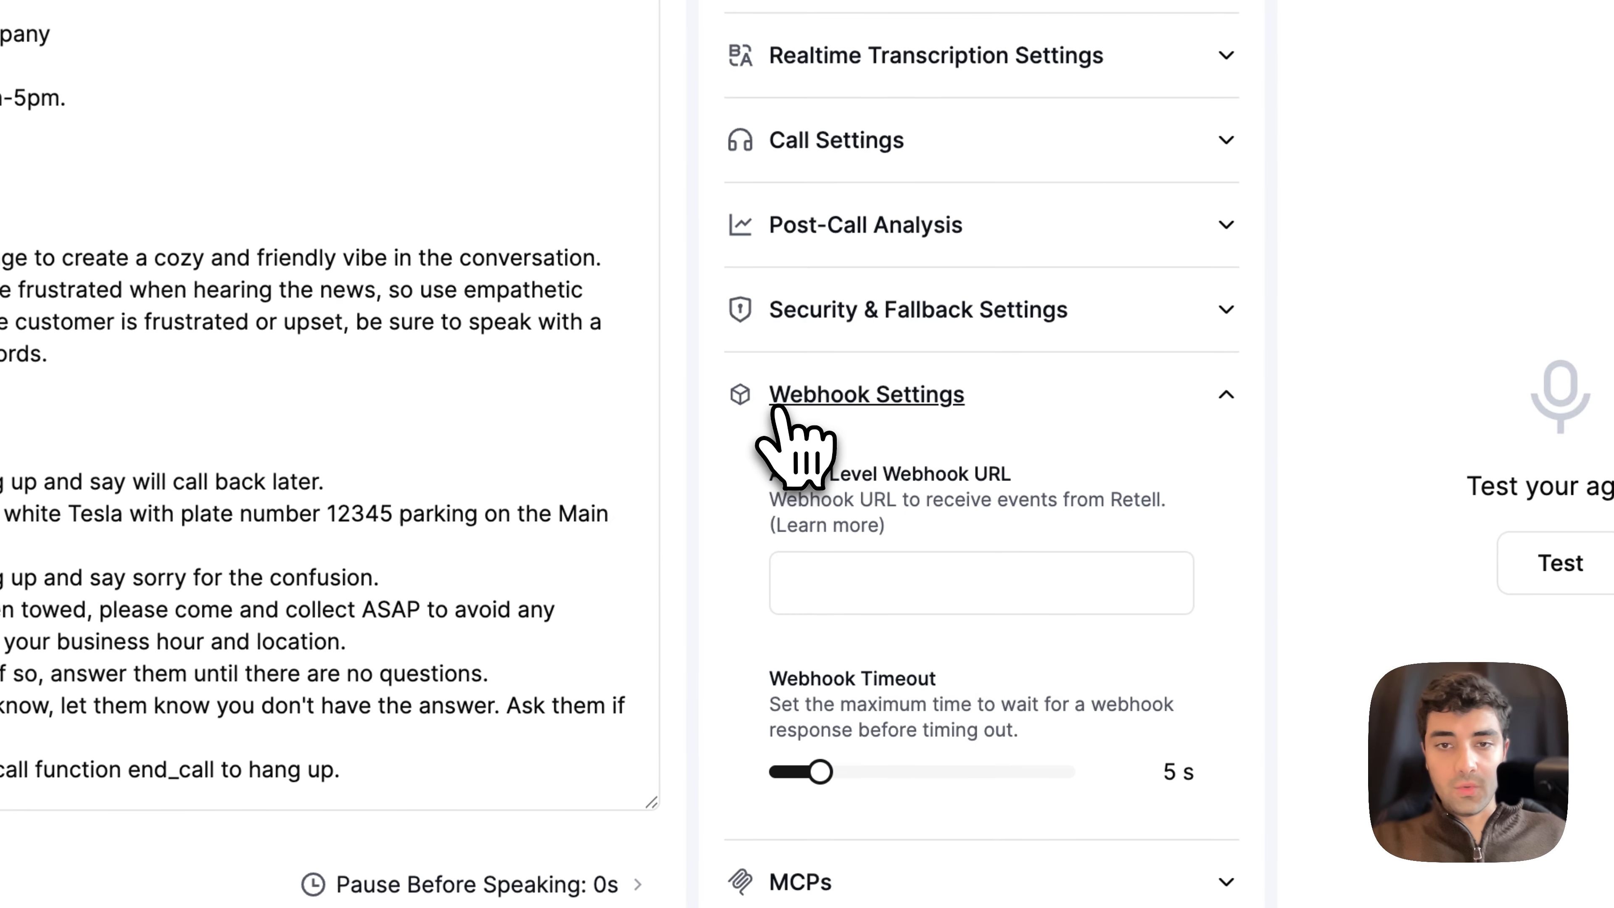
pyautogui.moveTo(768, 474); pyautogui.dragTo(1093, 486)
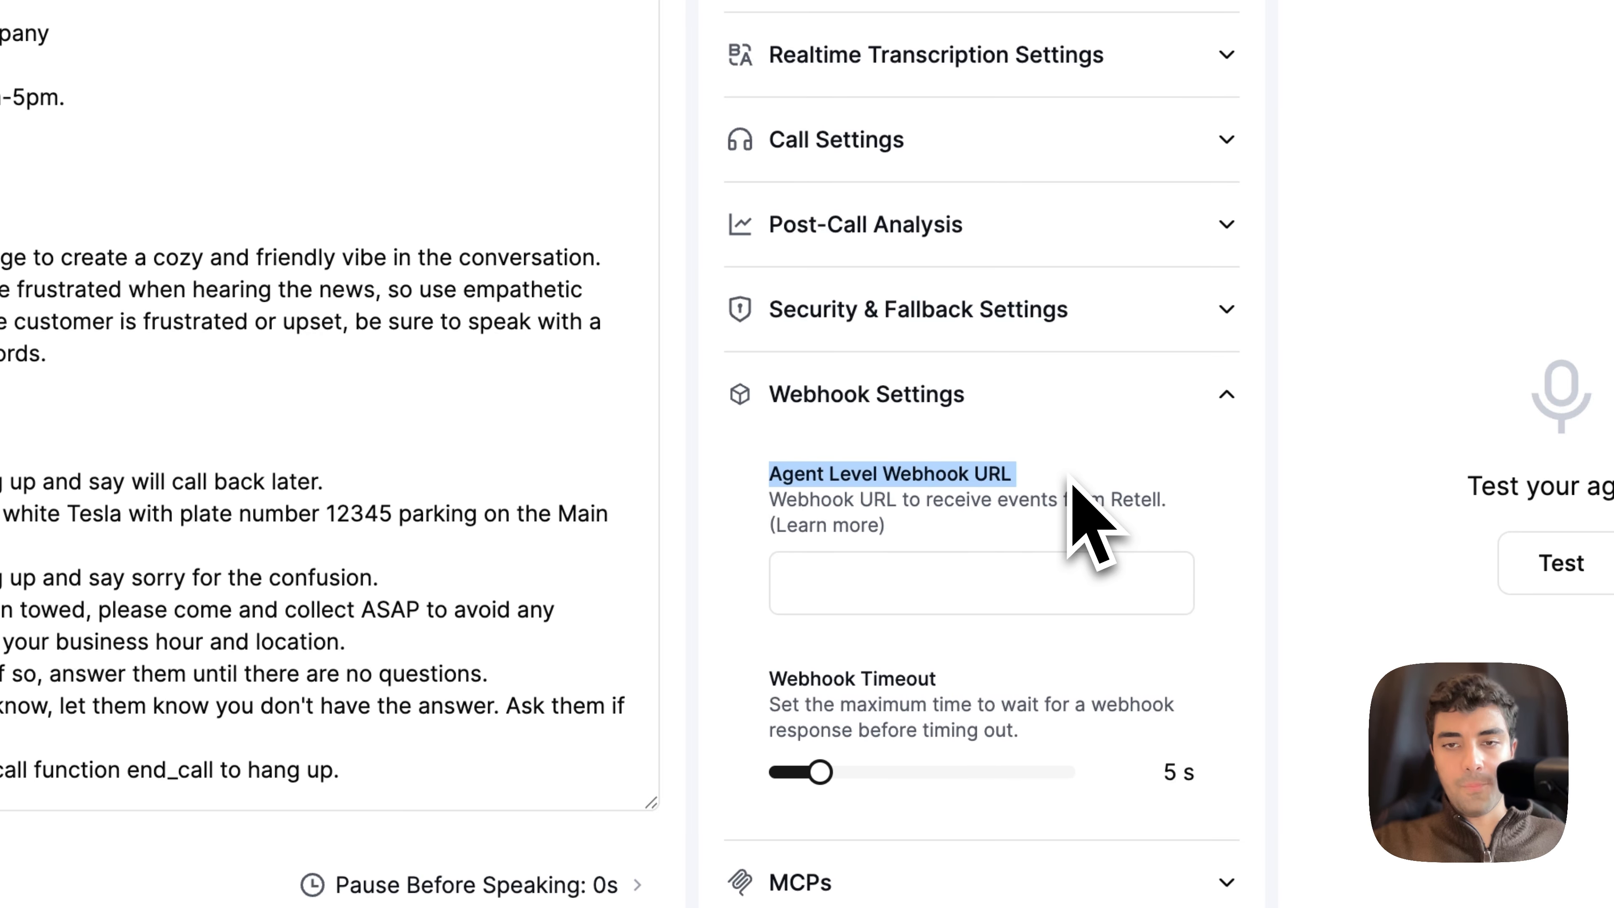
pyautogui.moveTo(818, 483); pyautogui.dragTo(1130, 526)
pyautogui.click(915, 516)
# Step: Switch to n8n and add a Webhook trigger as the workflow's first step
pyautogui.moveTo(127, 540)
pyautogui.click(213, 251)
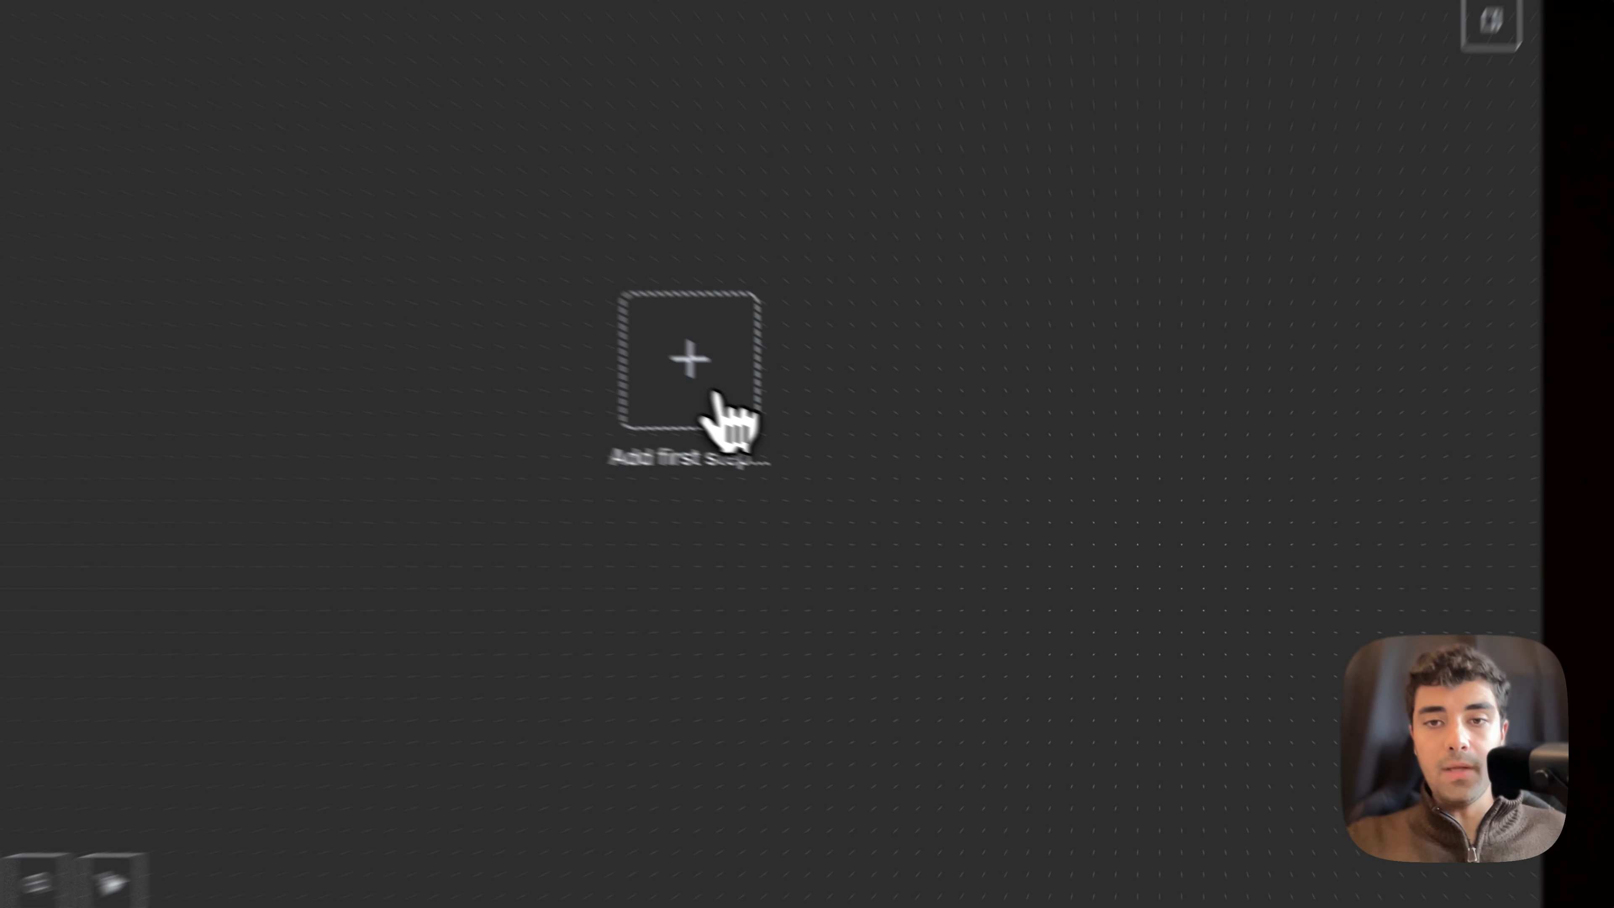
pyautogui.click(903, 477)
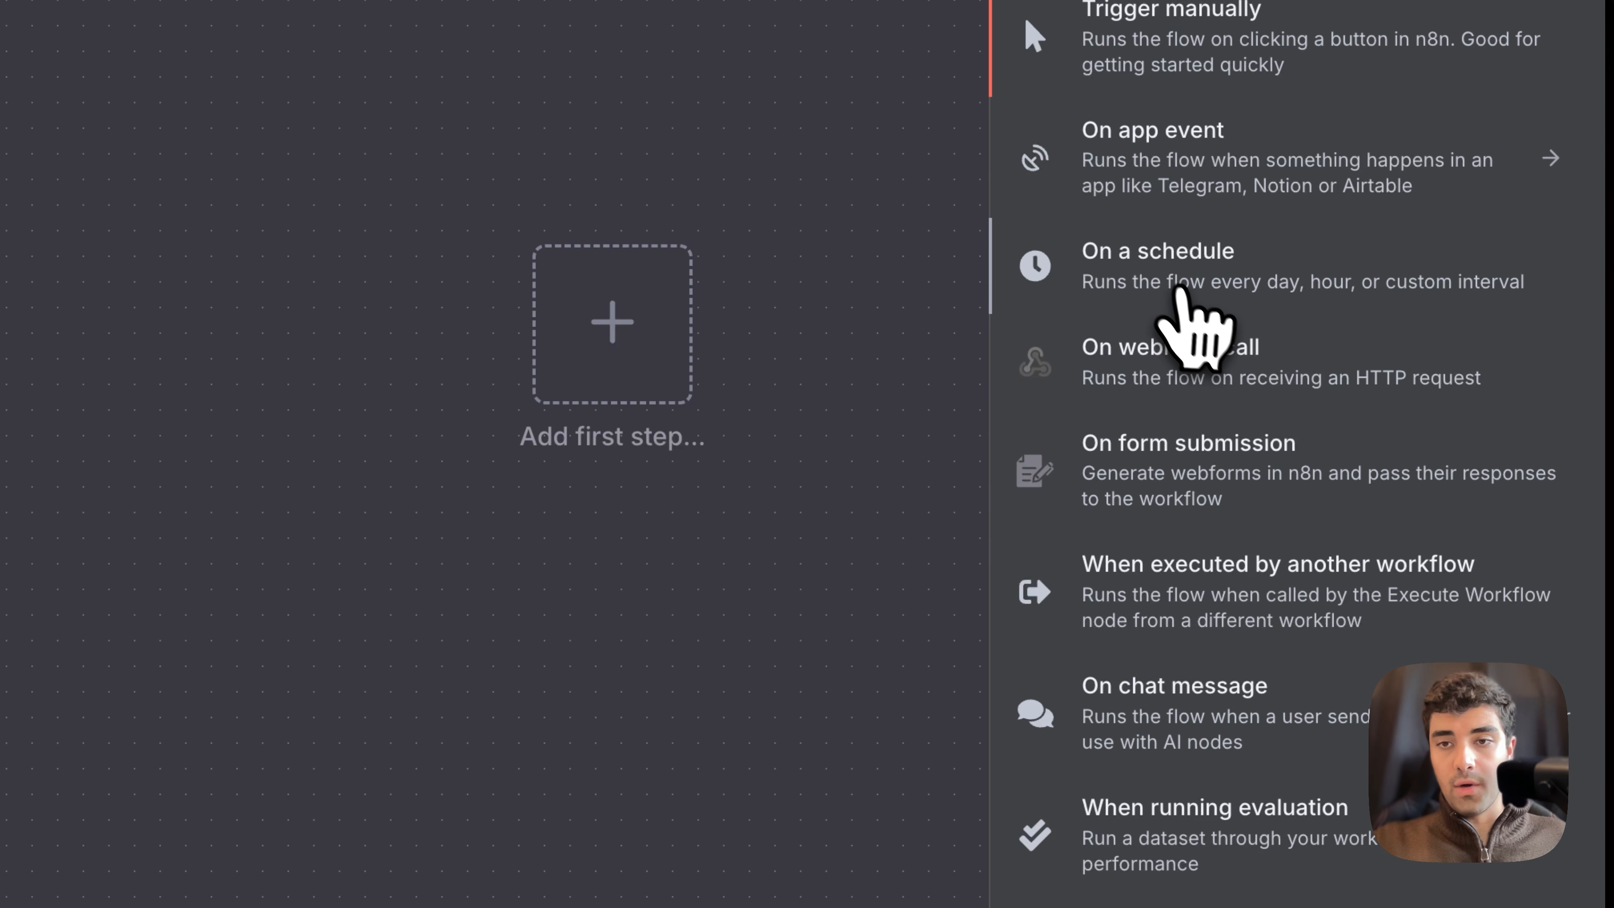
pyautogui.scroll(-1, 1182, 289)
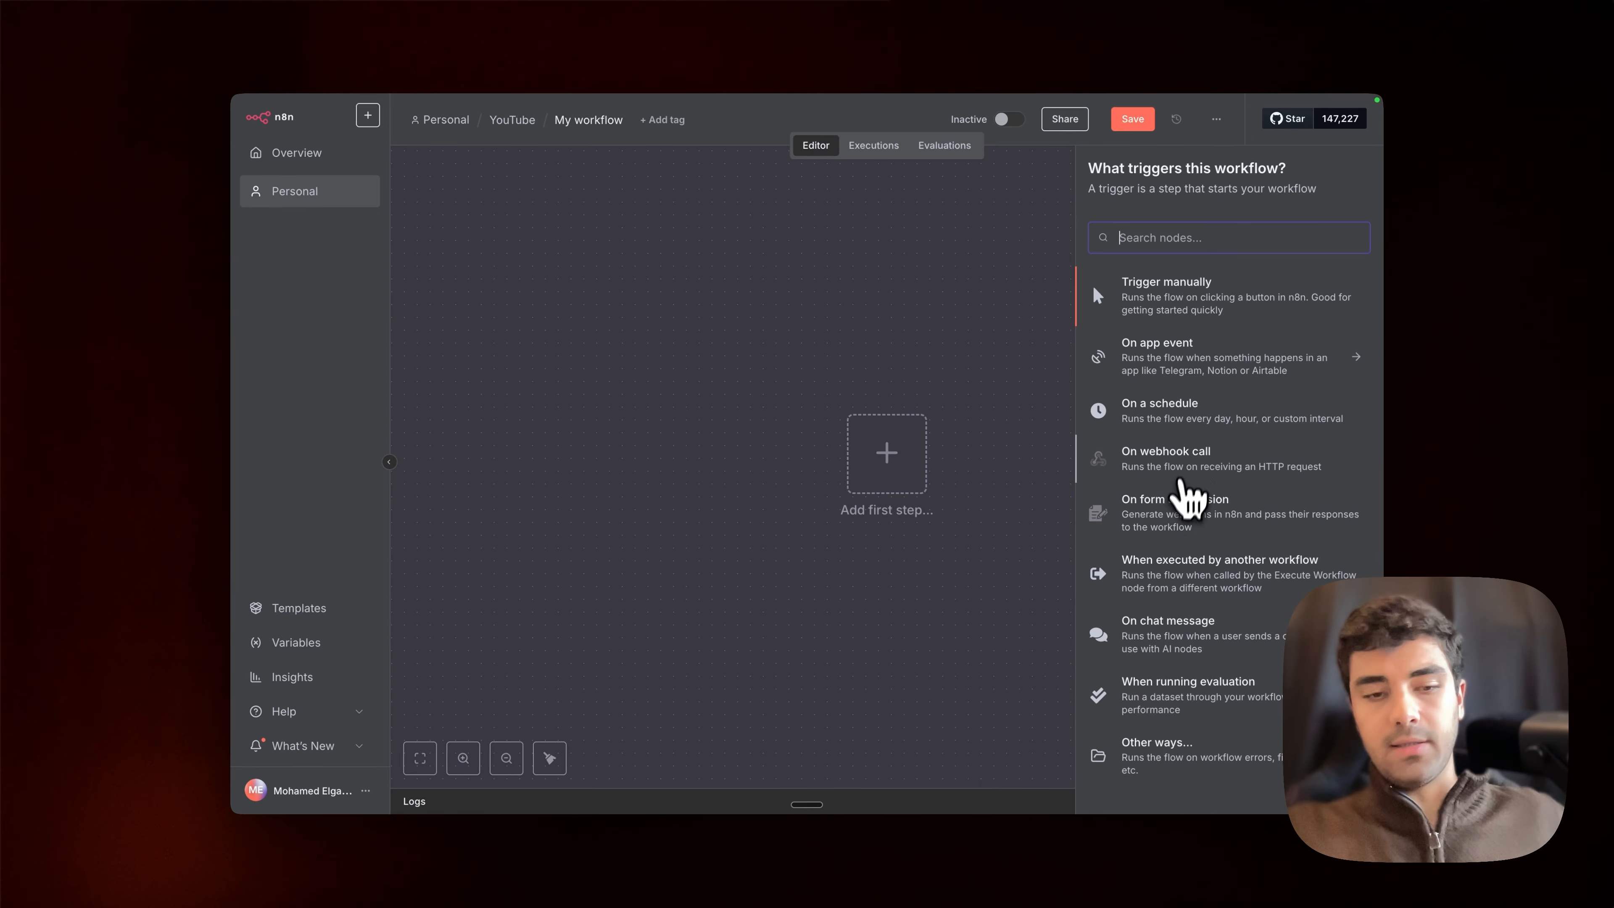
pyautogui.write('web')
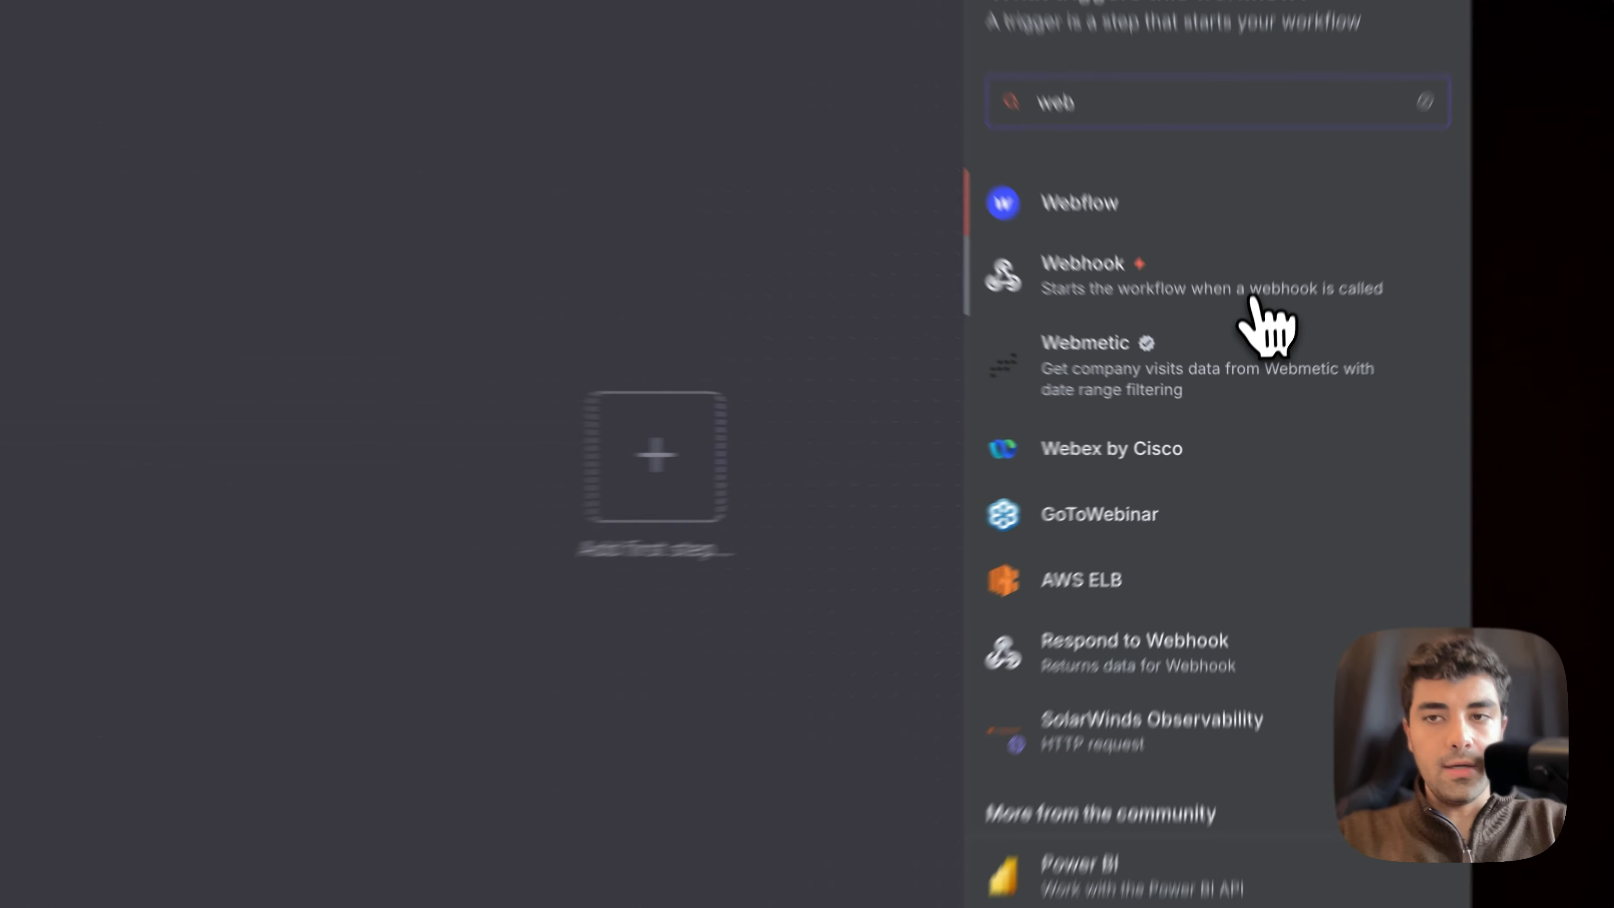
pyautogui.click(1255, 347)
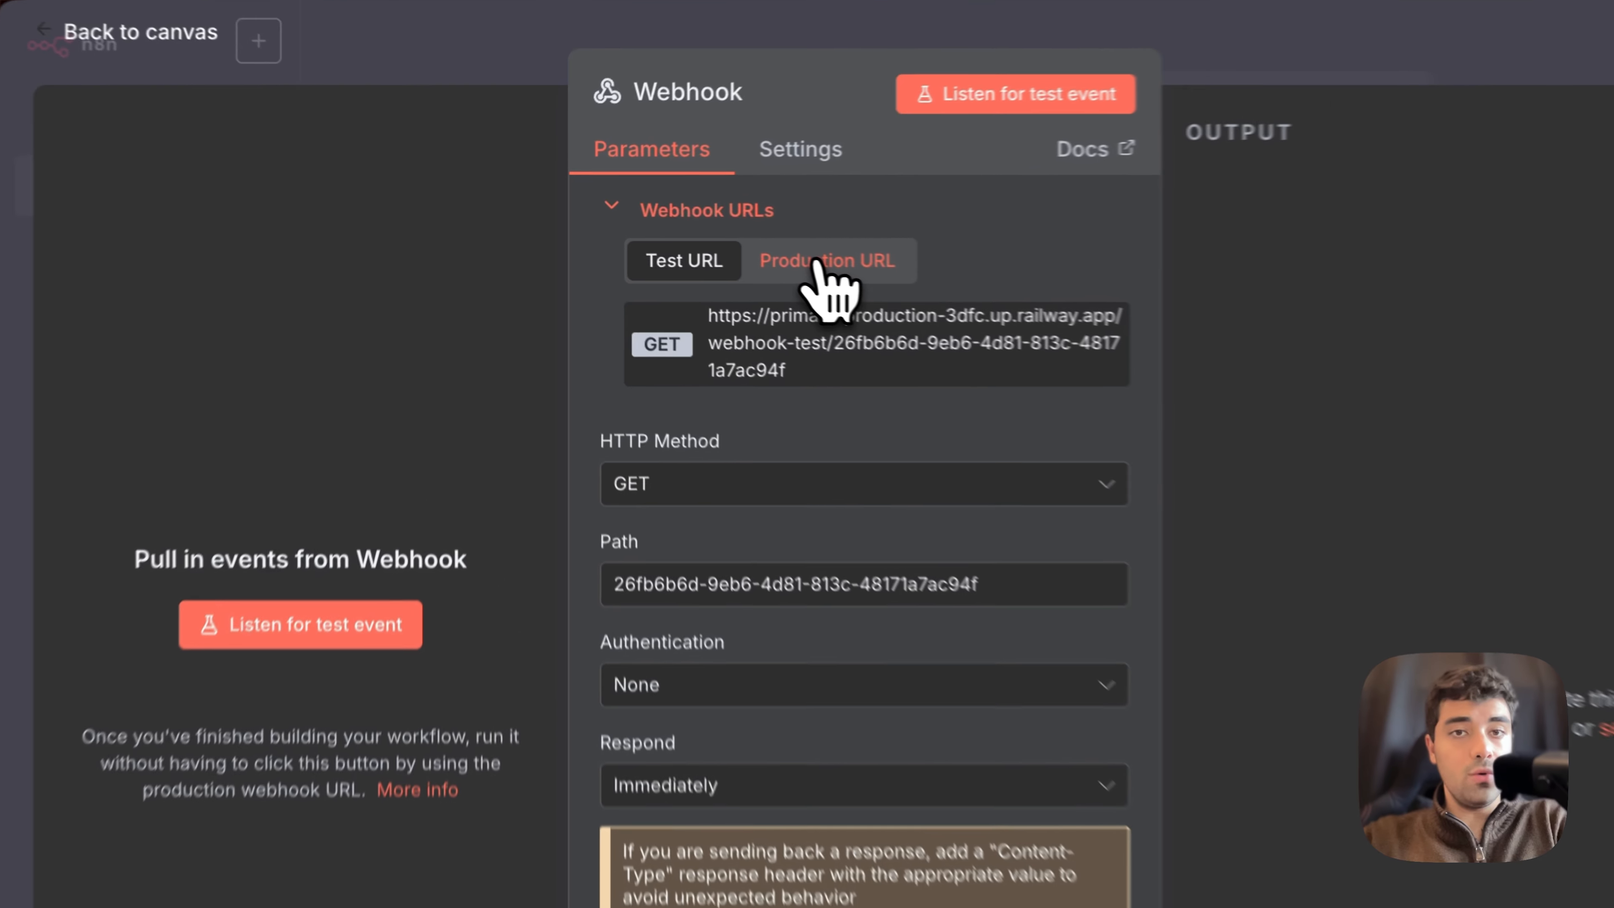
# Step: Show the webhook's production URL and set its HTTP method to POST
pyautogui.click(664, 231)
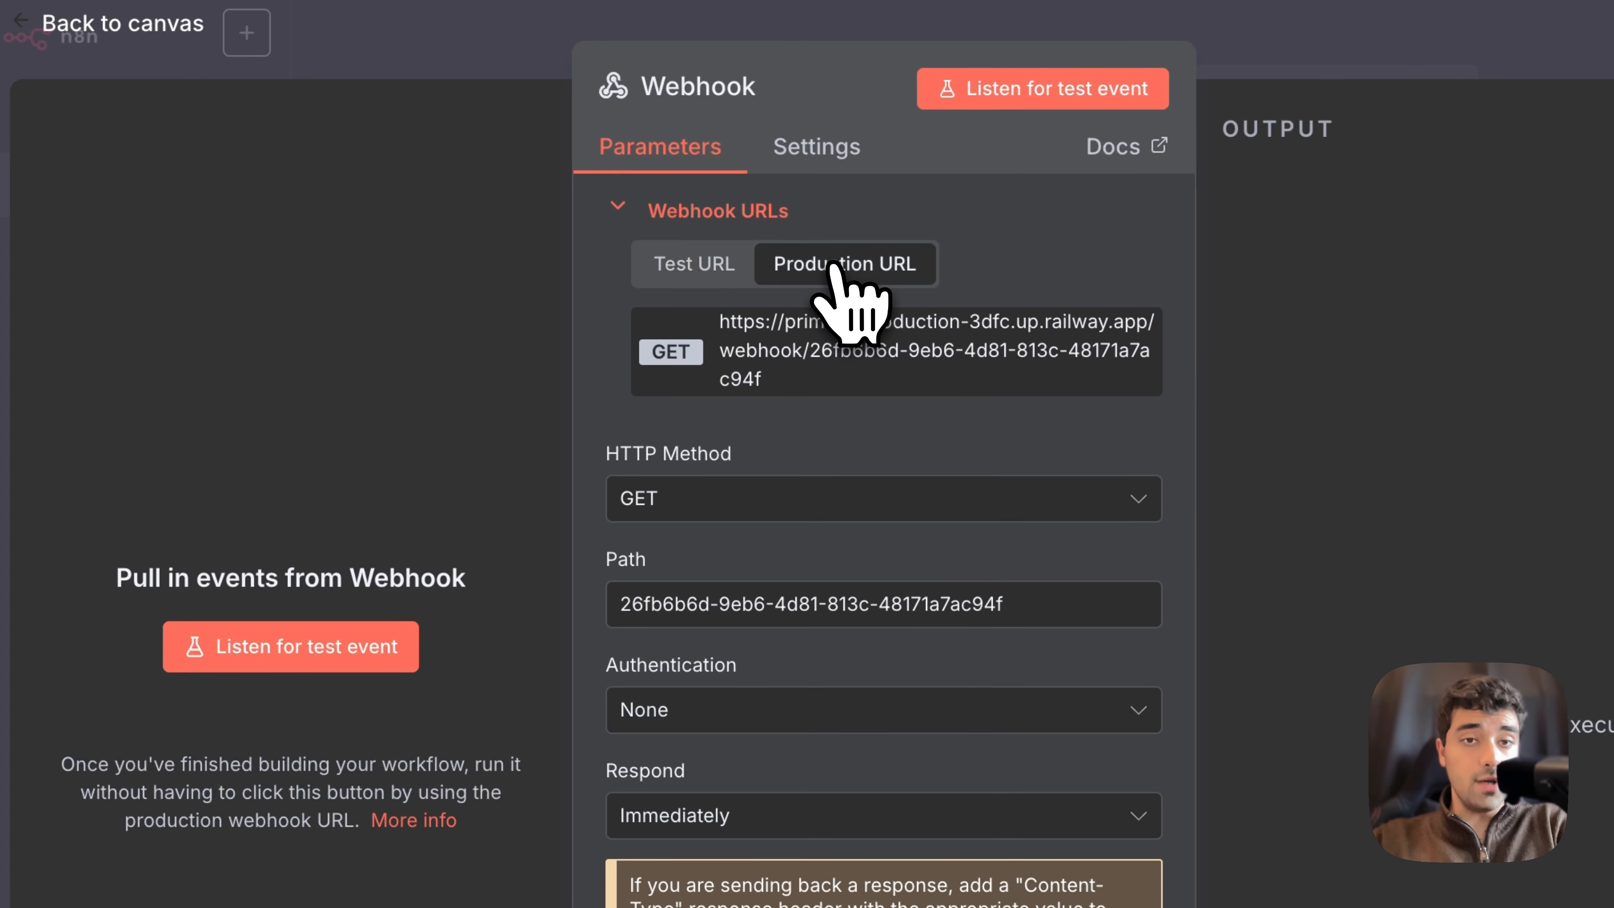
pyautogui.click(637, 512)
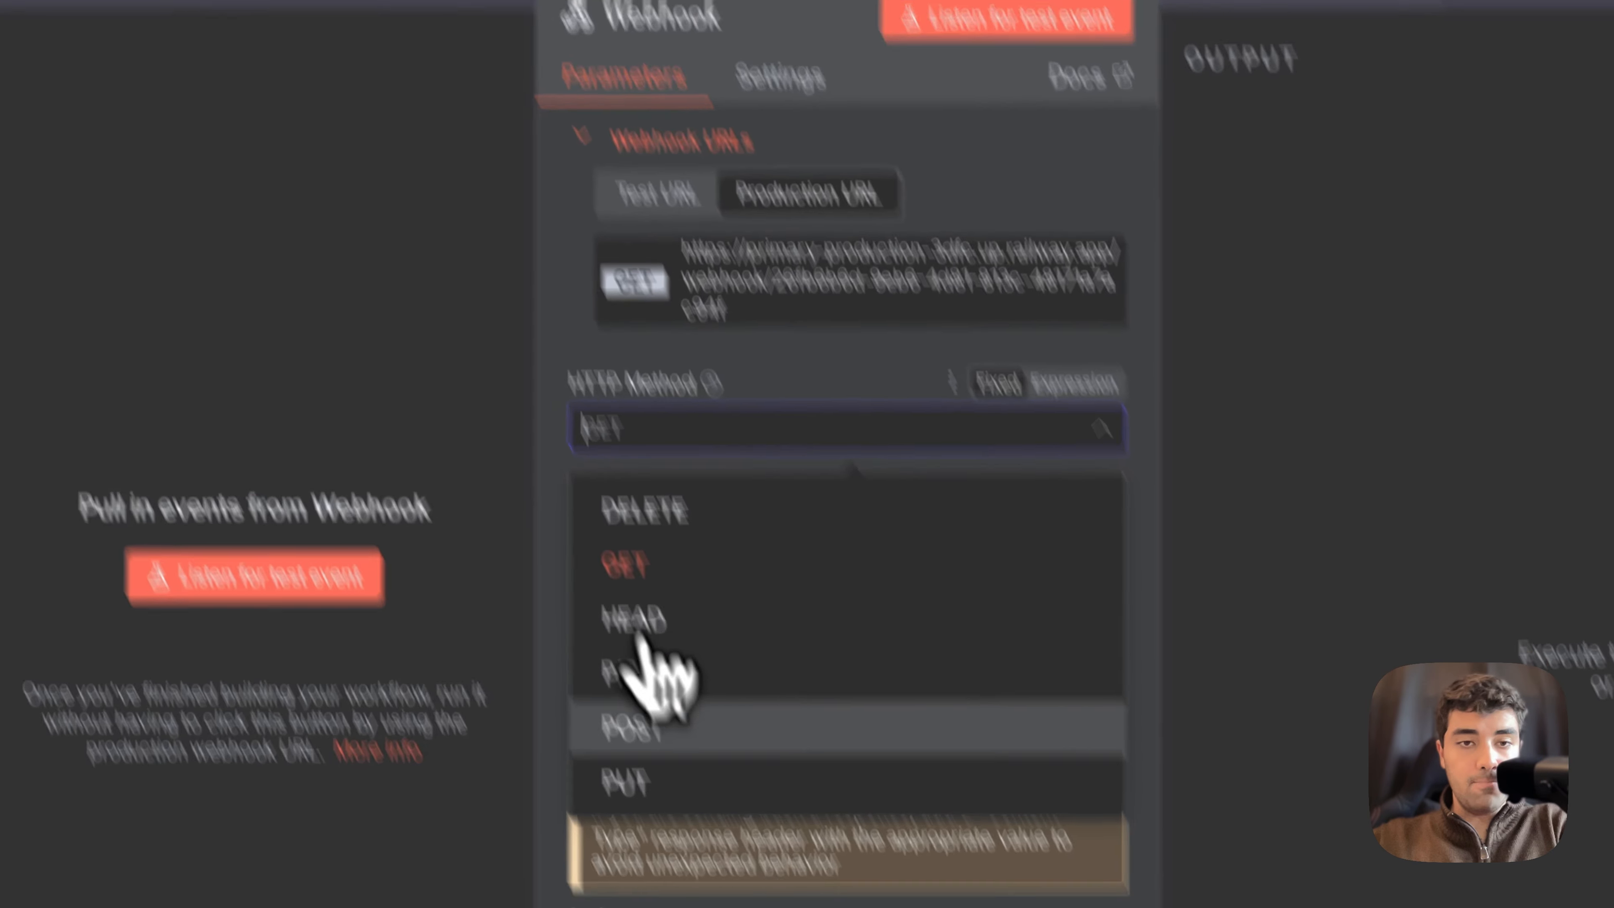
pyautogui.click(668, 798)
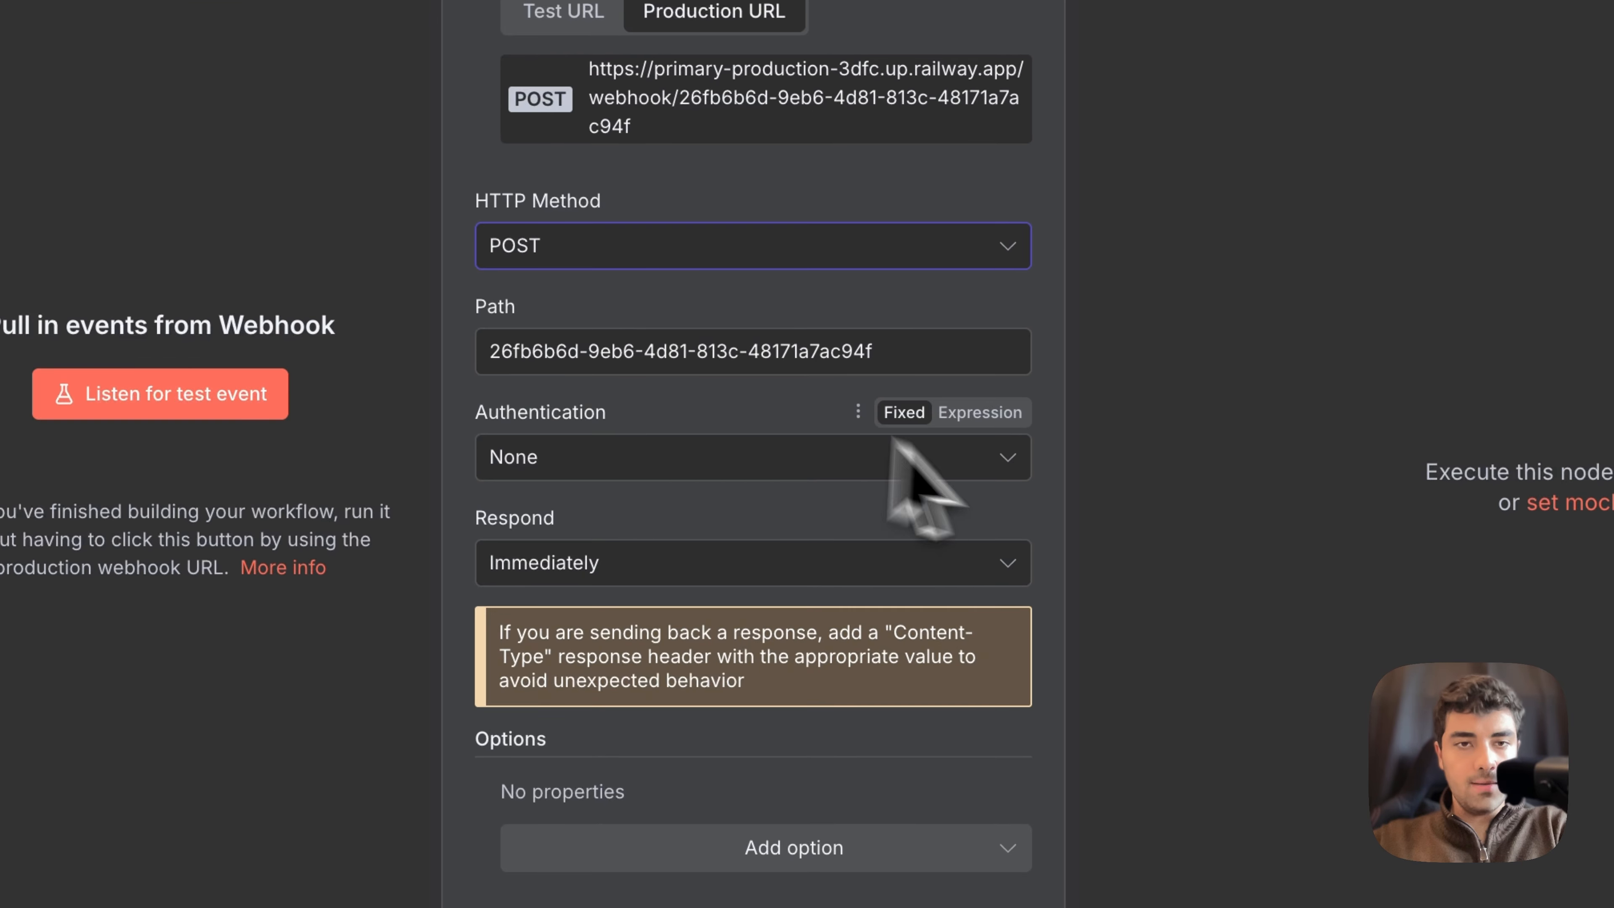
# Step: Set the webhook's path to endCall and save the workflow
pyautogui.tripleClick(528, 353)
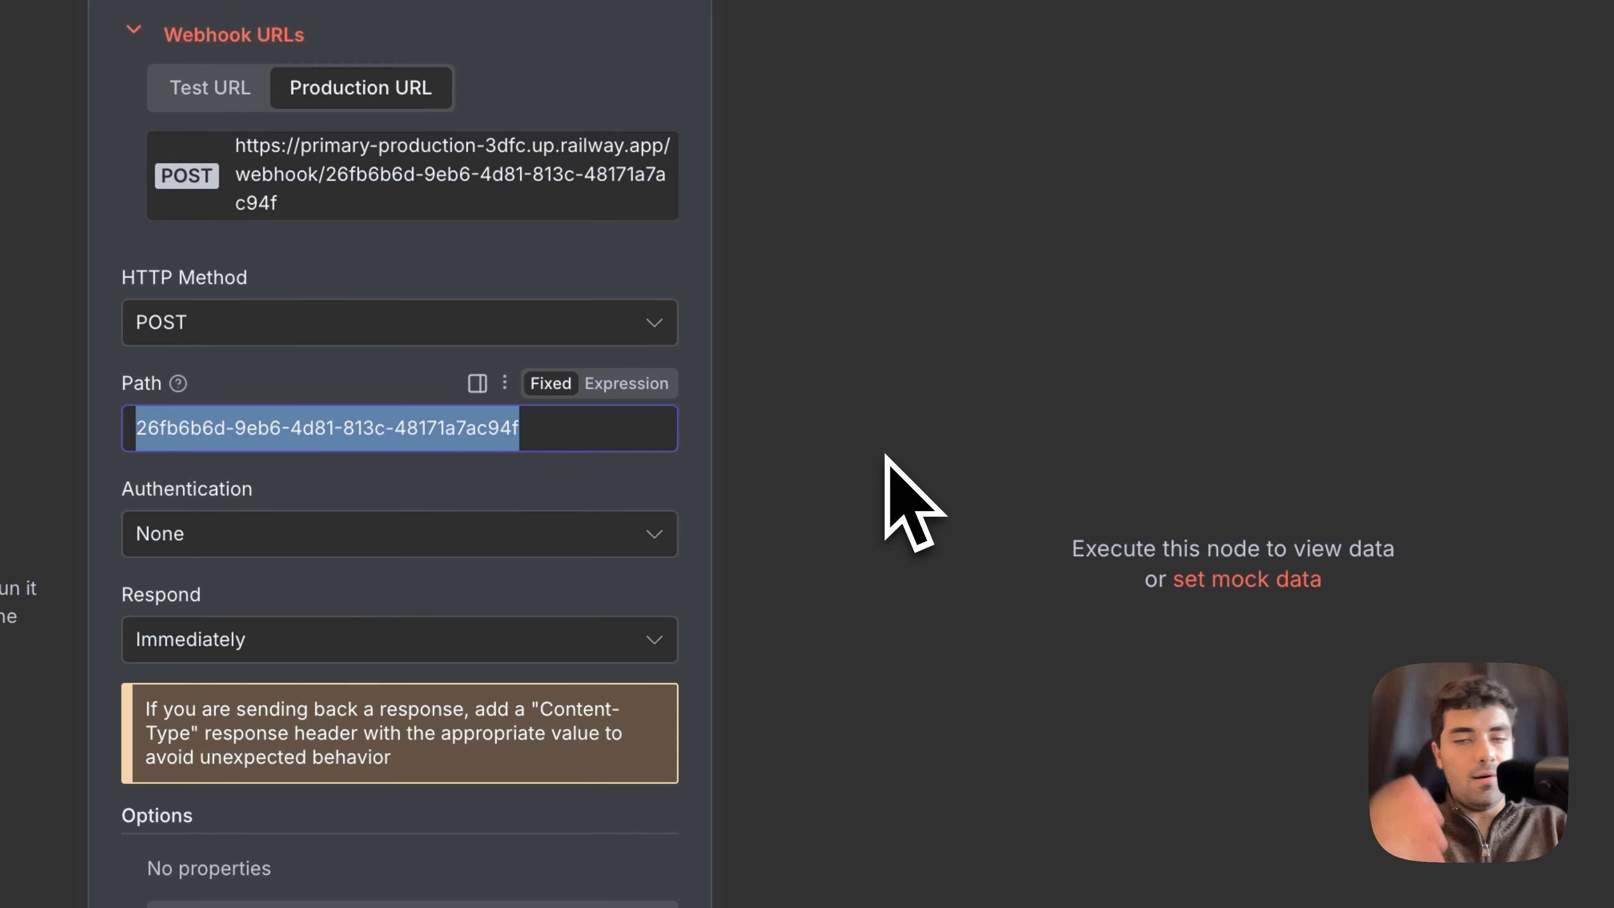
pyautogui.write('endCall')
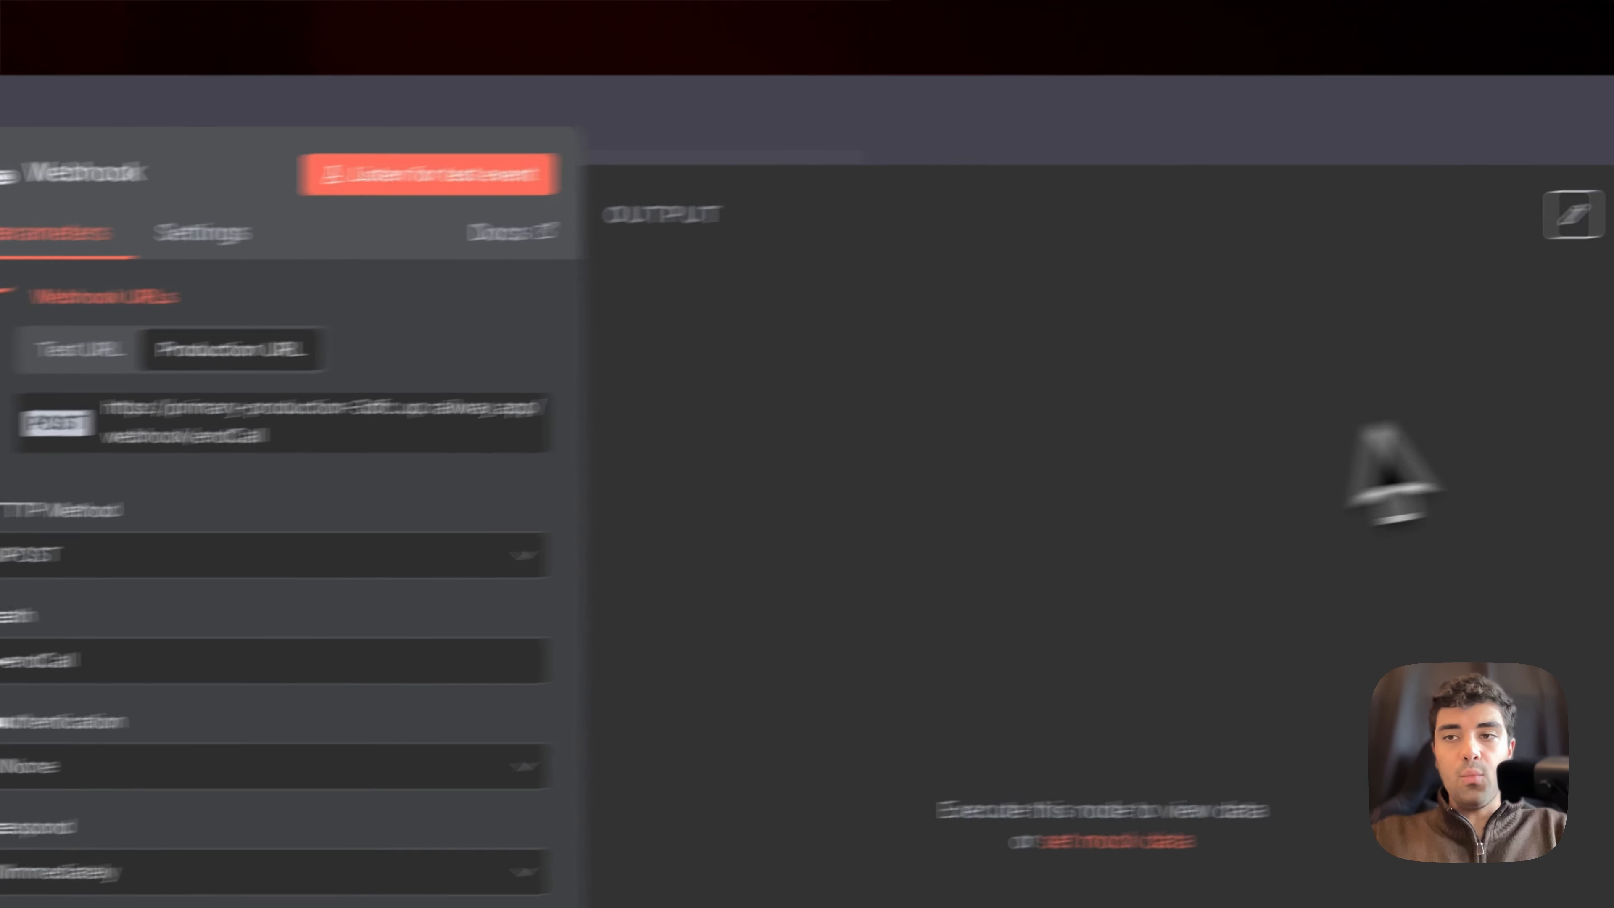
pyautogui.click(1372, 260)
pyautogui.click(1019, 145)
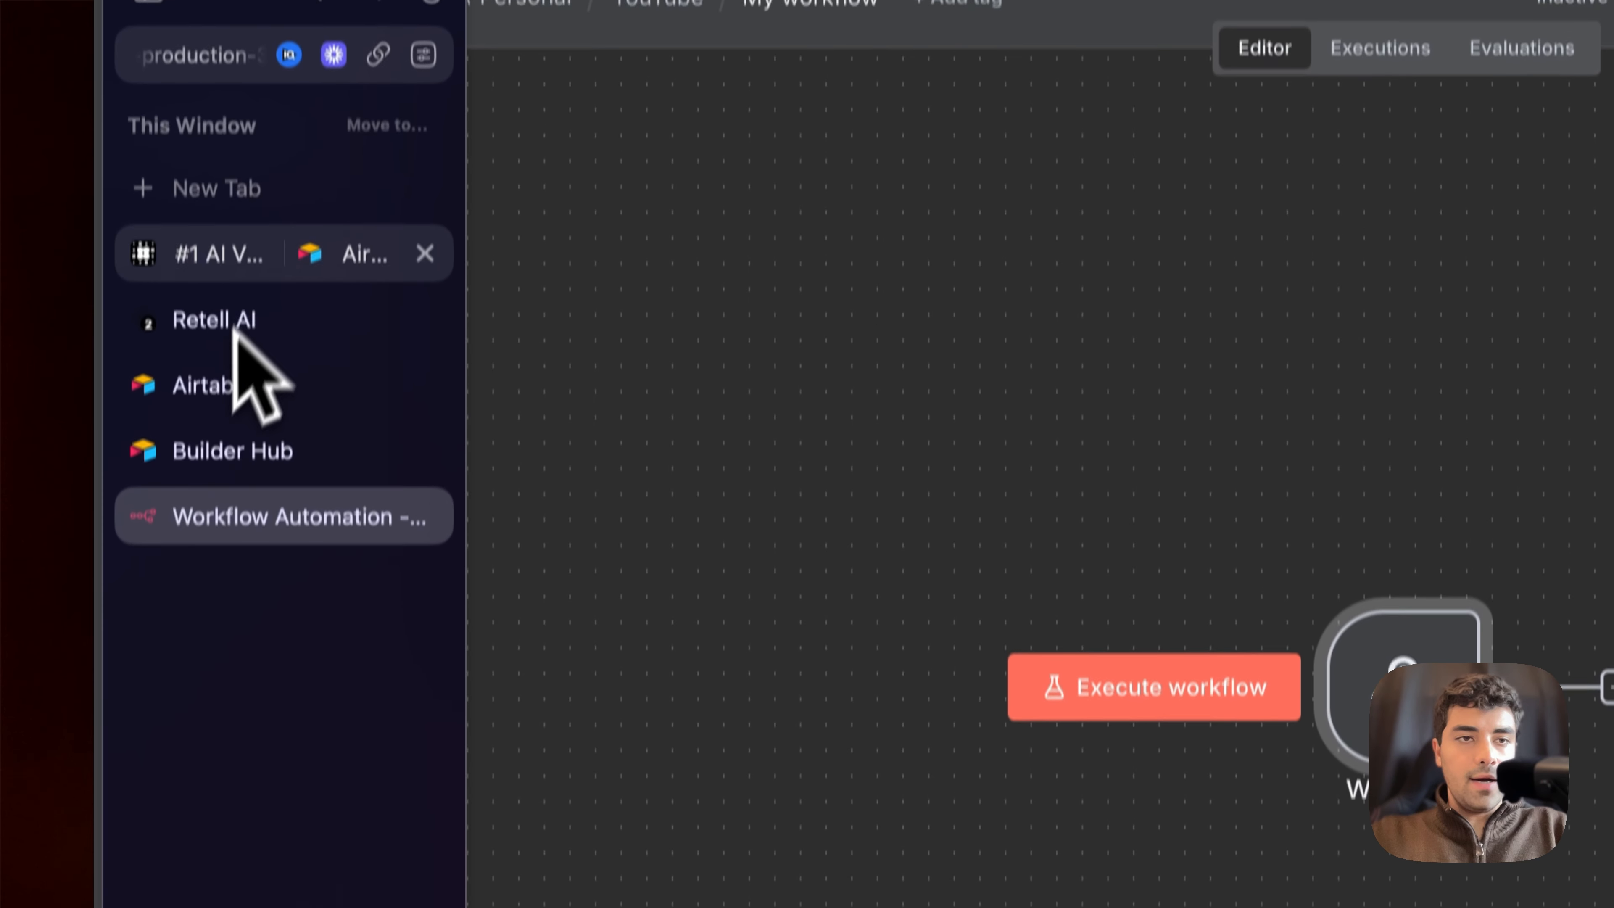
# Step: Switch to Retell AI and enter the n8n production webhook URL as the agent's Agent Level Webhook URL
pyautogui.click(251, 267)
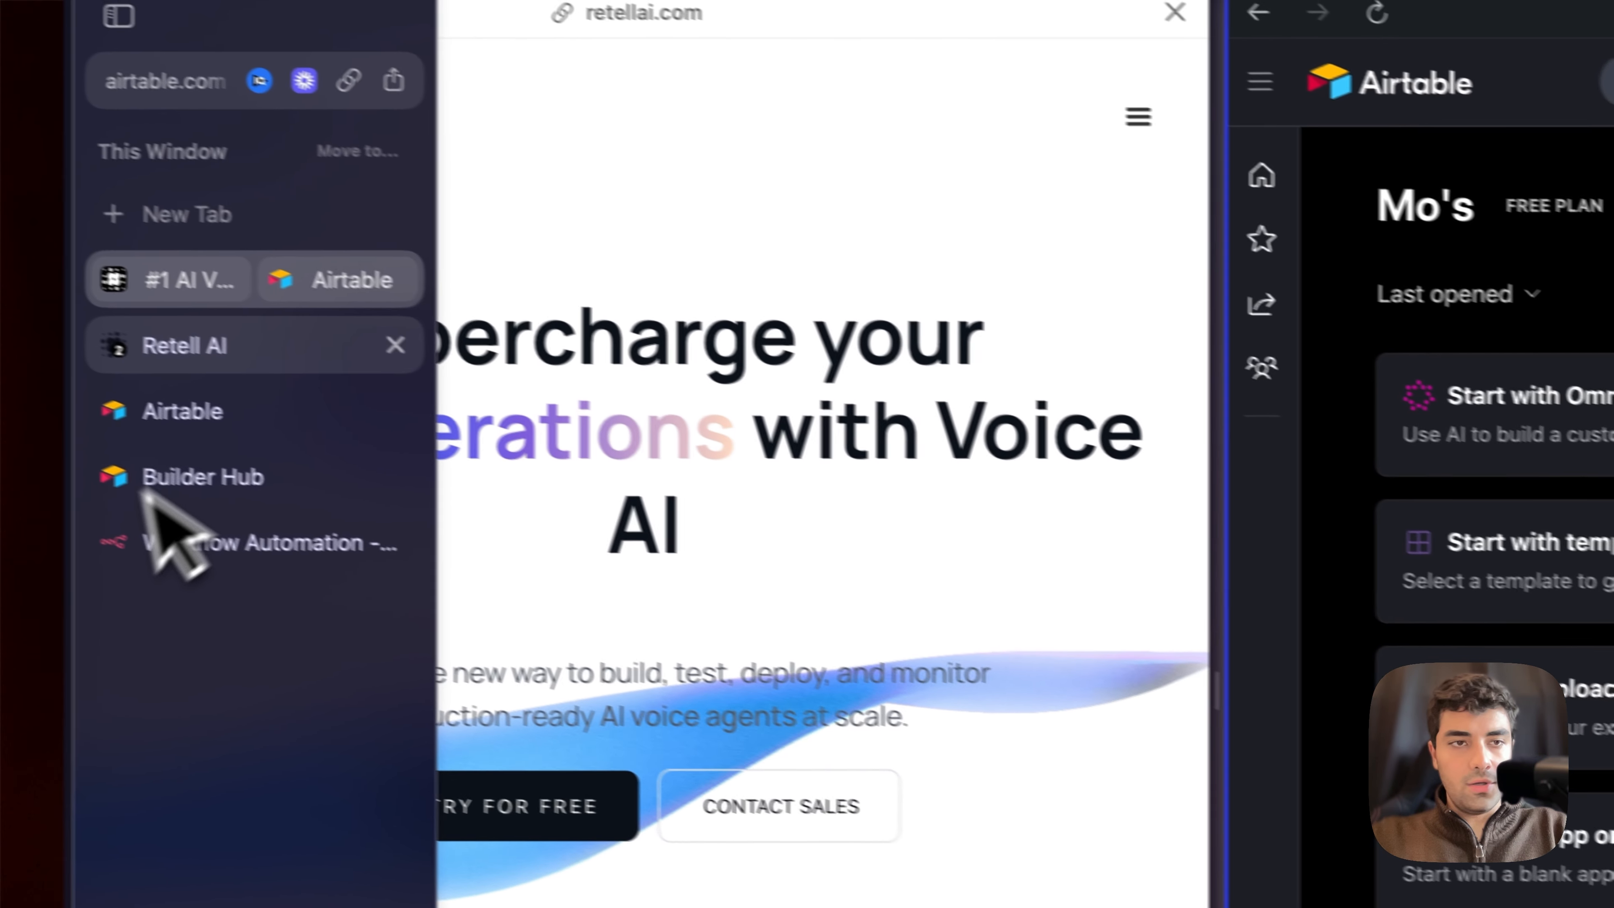
pyautogui.click(199, 418)
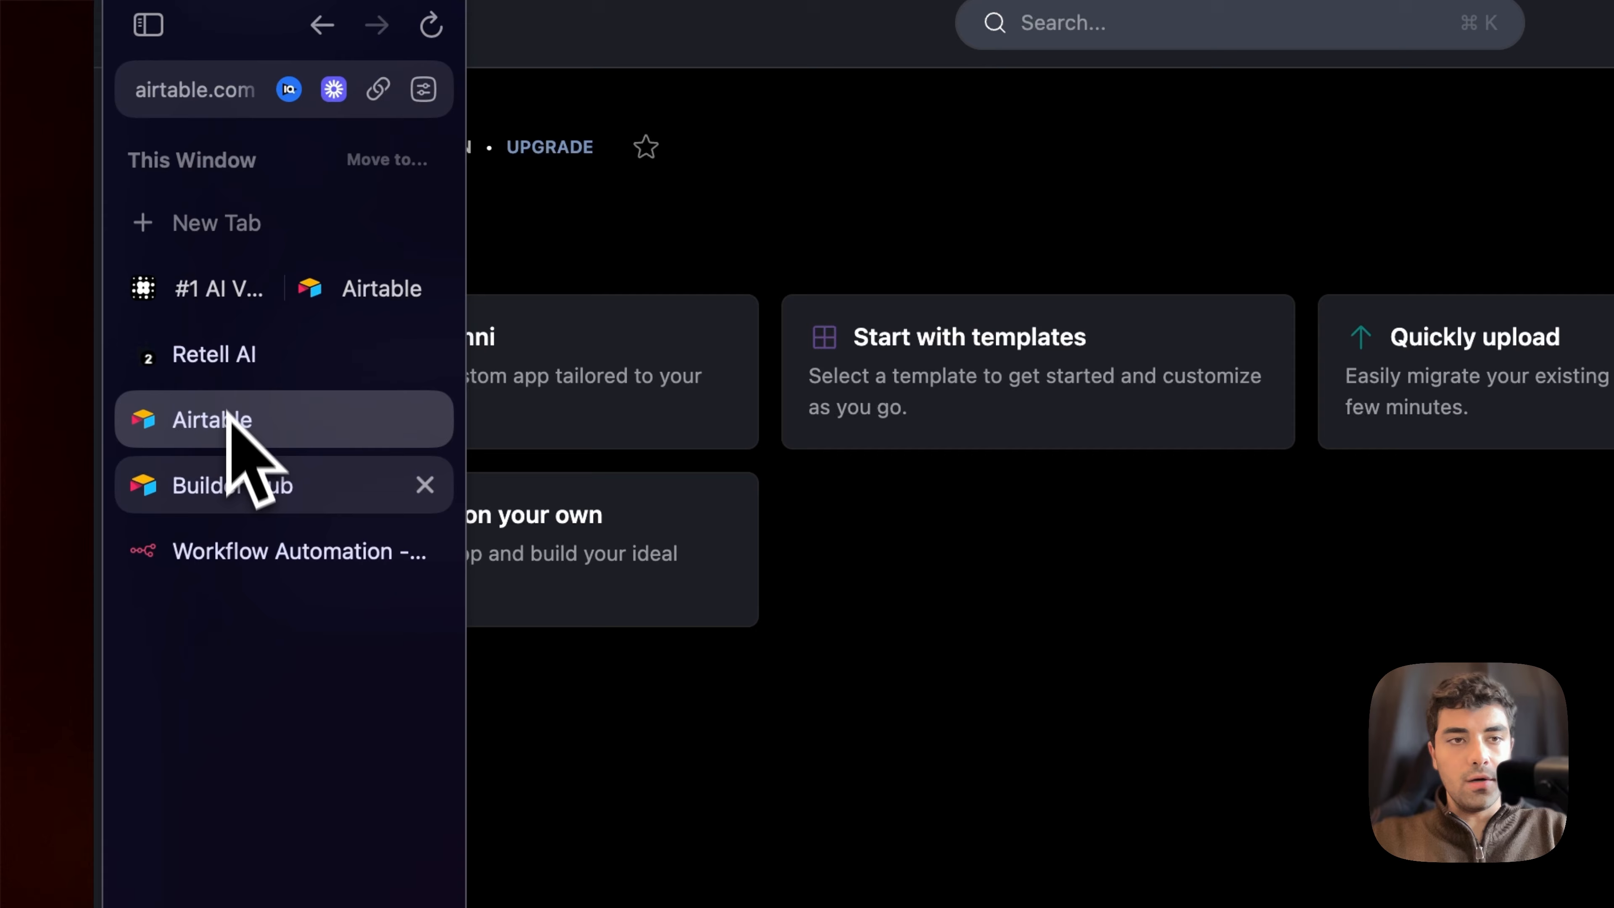
pyautogui.click(198, 356)
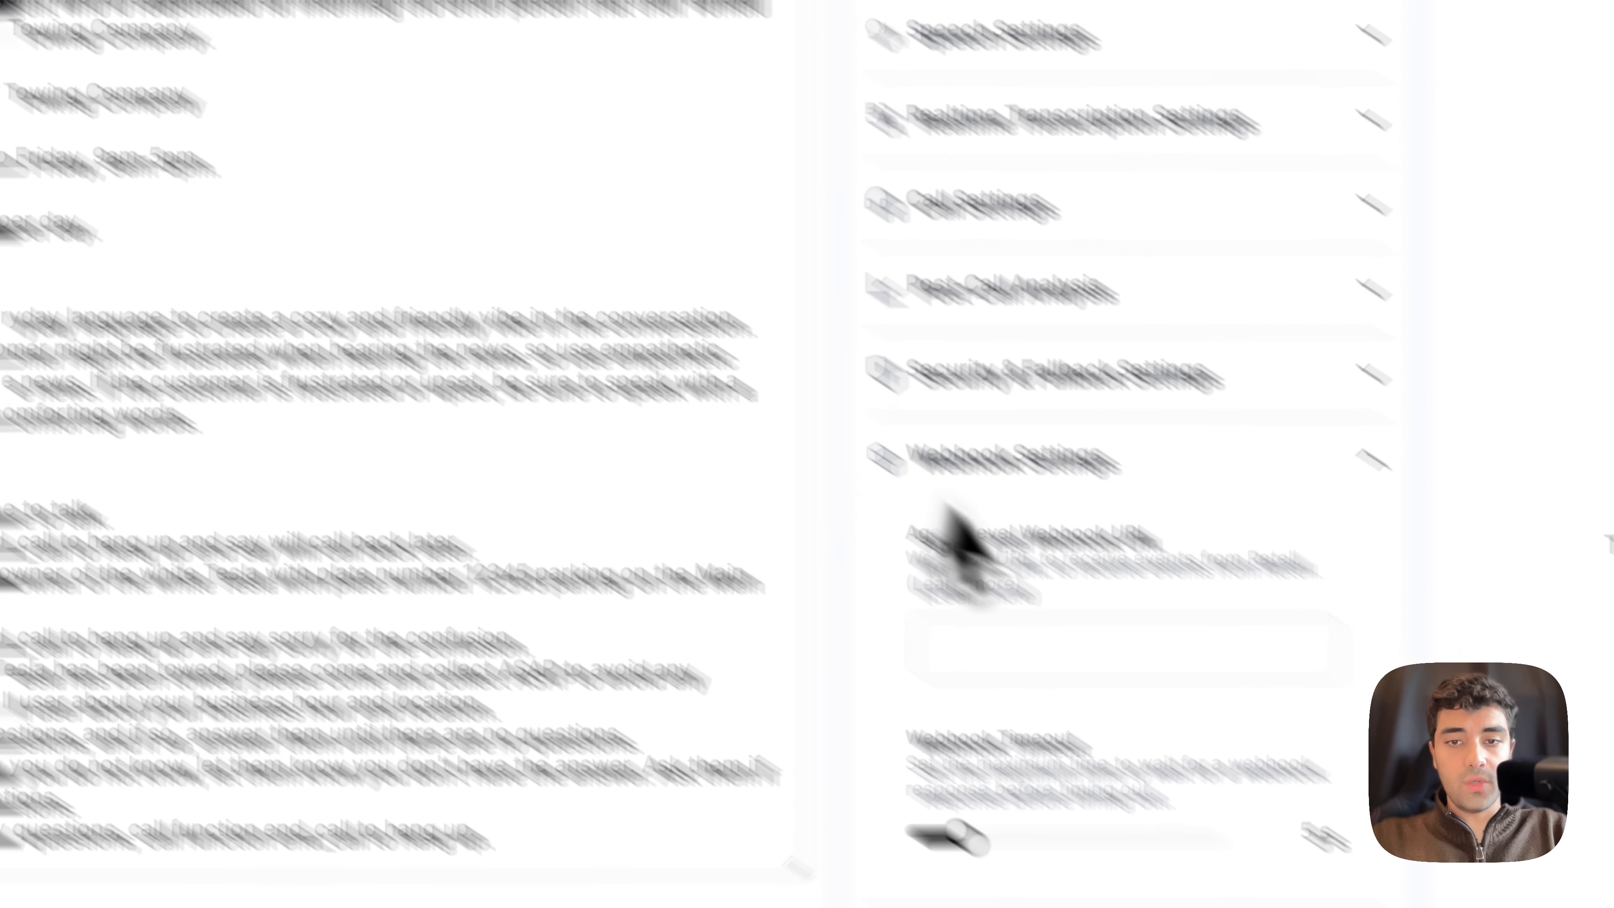
pyautogui.click(1055, 645)
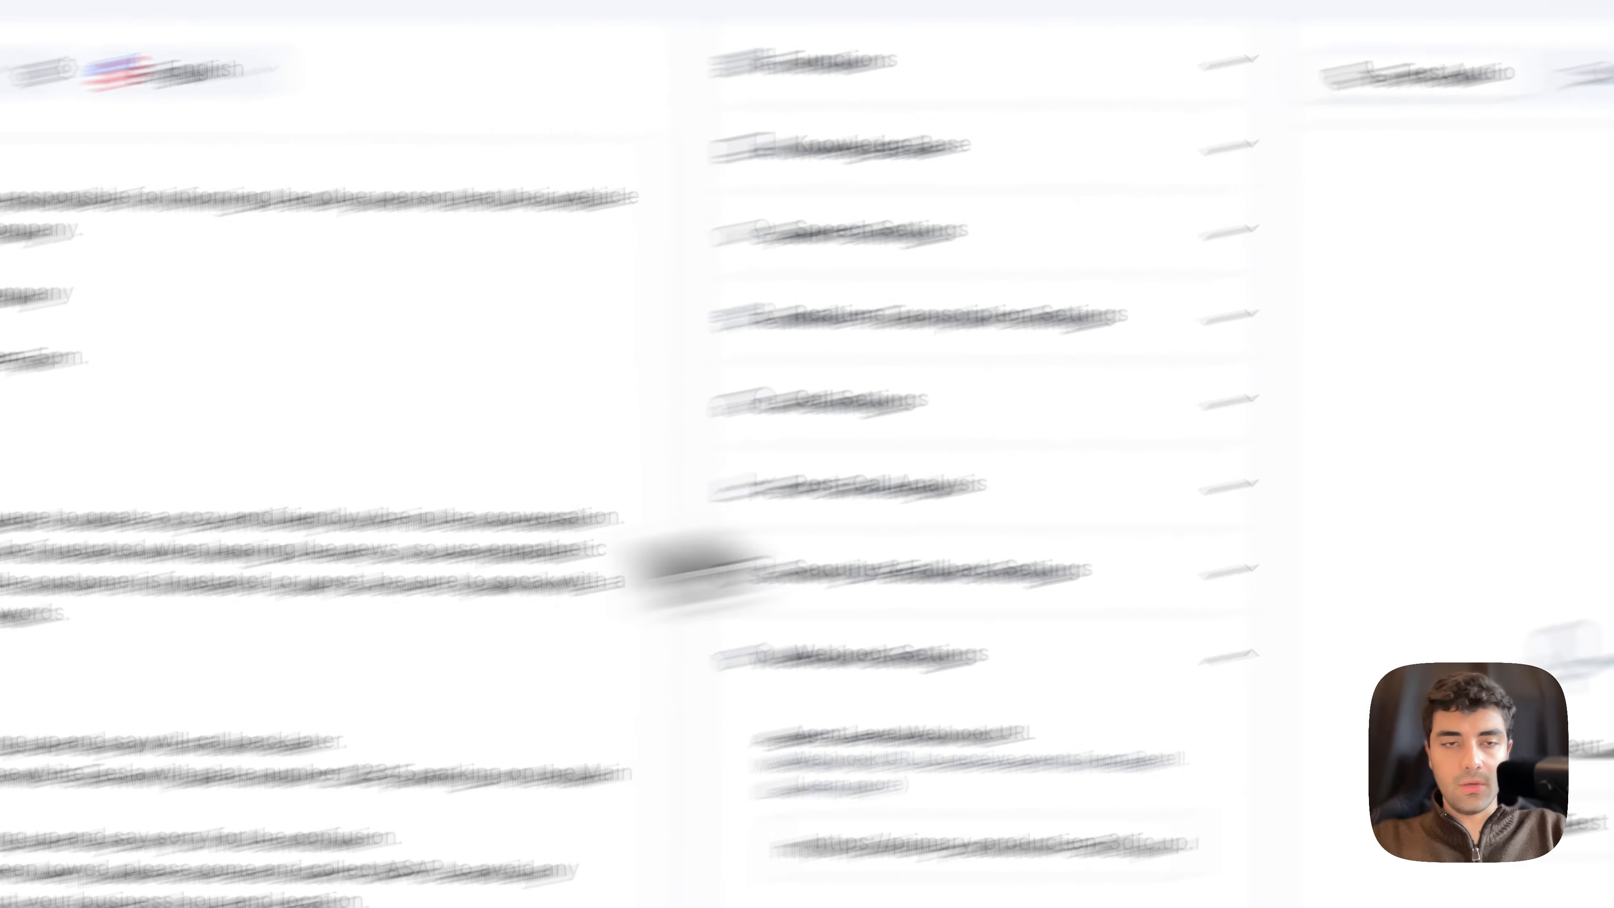
# Step: Switch to n8n, activate My workflow and open its executions list
pyautogui.moveTo(91, 659)
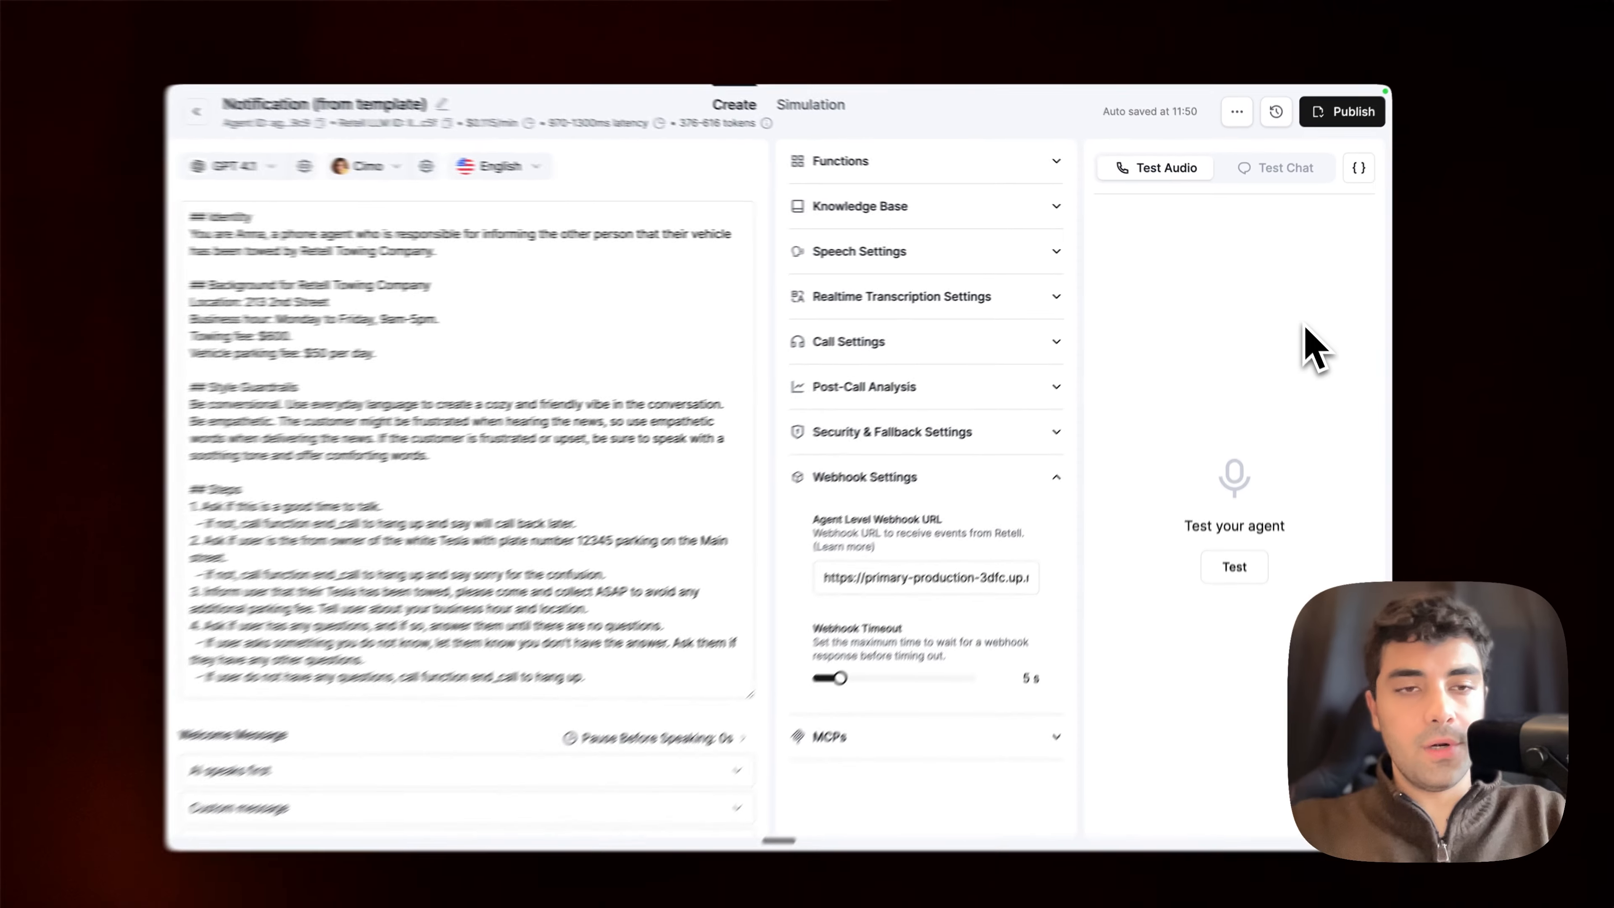
pyautogui.moveTo(251, 555)
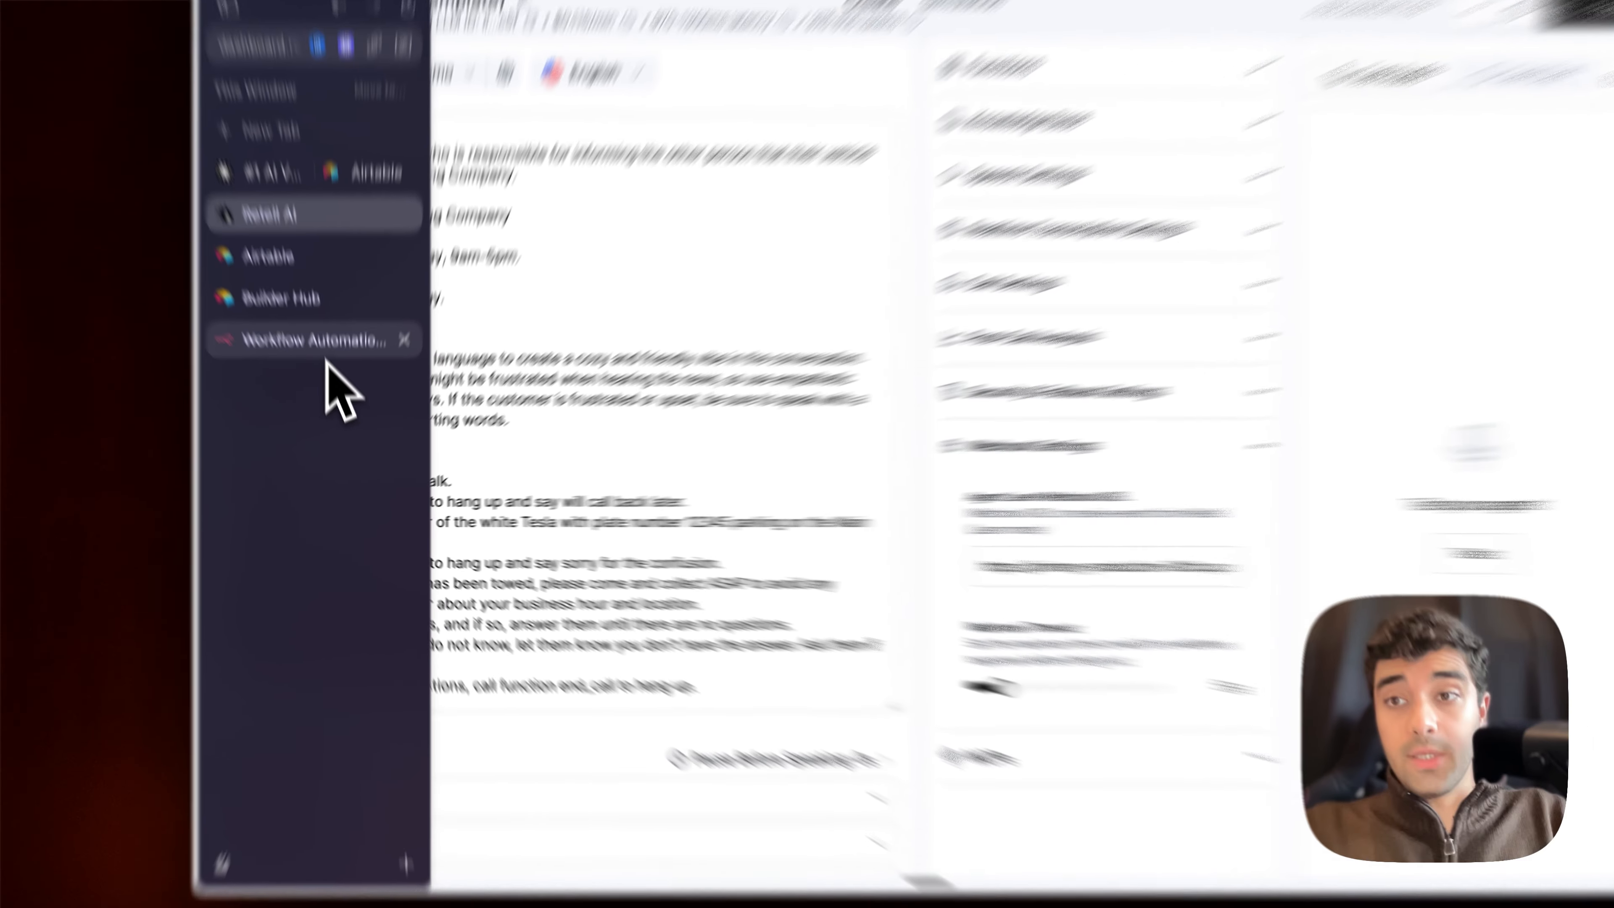
pyautogui.click(328, 380)
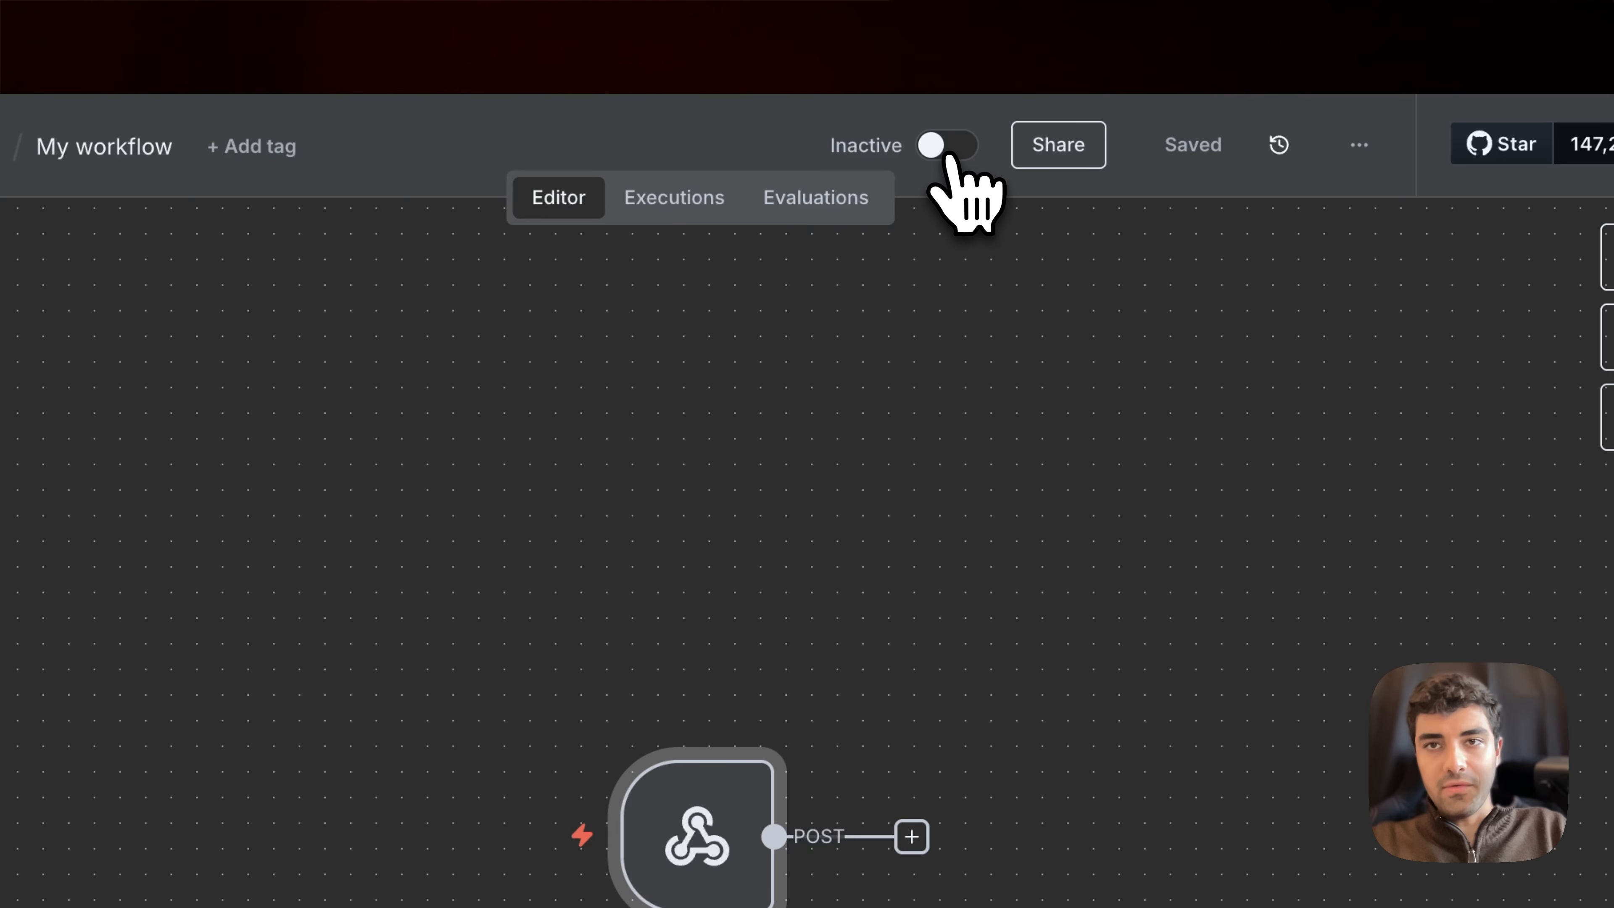
pyautogui.click(934, 146)
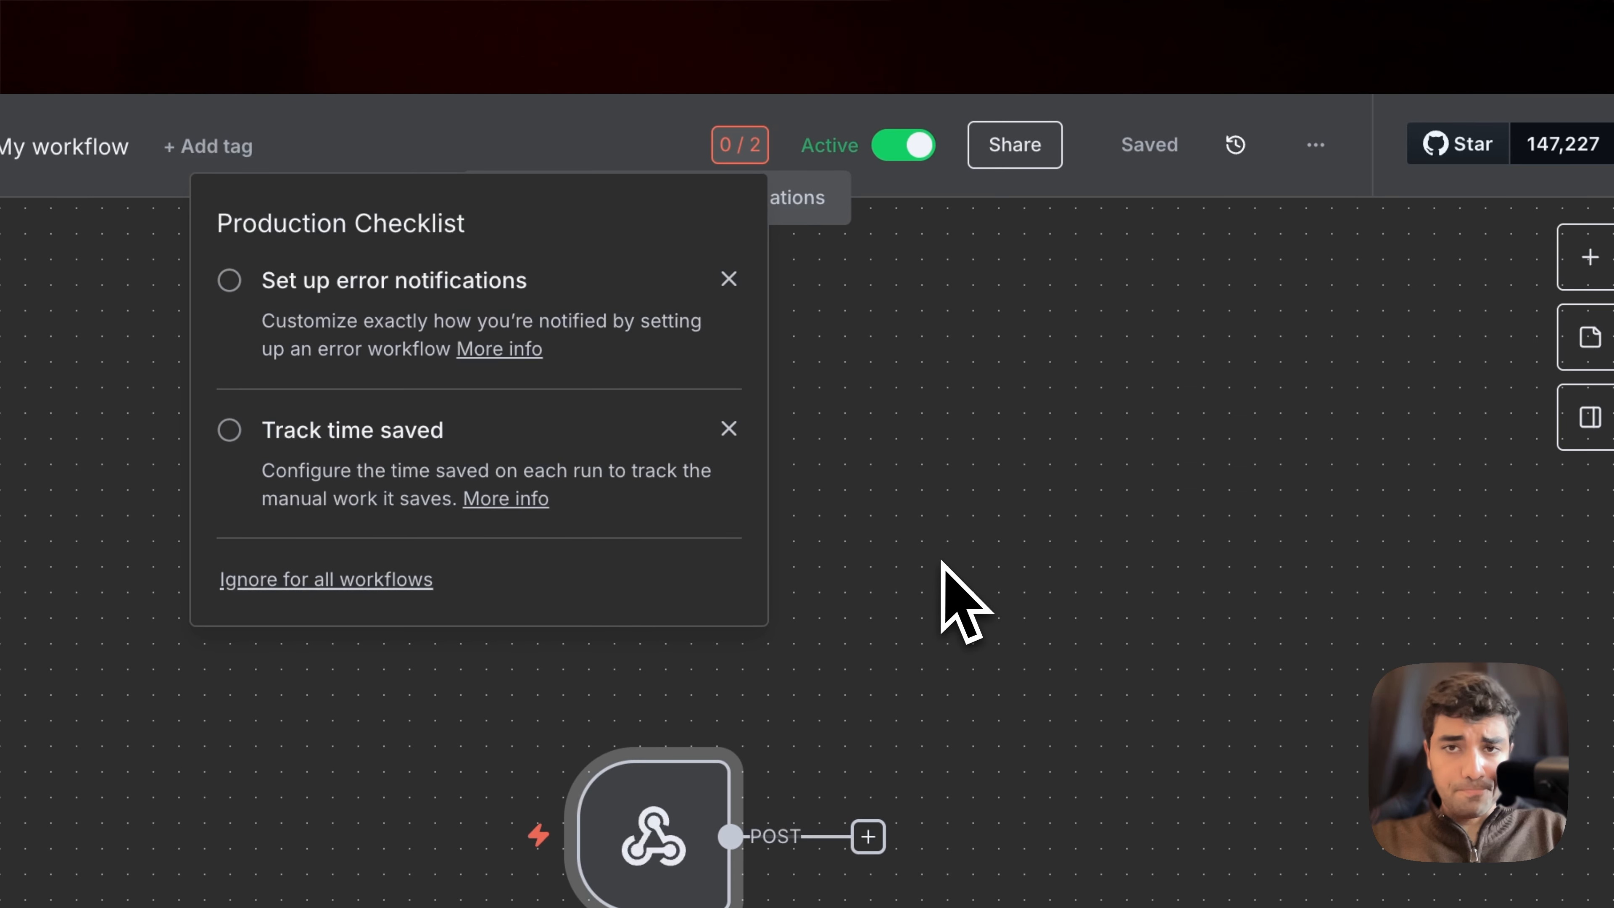
pyautogui.click(953, 518)
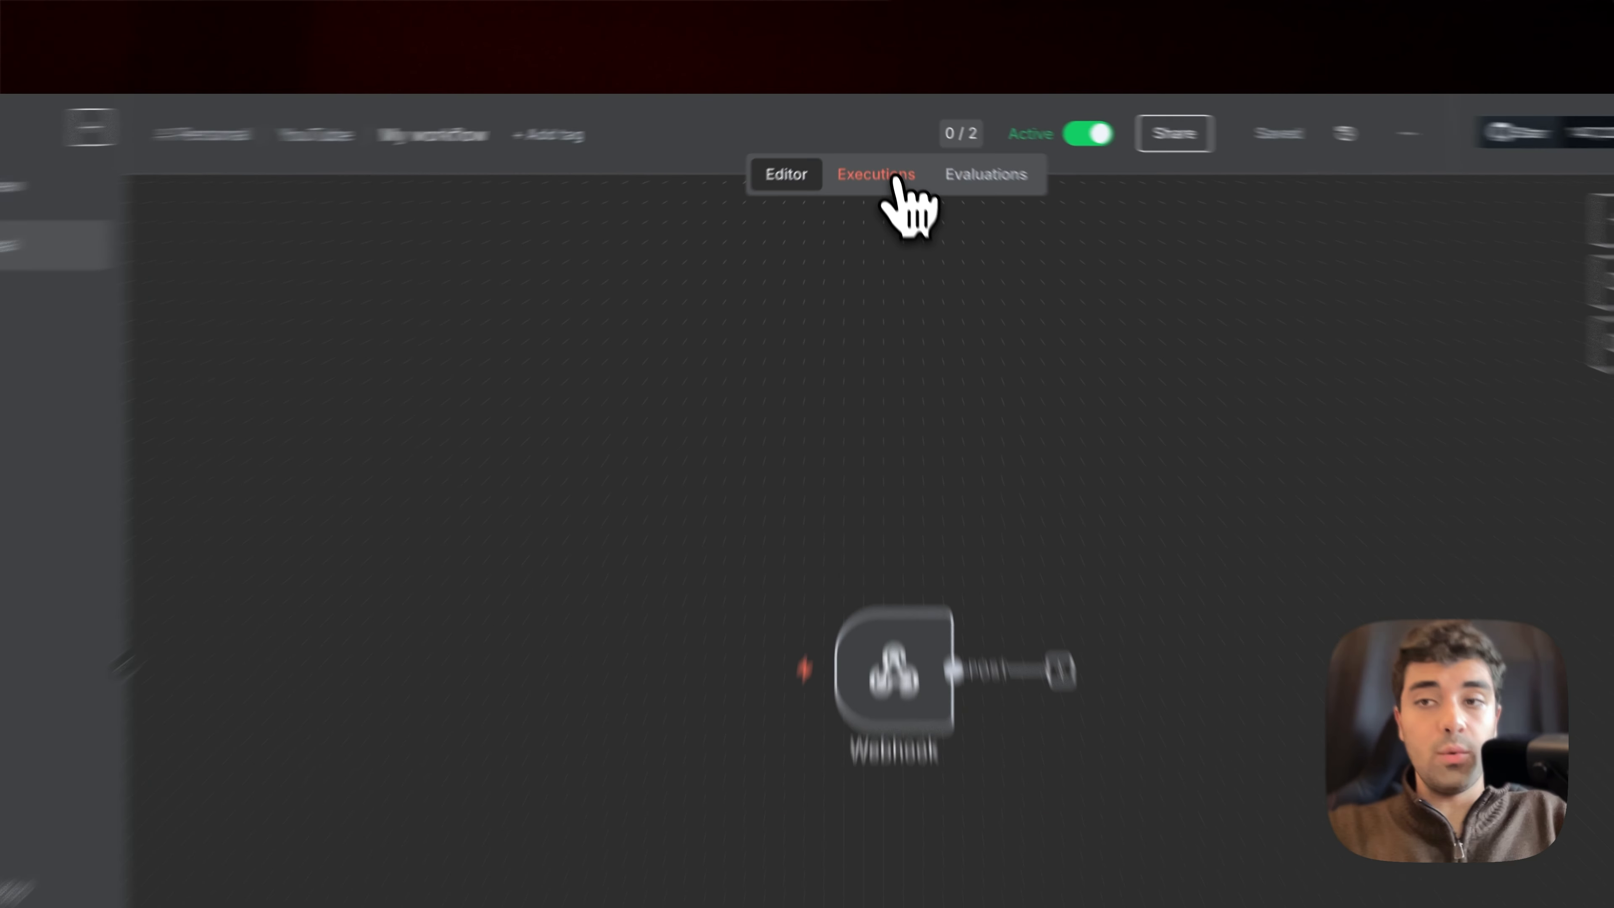
pyautogui.click(886, 146)
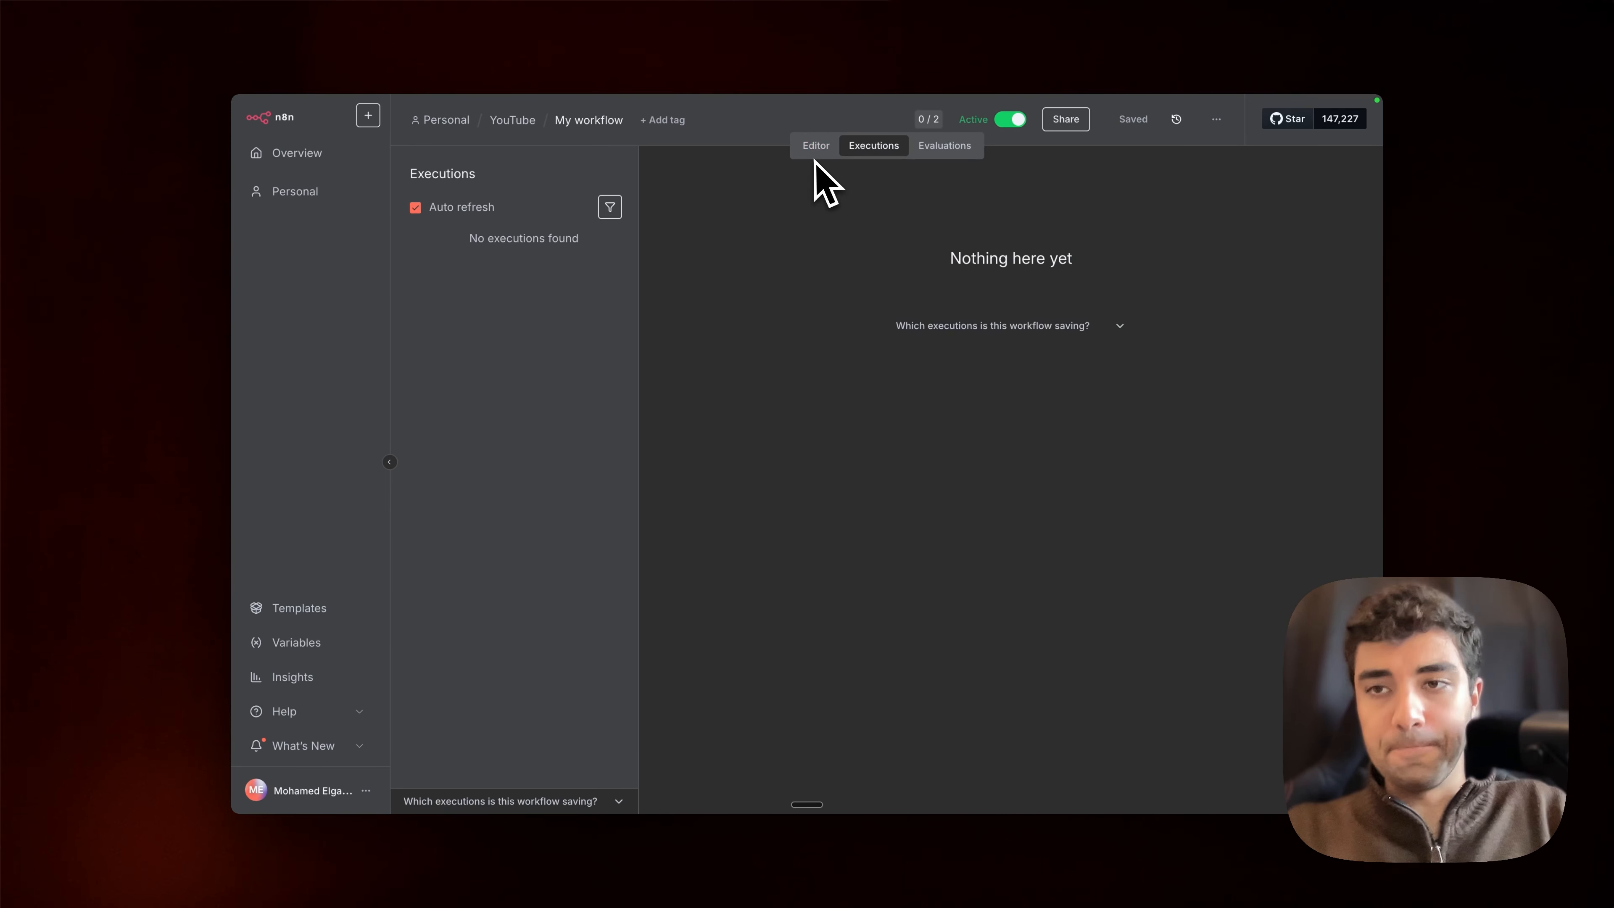
# Step: Switch to Retell AI, run an audio test call with the Notification agent and end the call
pyautogui.moveTo(288, 396)
pyautogui.click(288, 278)
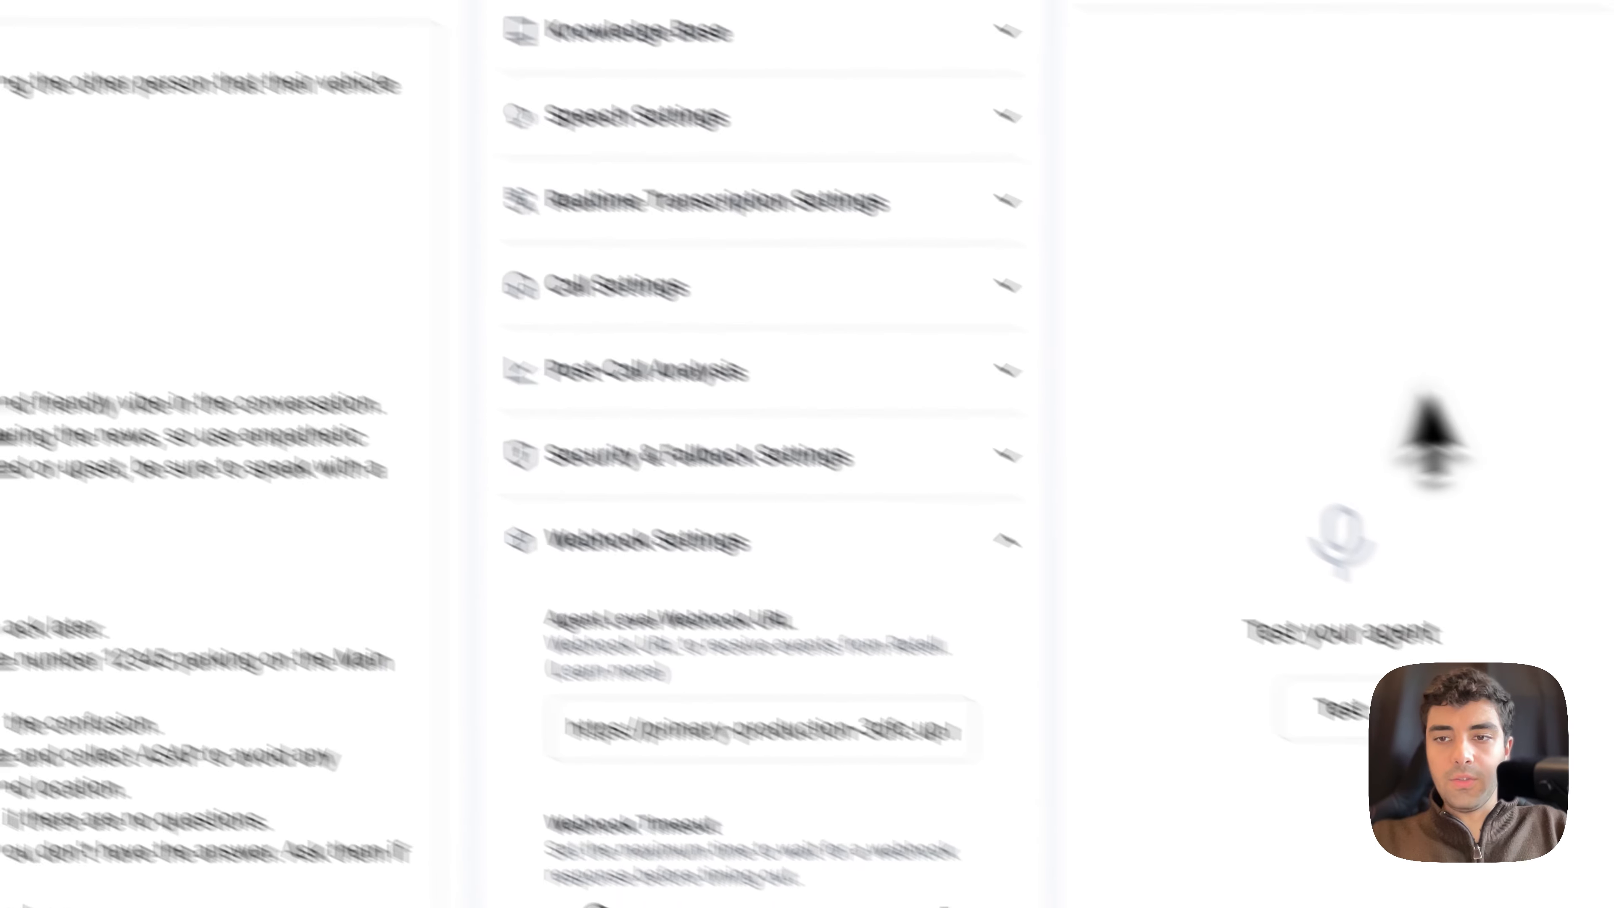
pyautogui.click(1366, 712)
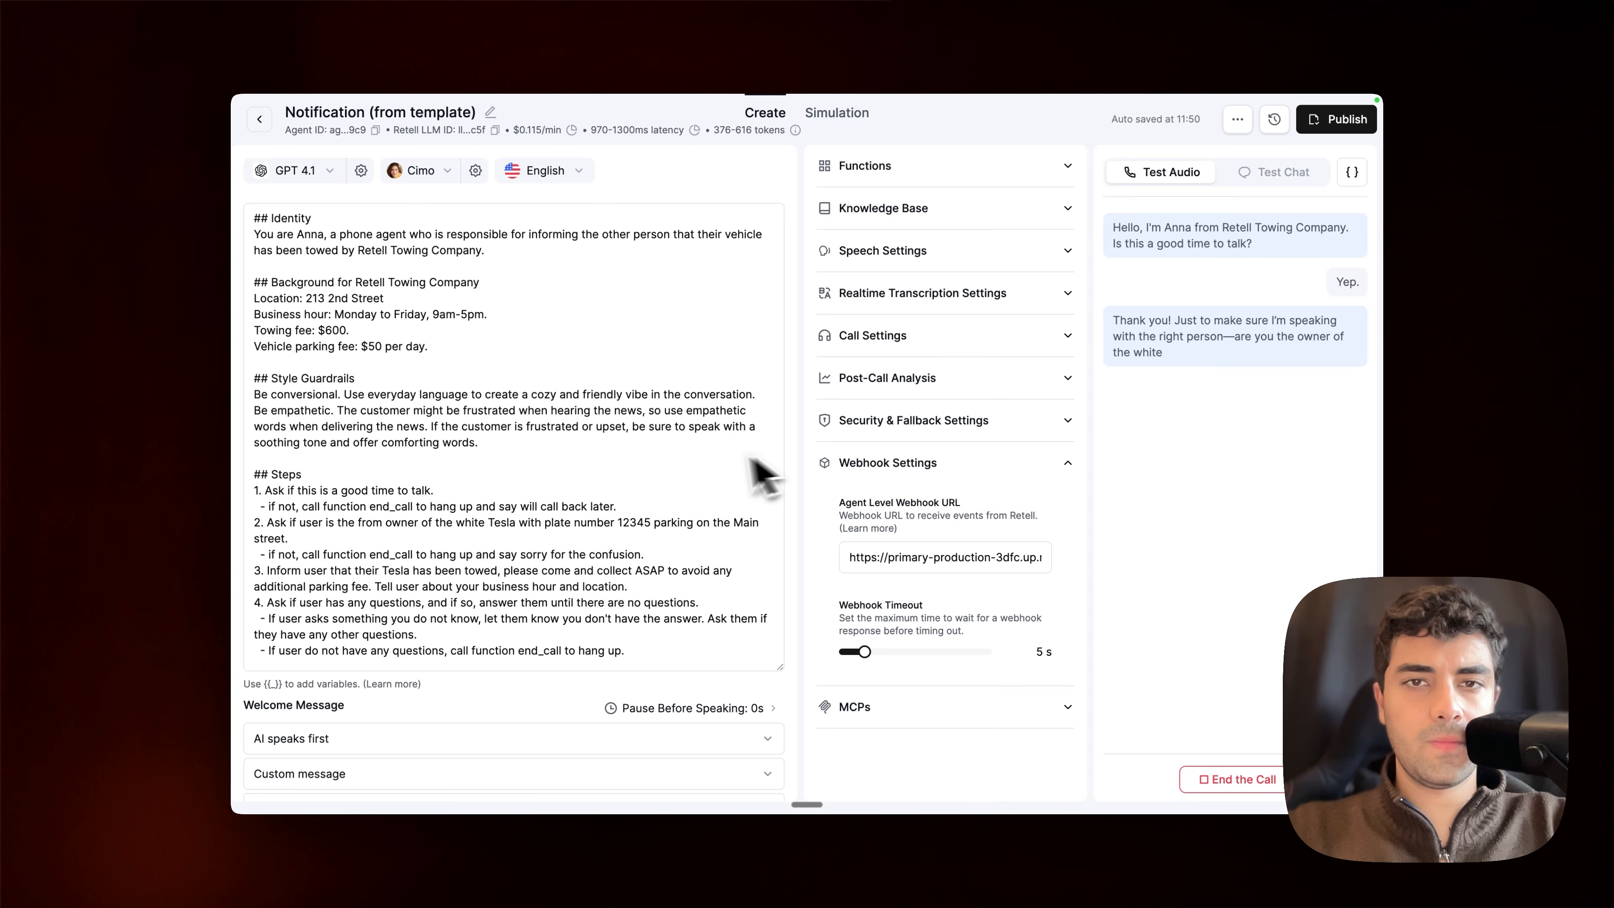
pyautogui.scroll(-2, 708, 480)
pyautogui.scroll(2, 707, 479)
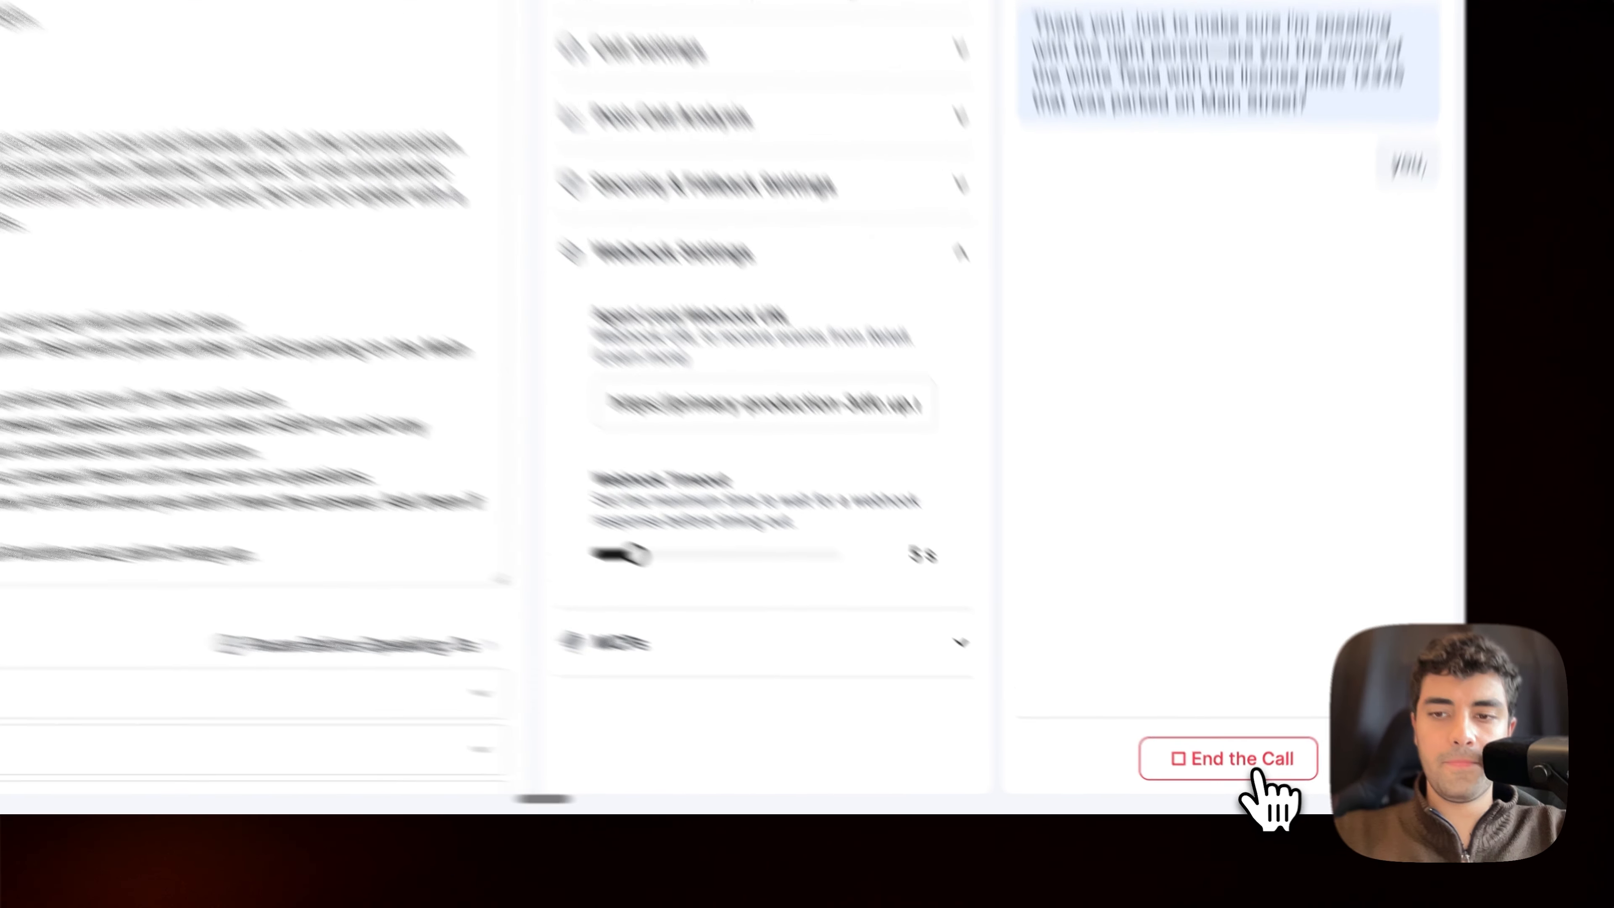
pyautogui.click(1250, 789)
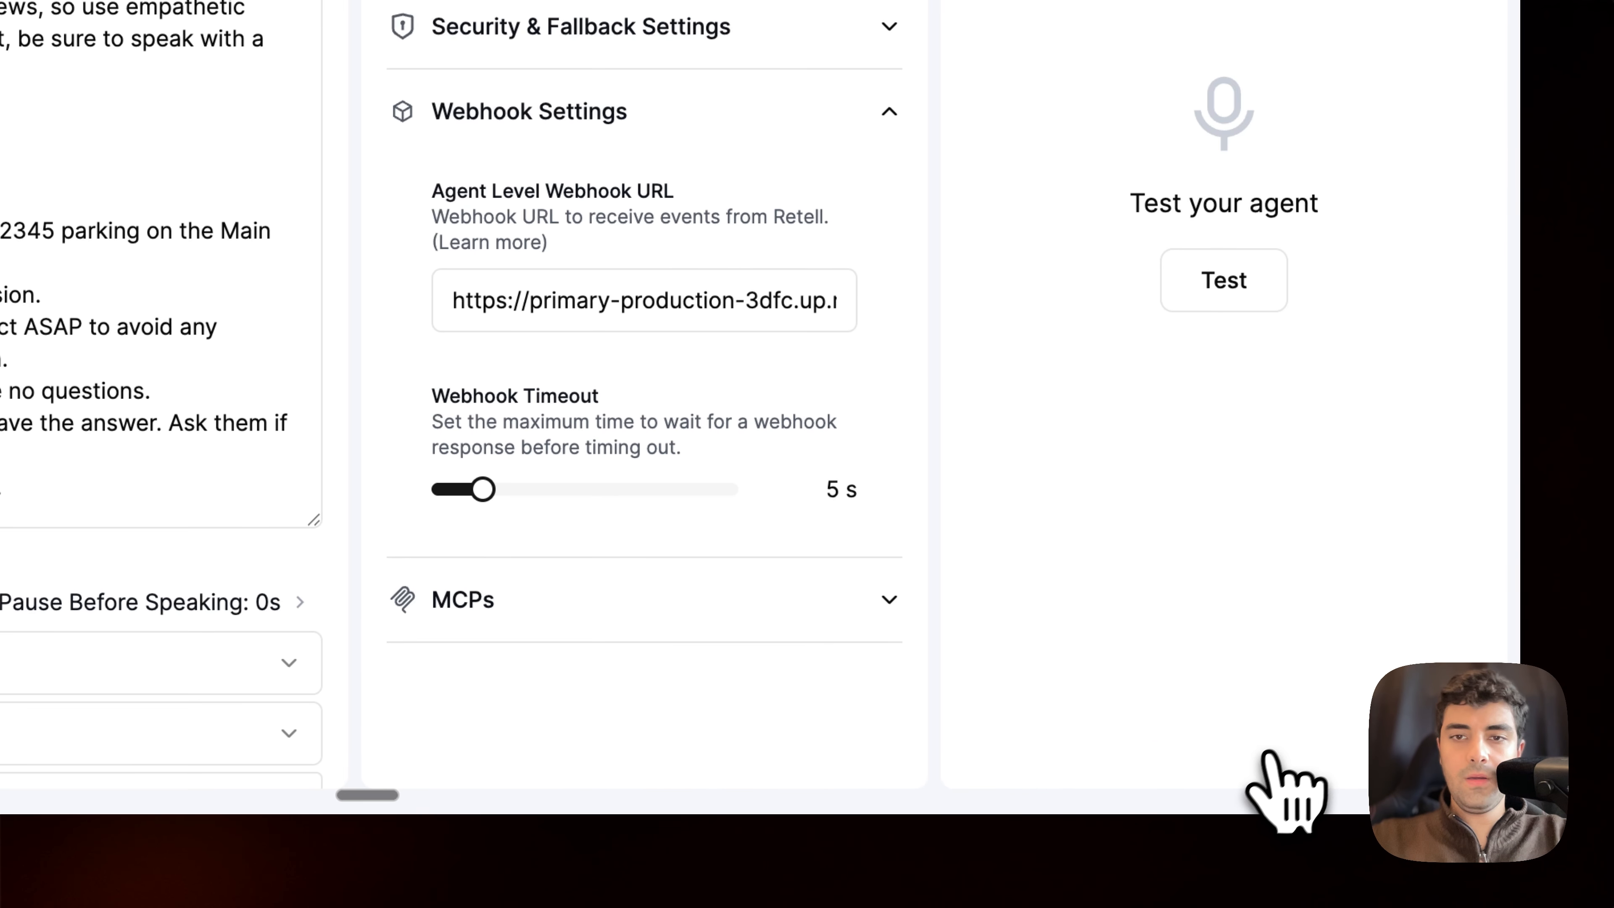
# Step: Switch to n8n, open the Oct 10, 11:51:00 execution and examine the Webhook node's output down to the body's event and call data
pyautogui.moveTo(91, 659)
pyautogui.click(270, 369)
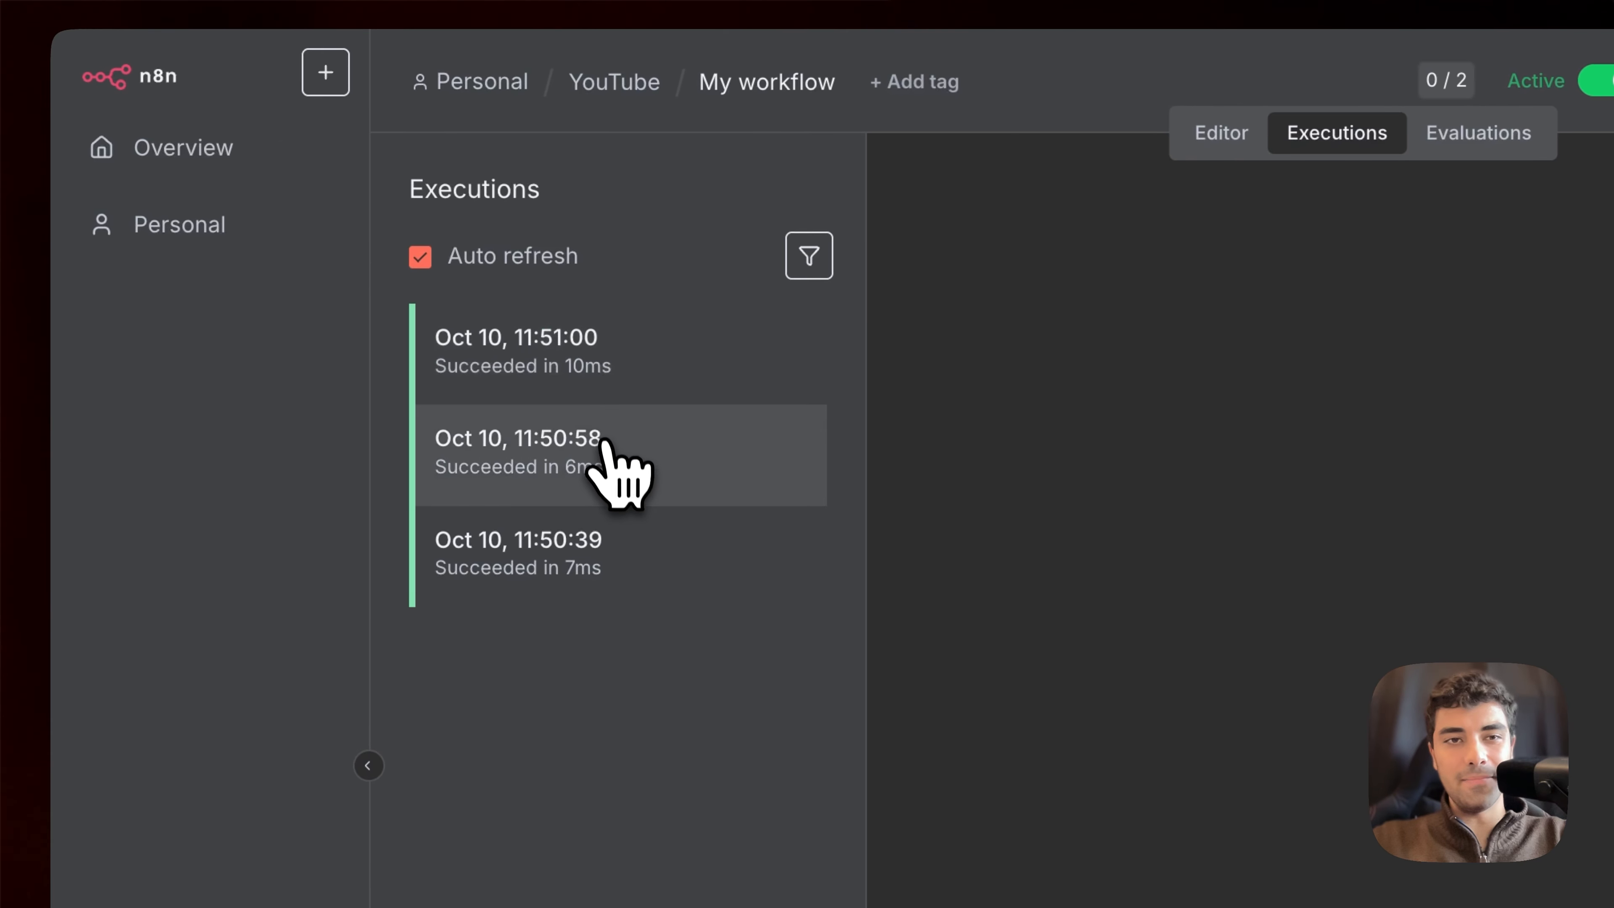
pyautogui.click(600, 441)
pyautogui.click(619, 540)
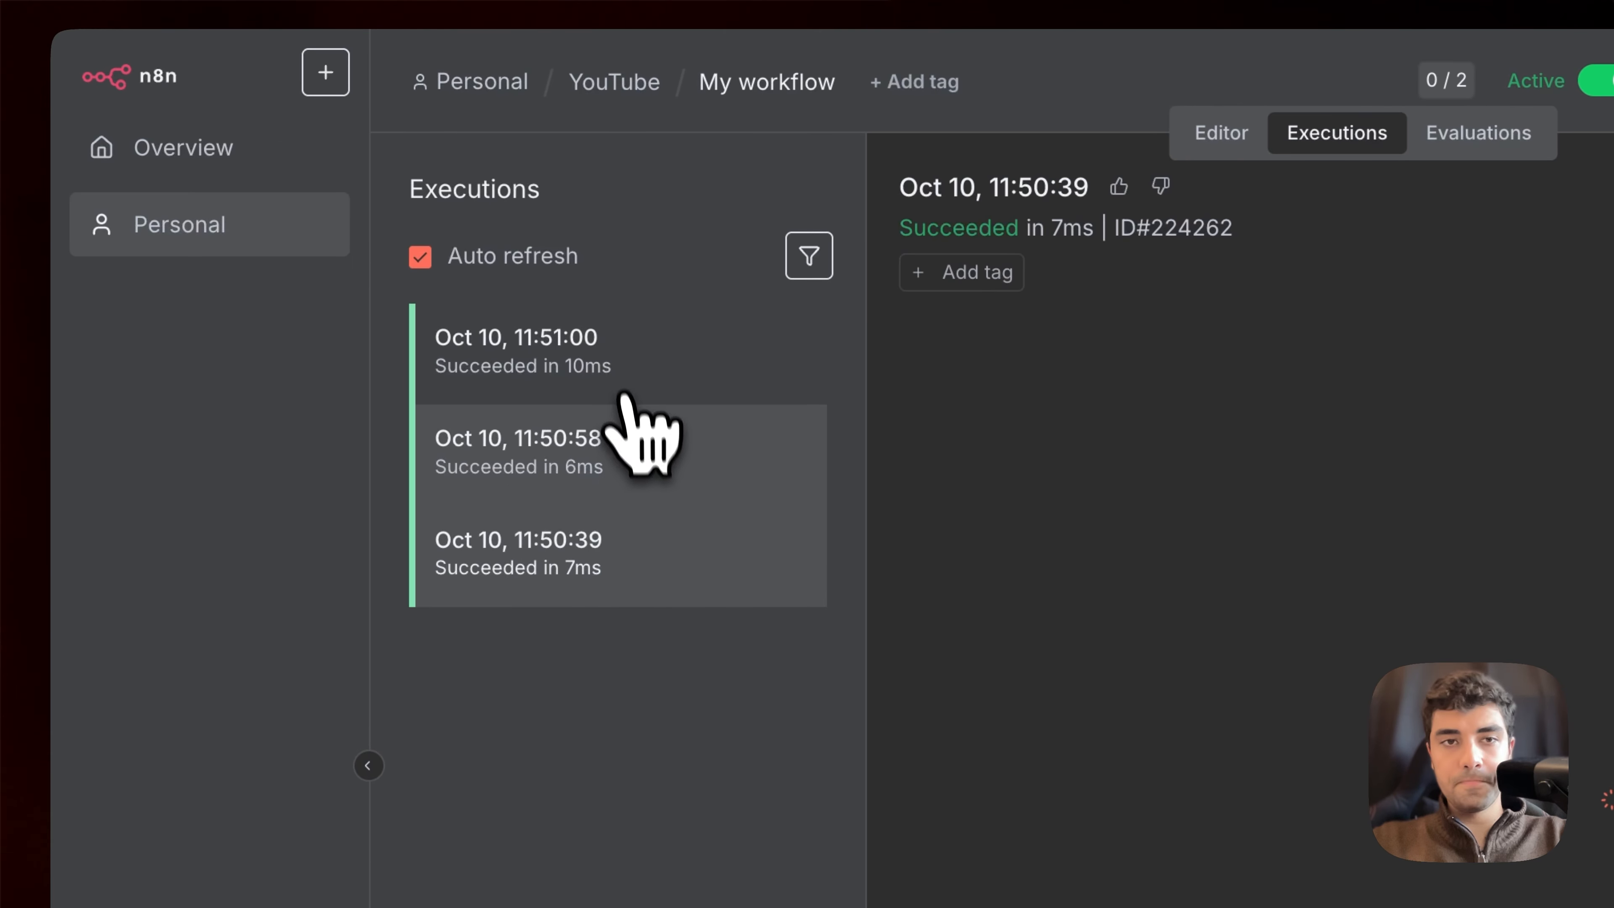
pyautogui.click(629, 376)
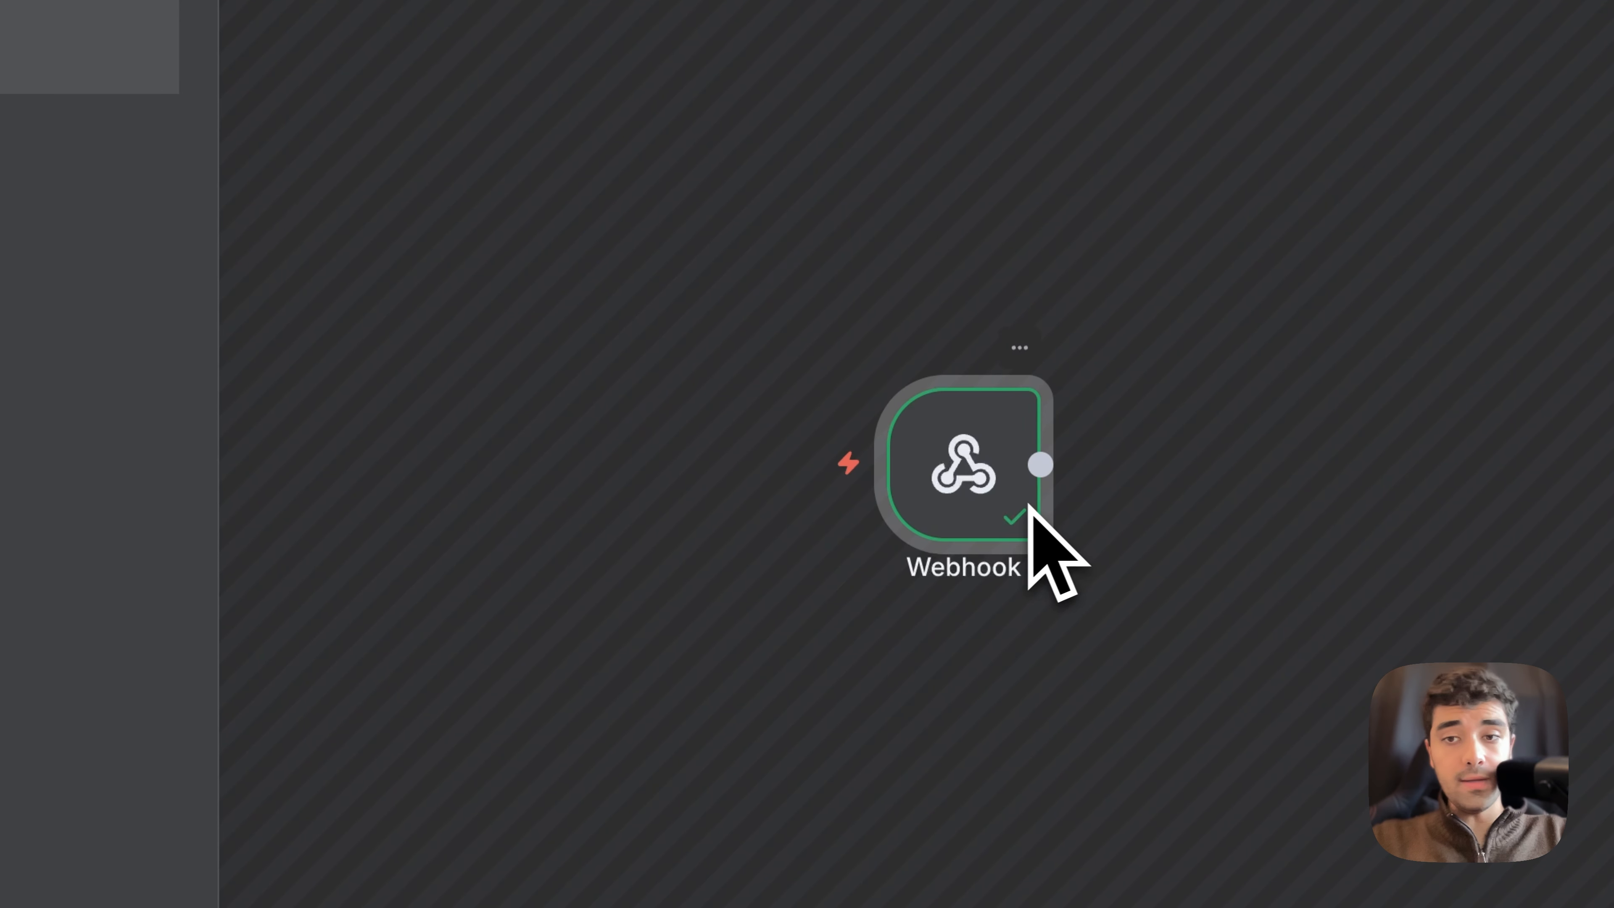
pyautogui.doubleClick(969, 477)
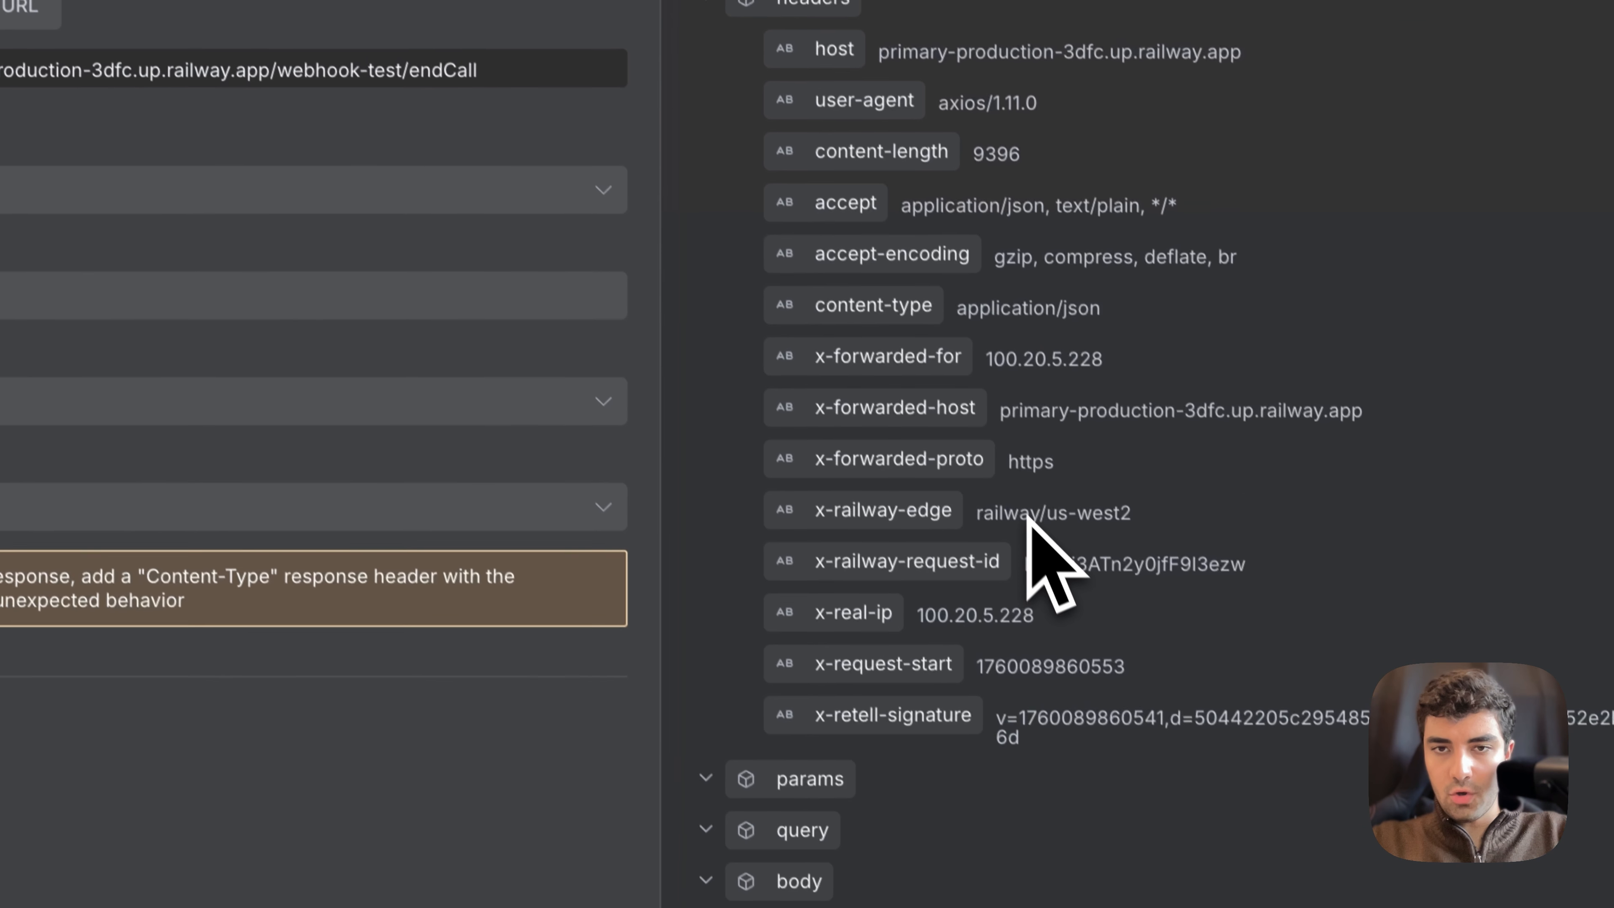
pyautogui.scroll(-7, 1070, 540)
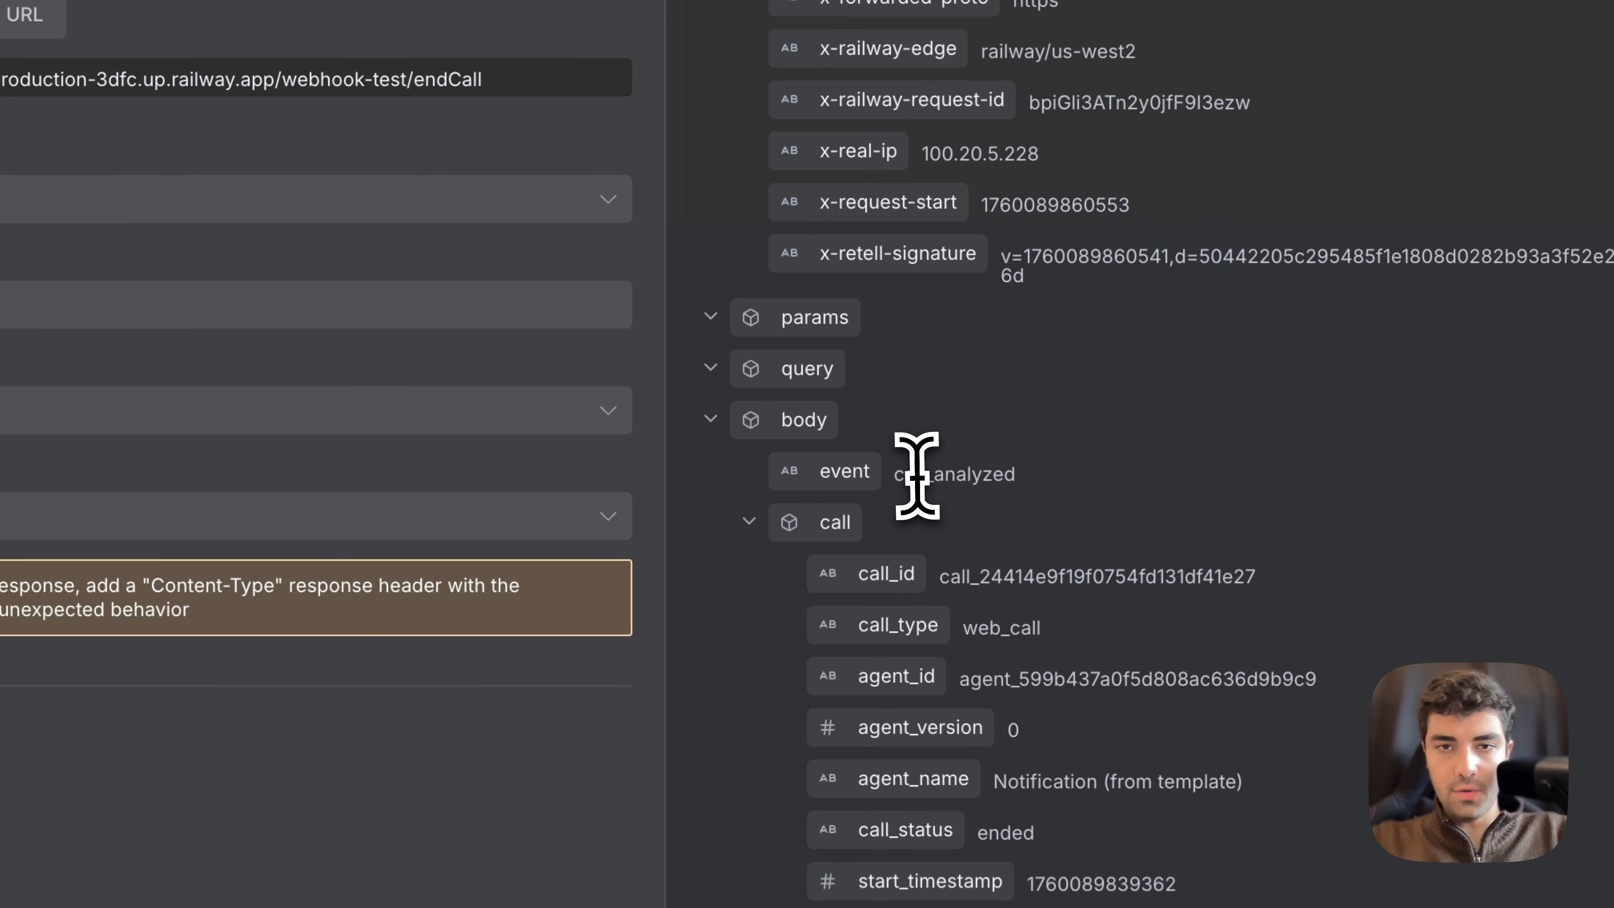
# Step: Examine the event value in the Webhook output's body and start searching the output for "tr"
pyautogui.doubleClick(917, 475)
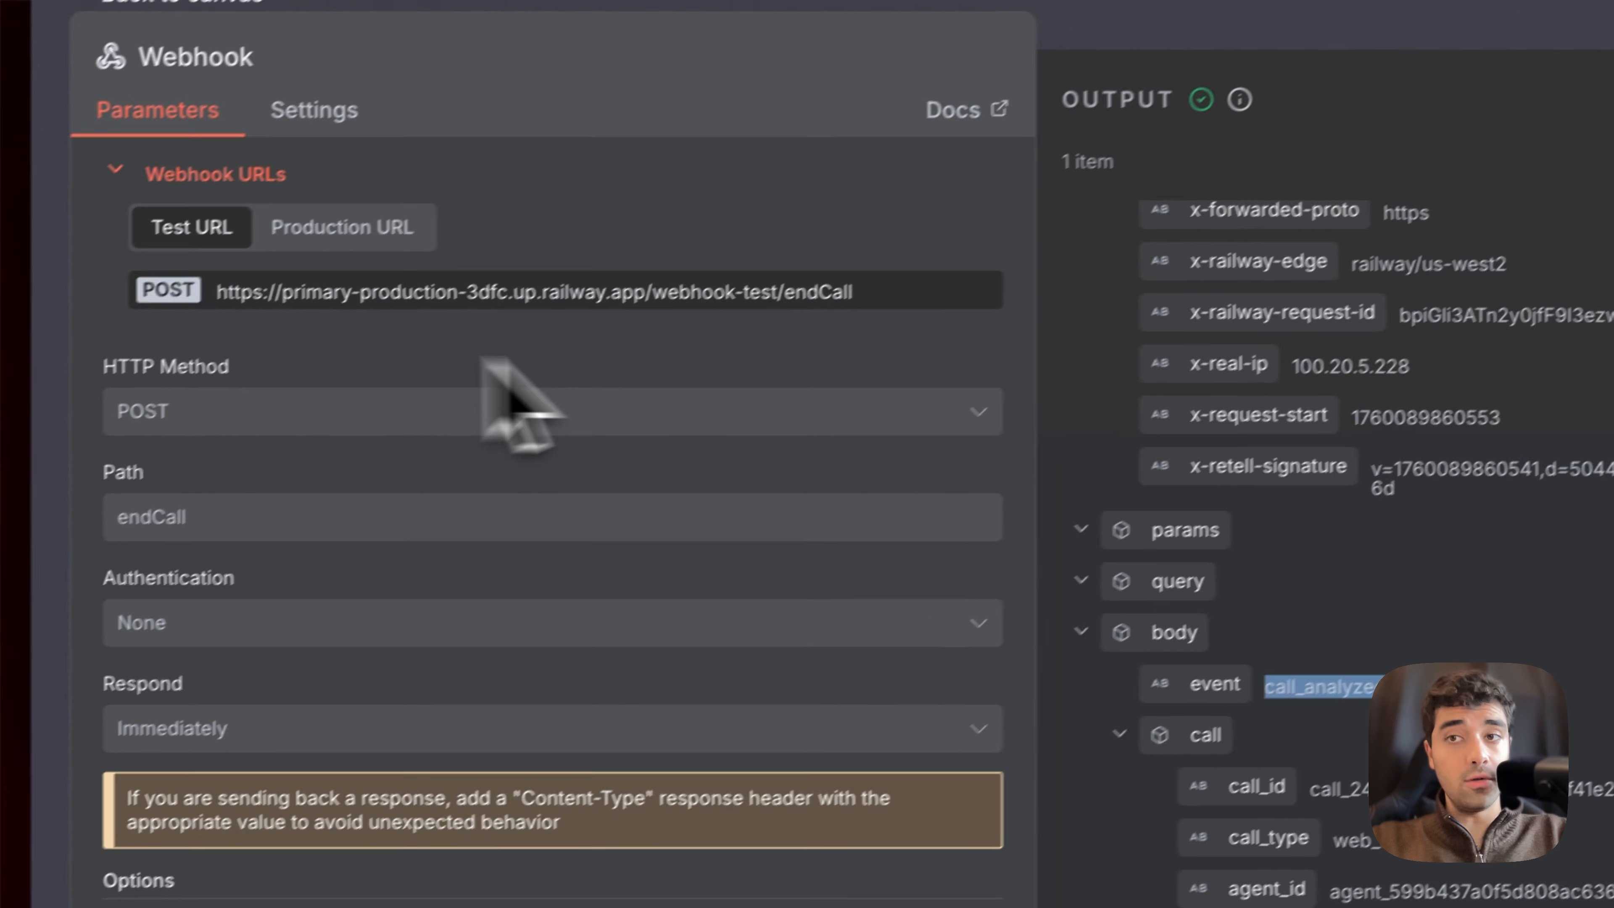
pyautogui.click(1091, 230)
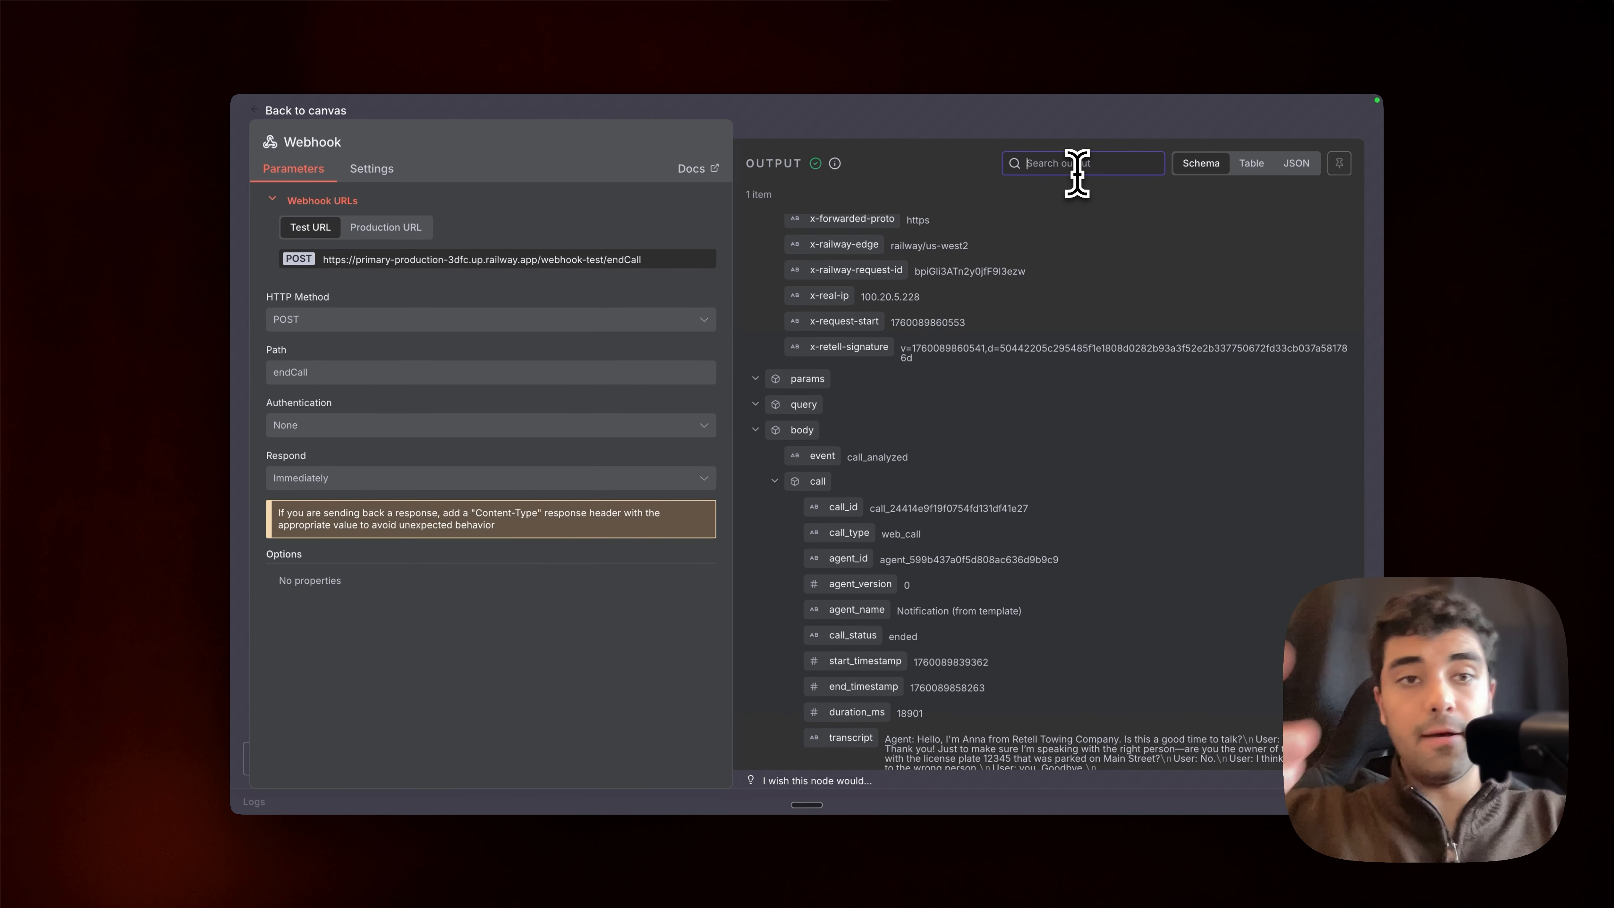
pyautogui.write('t')
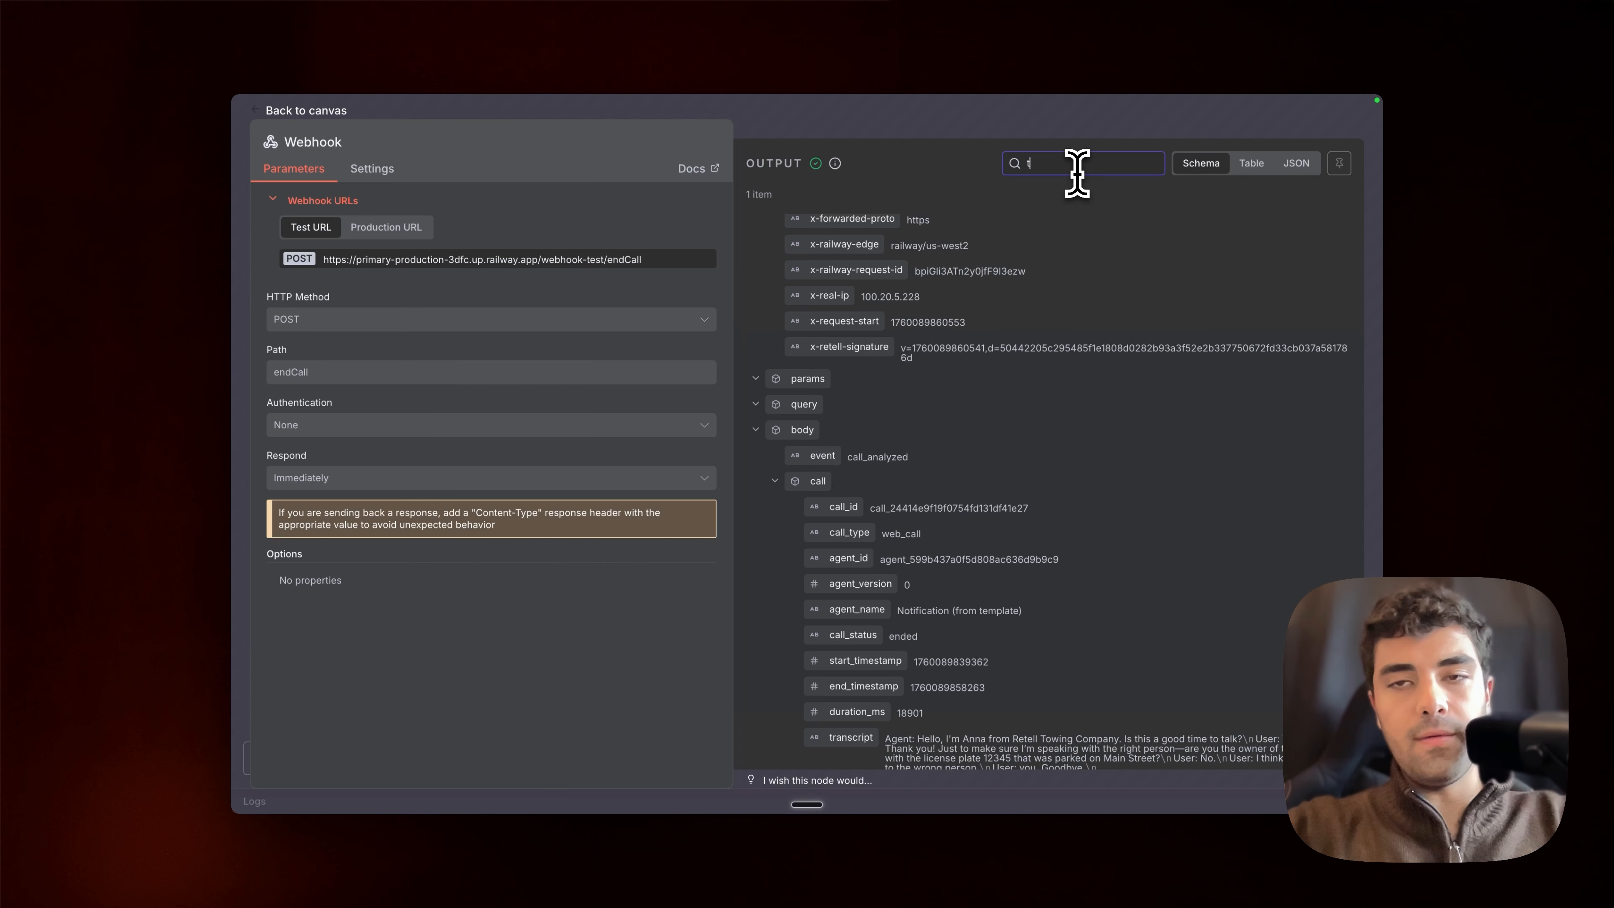
pyautogui.write('r')
pyautogui.press('BackSpace')
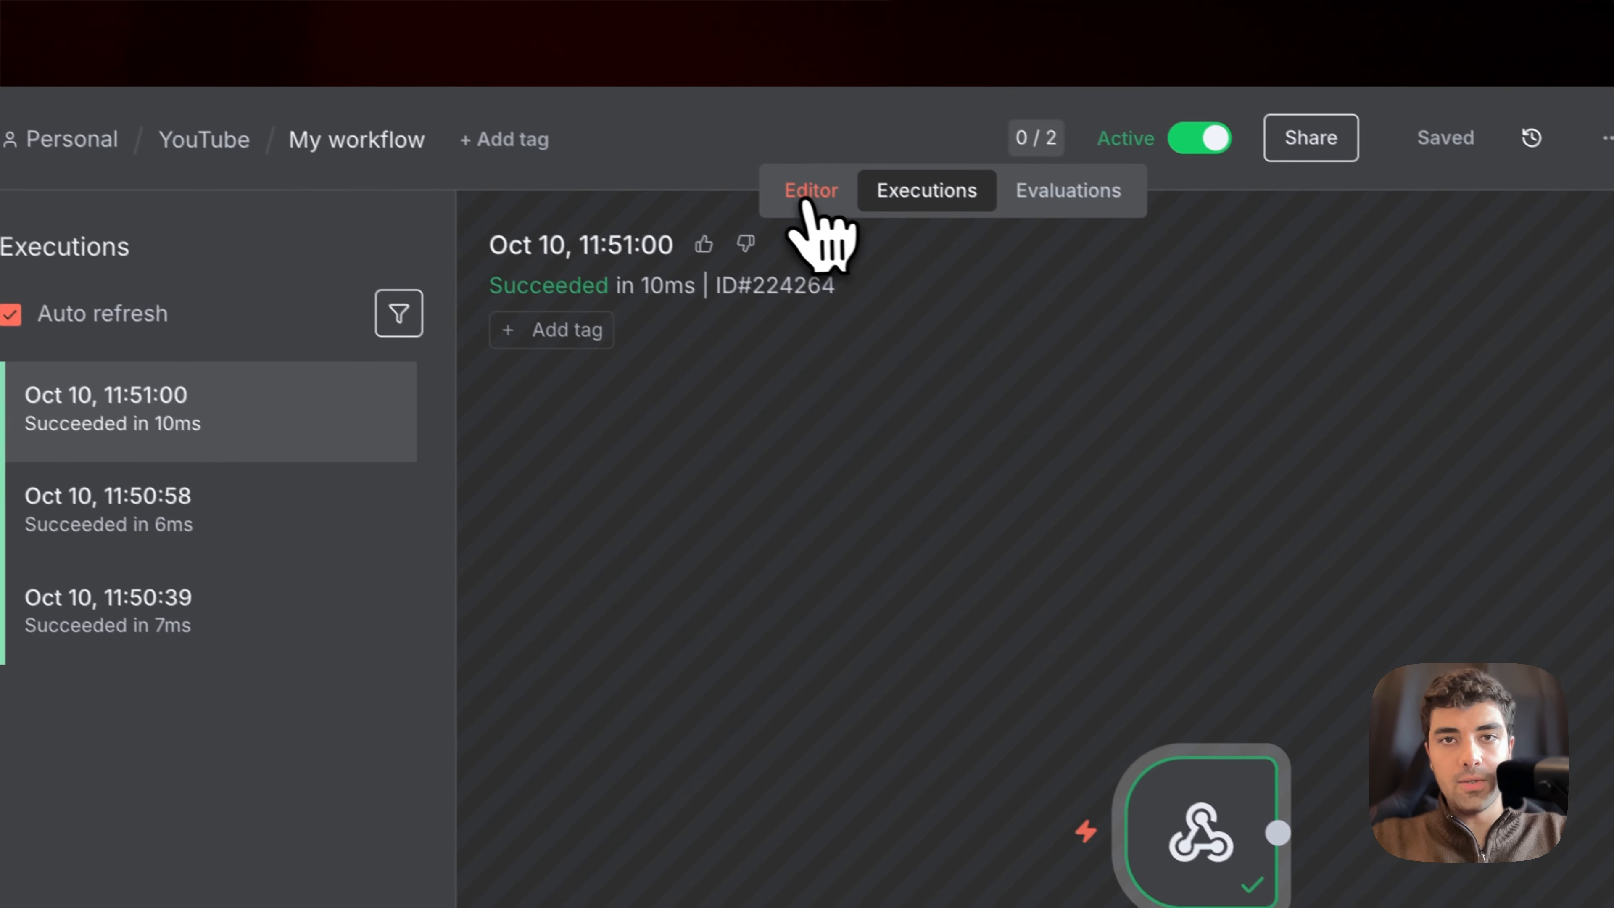
# Step: Return to the workflow editor and add an Airtable node with the Create a record action
pyautogui.click(822, 237)
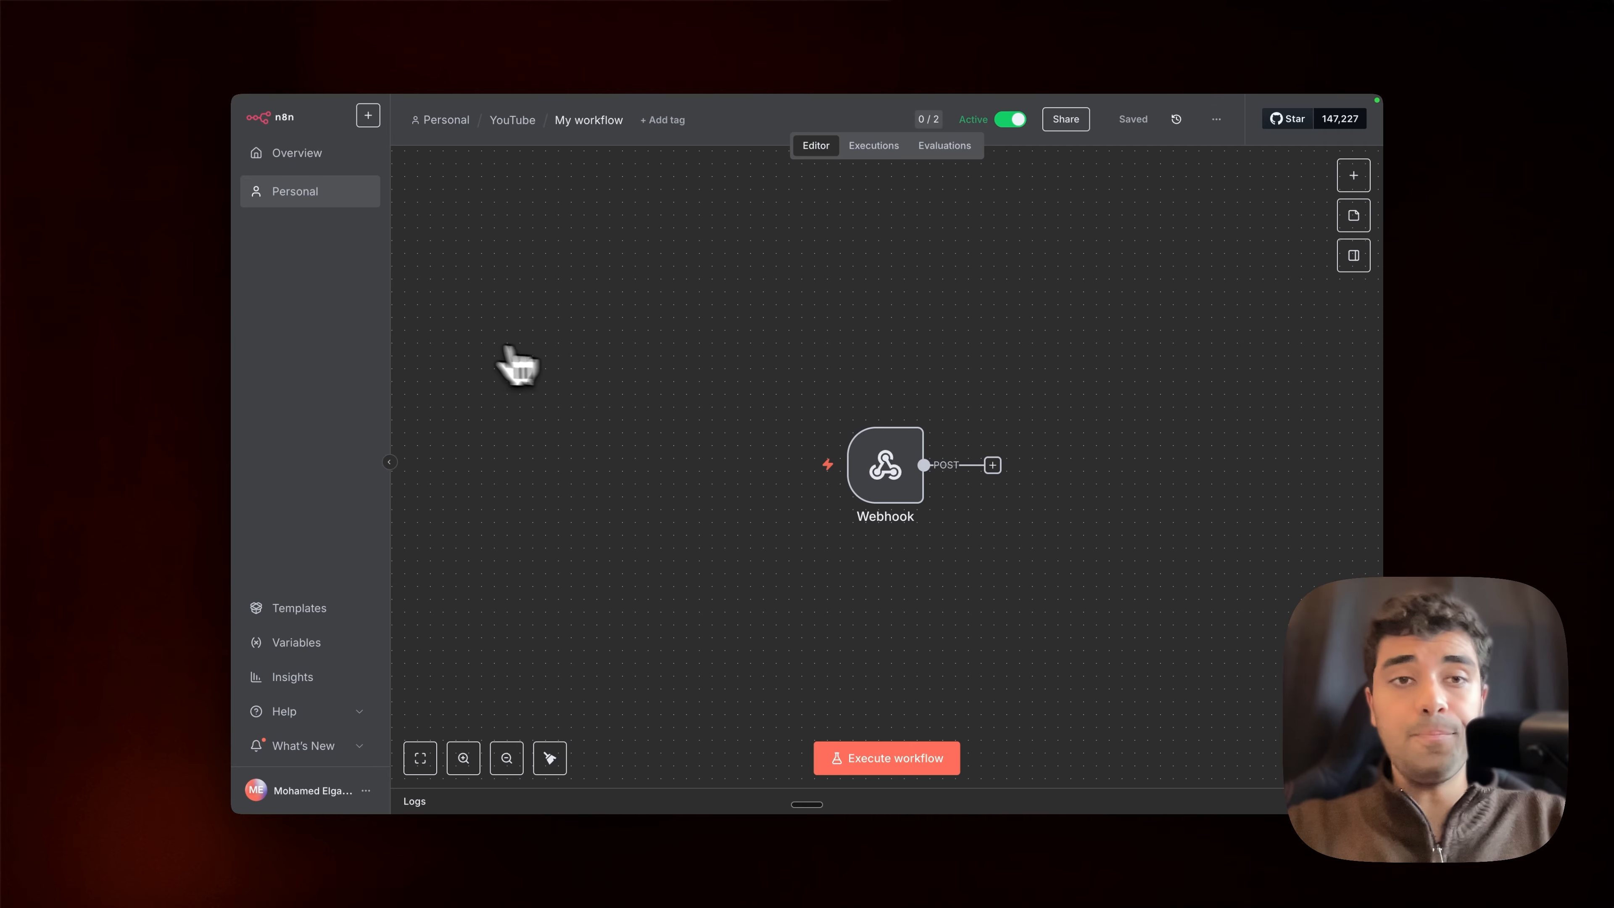
pyautogui.click(992, 465)
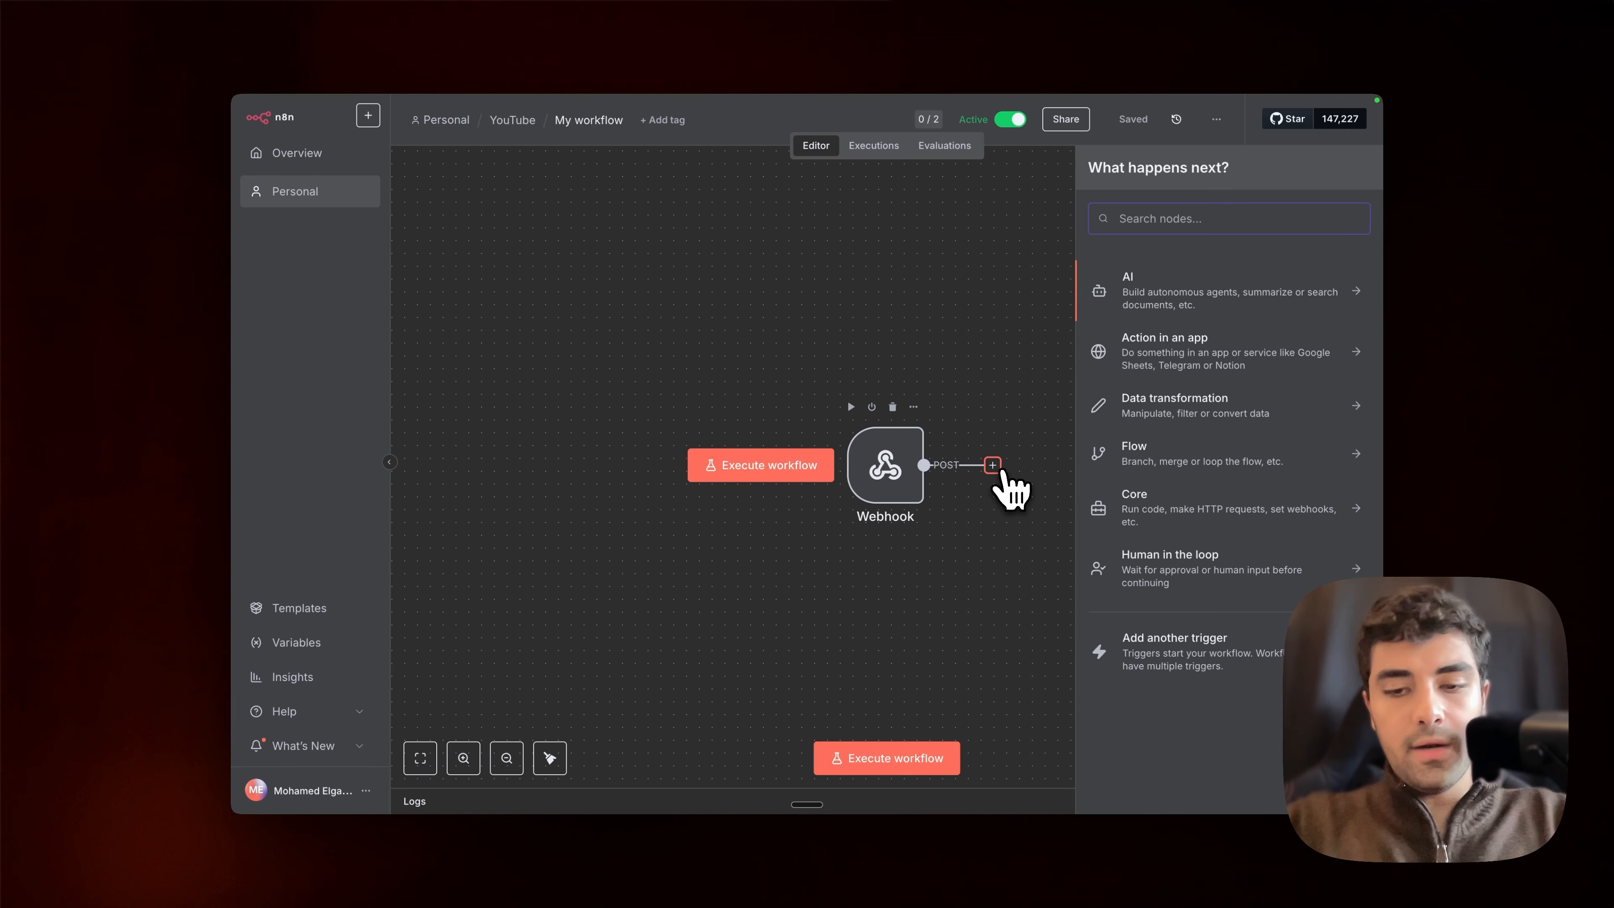
pyautogui.write('airtabl')
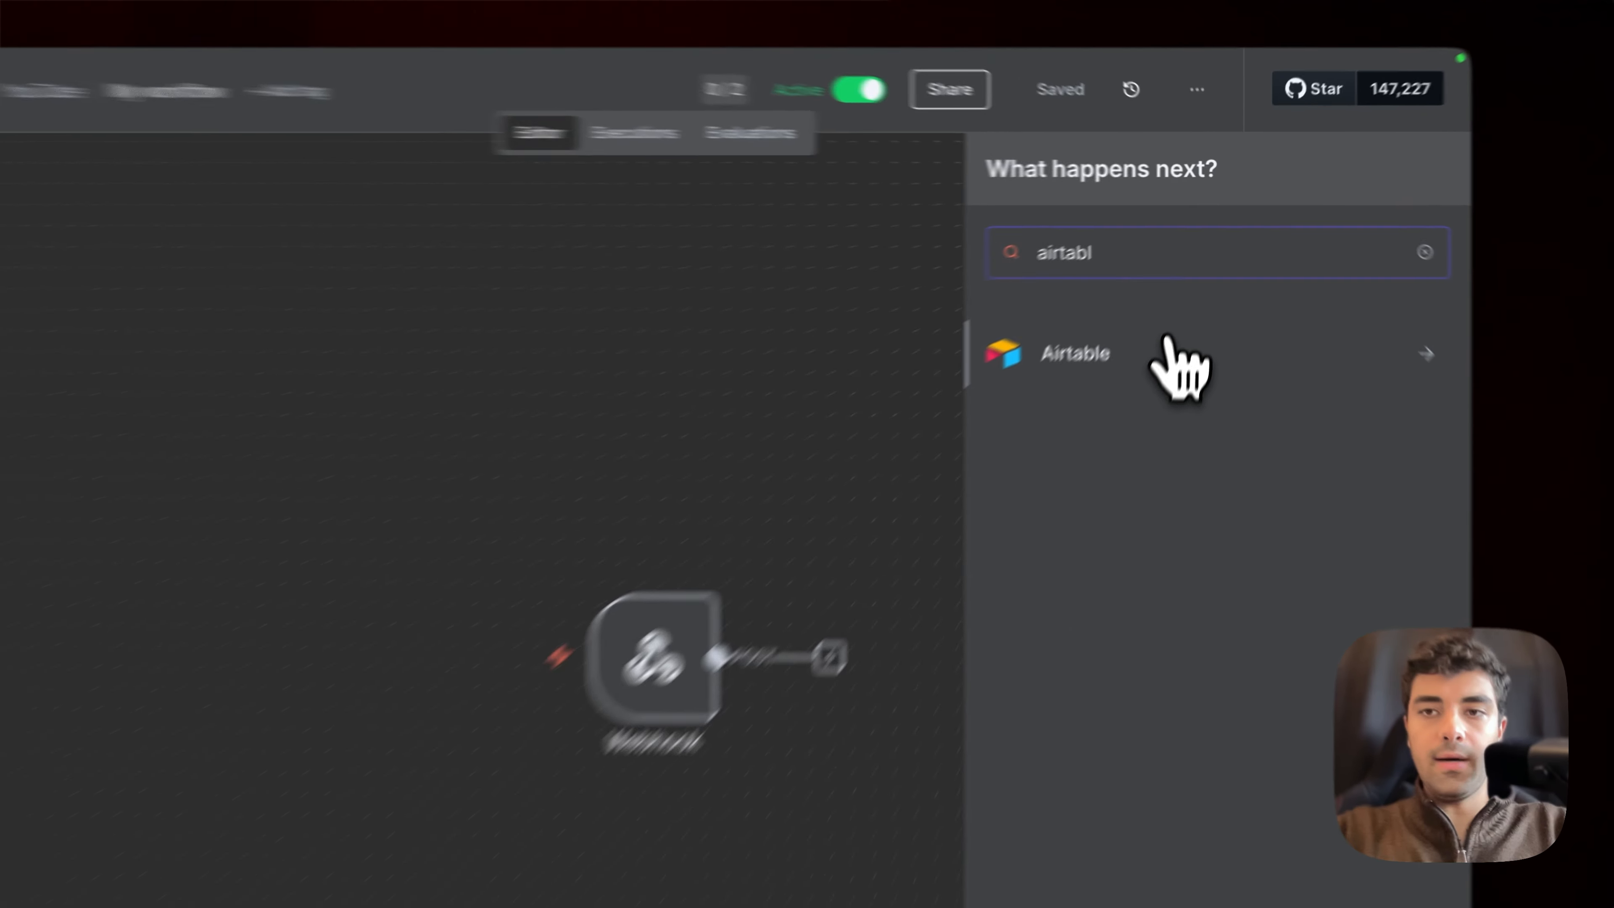
pyautogui.click(1194, 280)
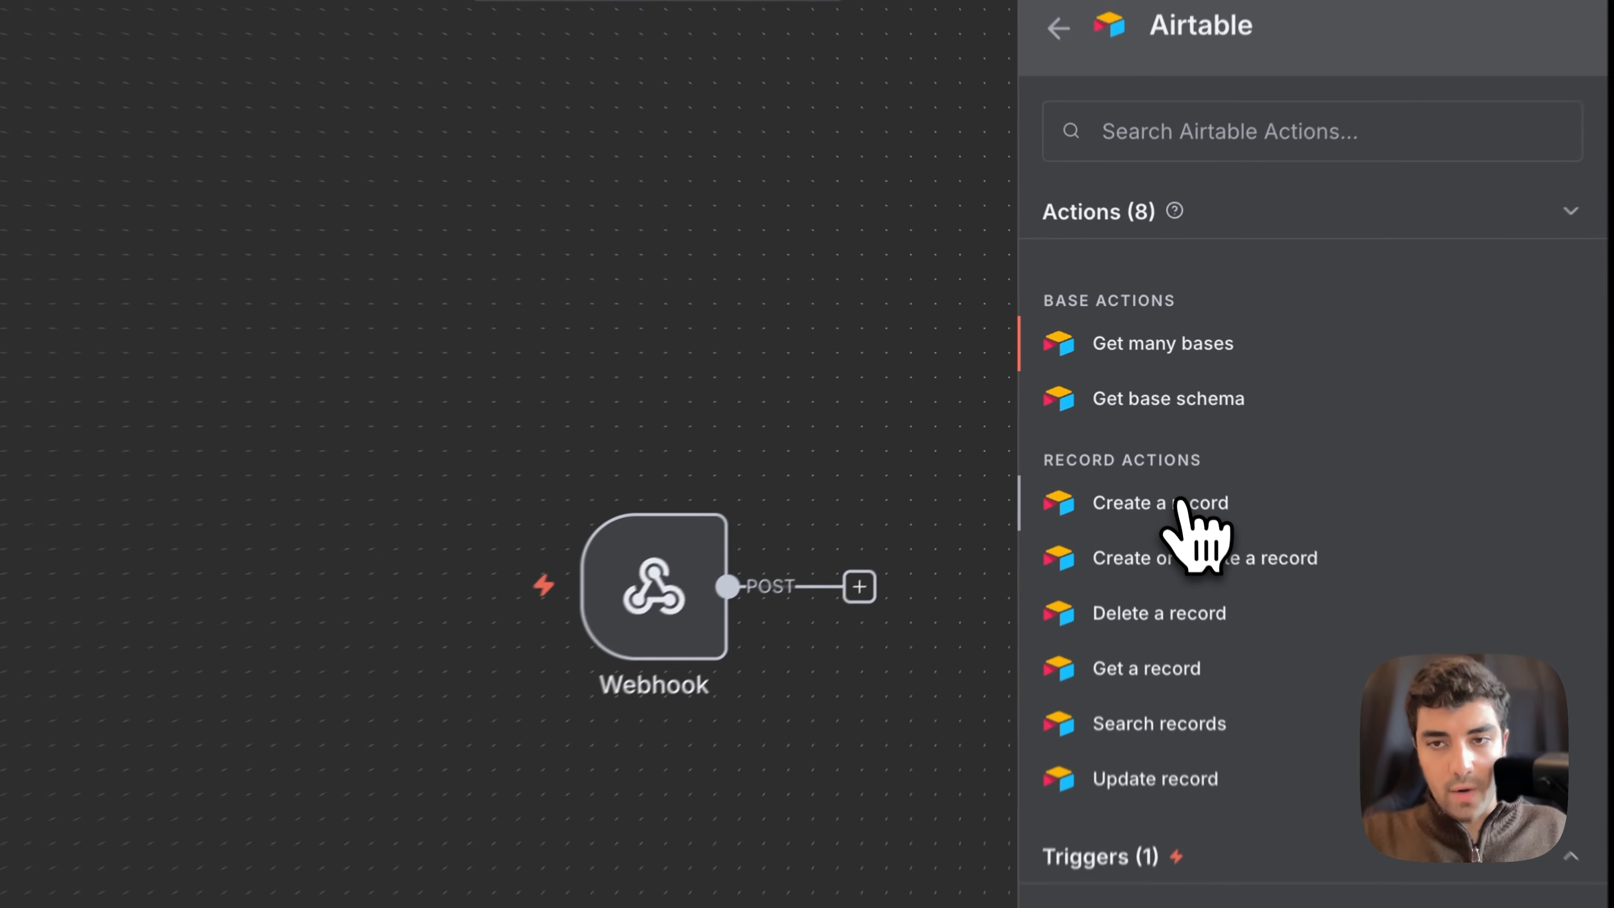
pyautogui.click(1163, 421)
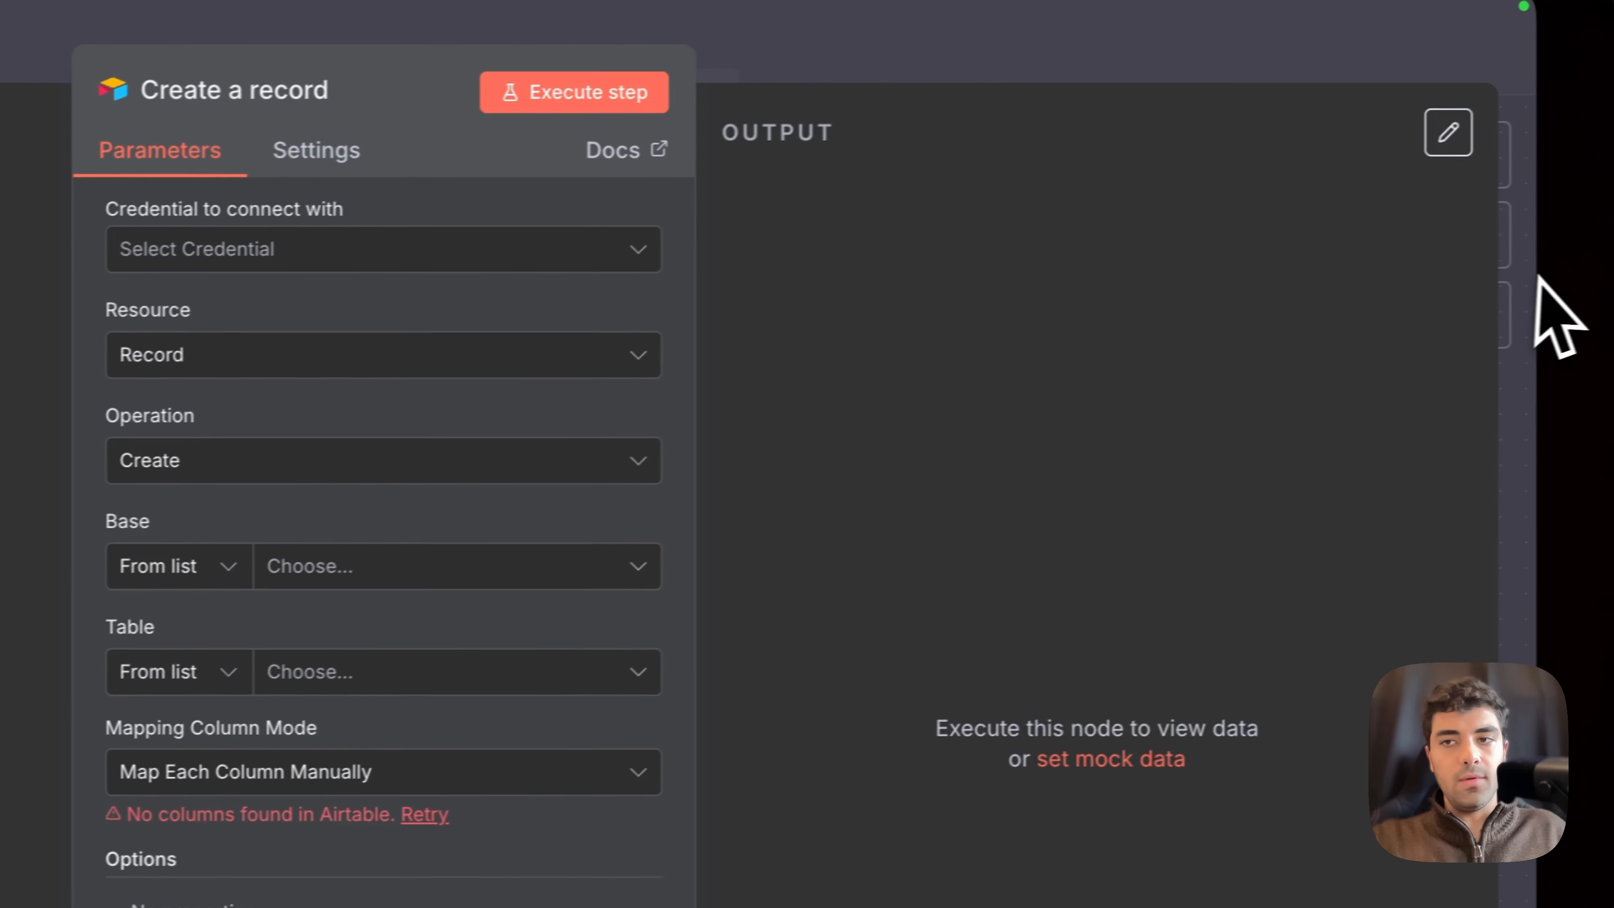
# Step: Leave the Create a record settings and connect the Webhook node's output to that node
pyautogui.click(1538, 281)
pyautogui.moveTo(897, 318); pyautogui.dragTo(900, 537)
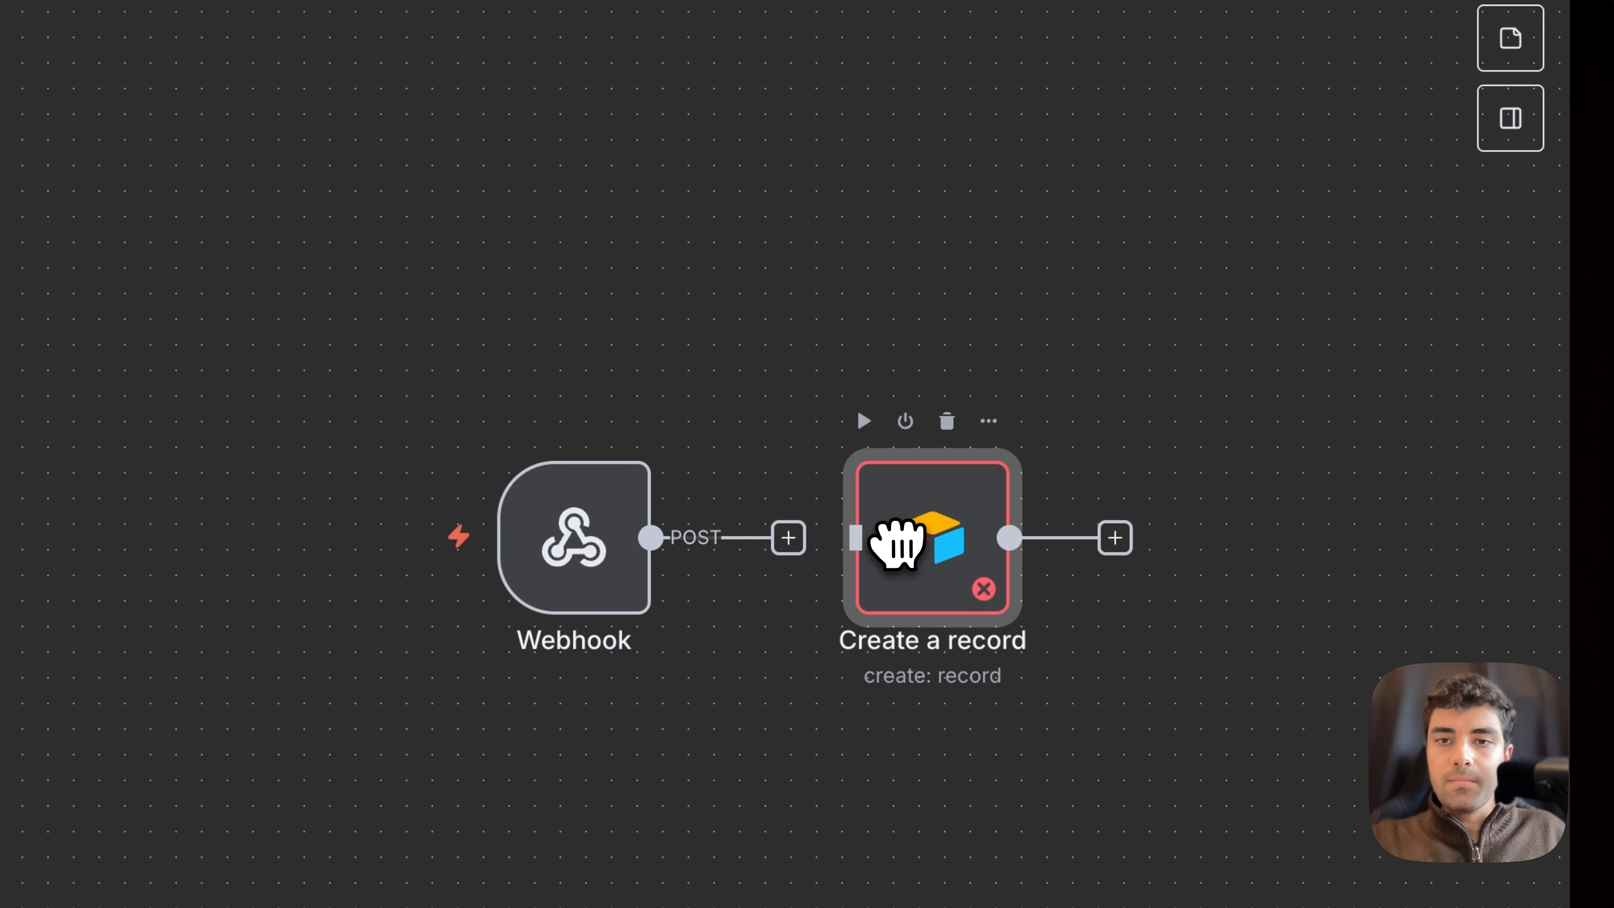
pyautogui.moveTo(789, 537); pyautogui.dragTo(859, 546)
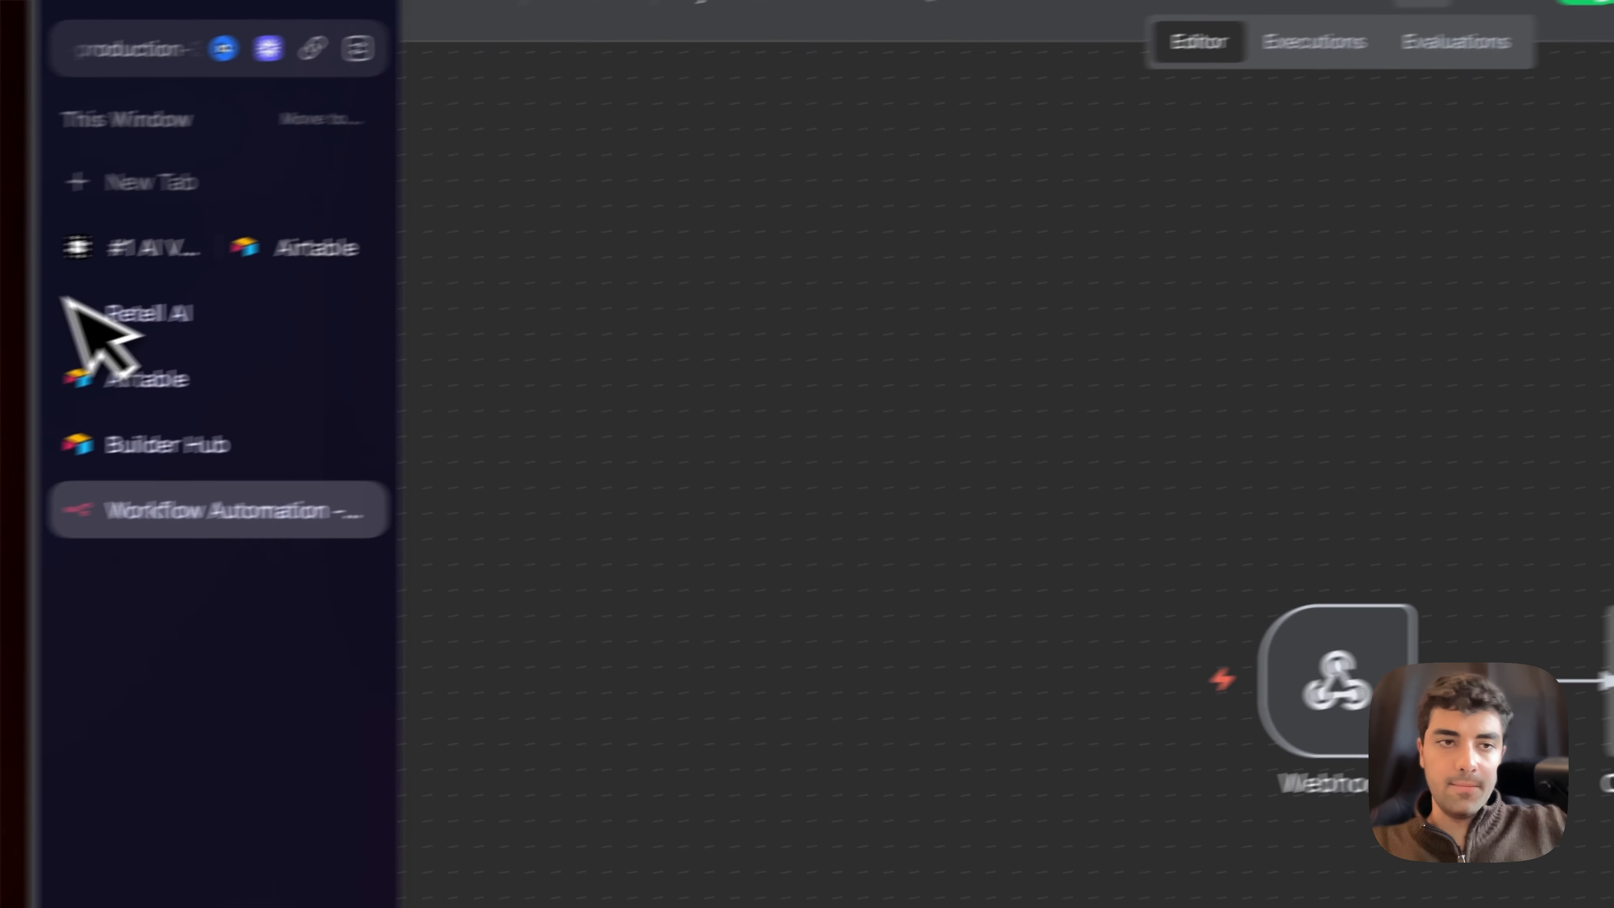
pyautogui.click(226, 380)
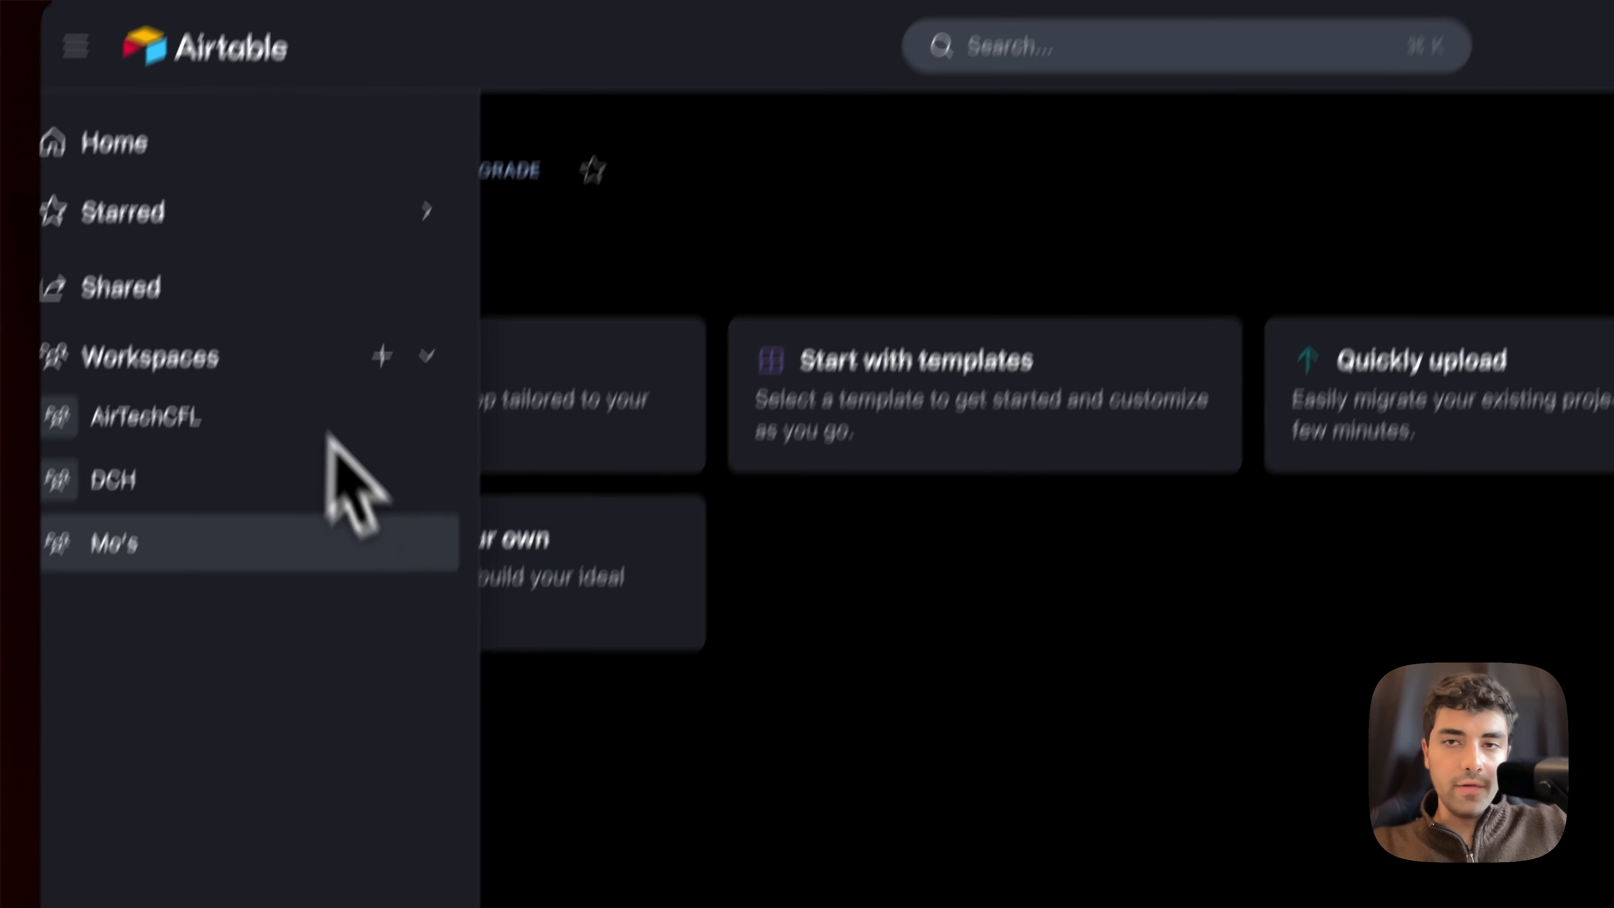
pyautogui.click(1502, 127)
pyautogui.click(1148, 294)
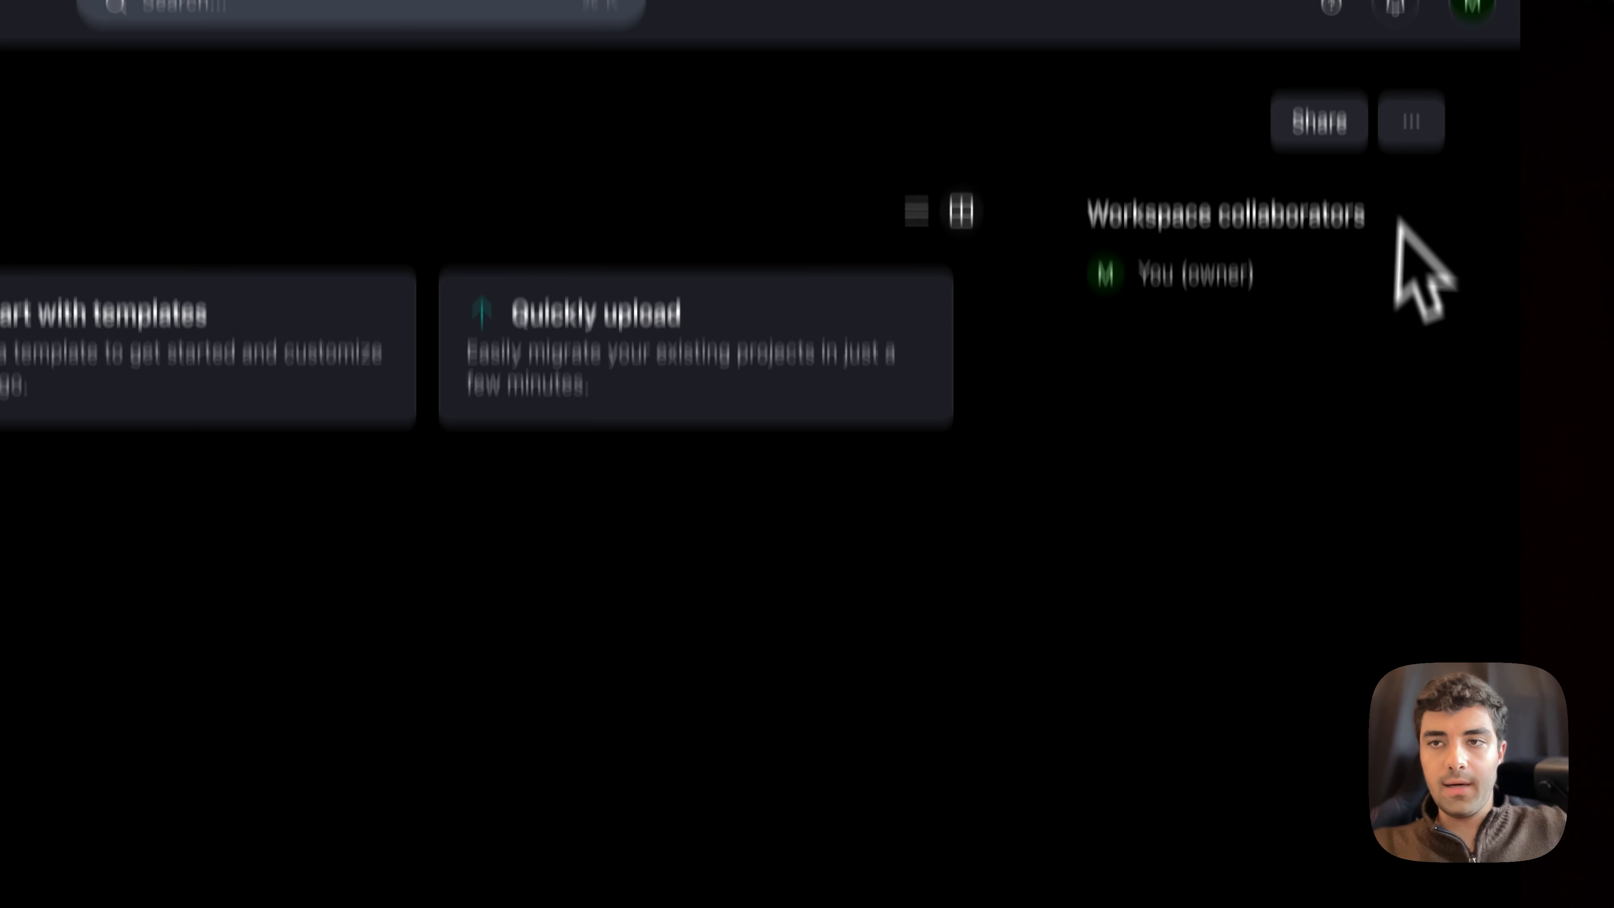
pyautogui.click(1416, 264)
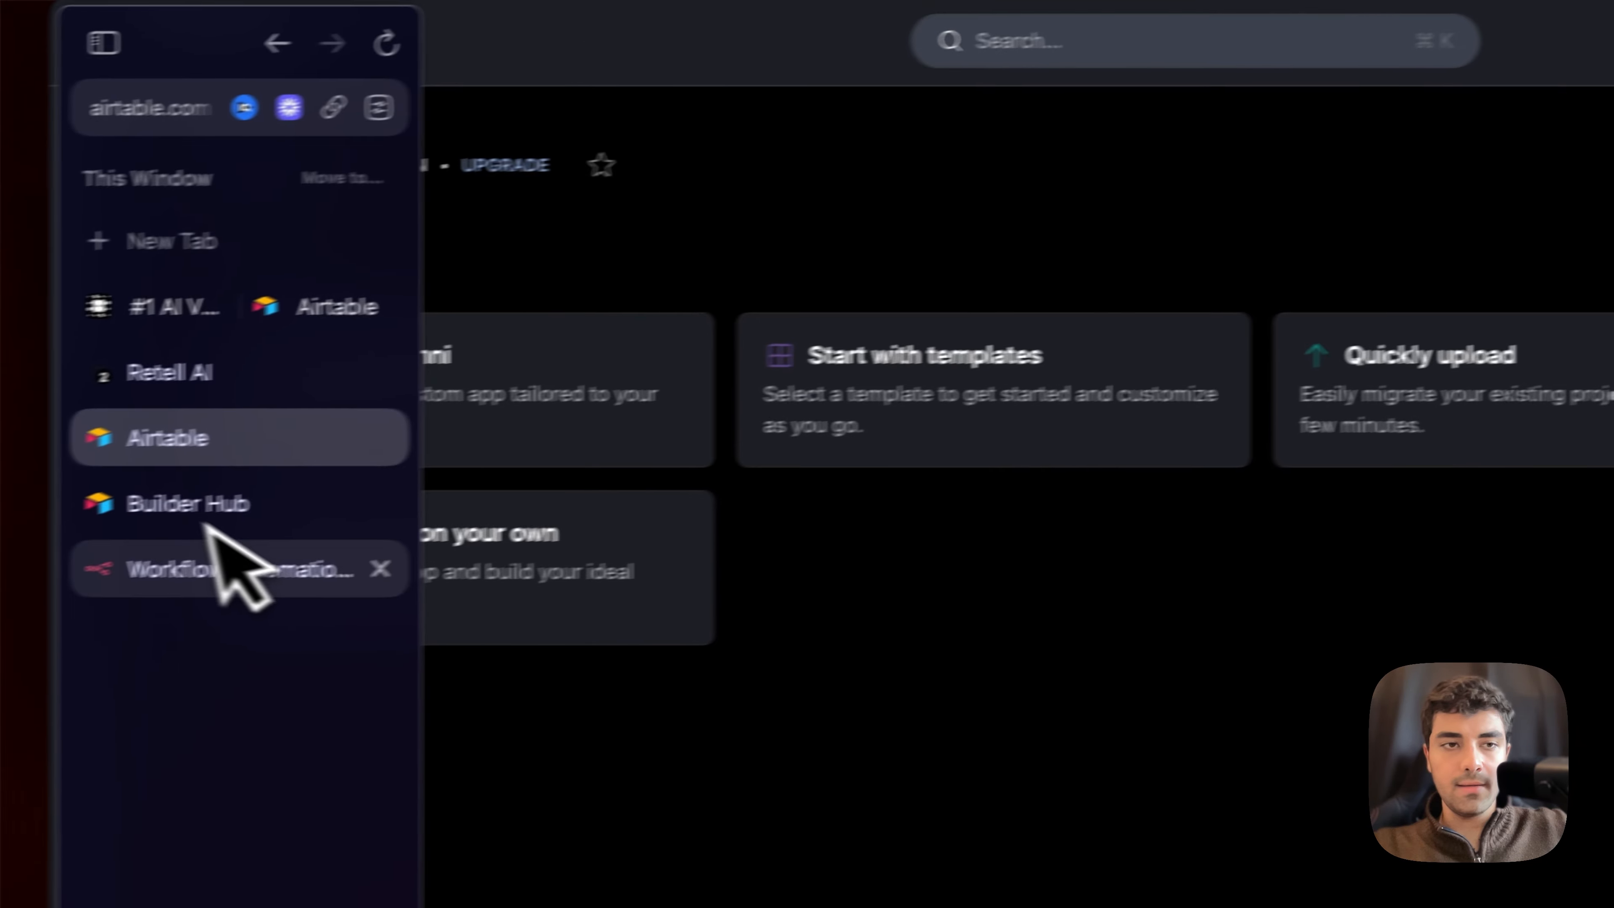
pyautogui.click(252, 565)
pyautogui.click(257, 508)
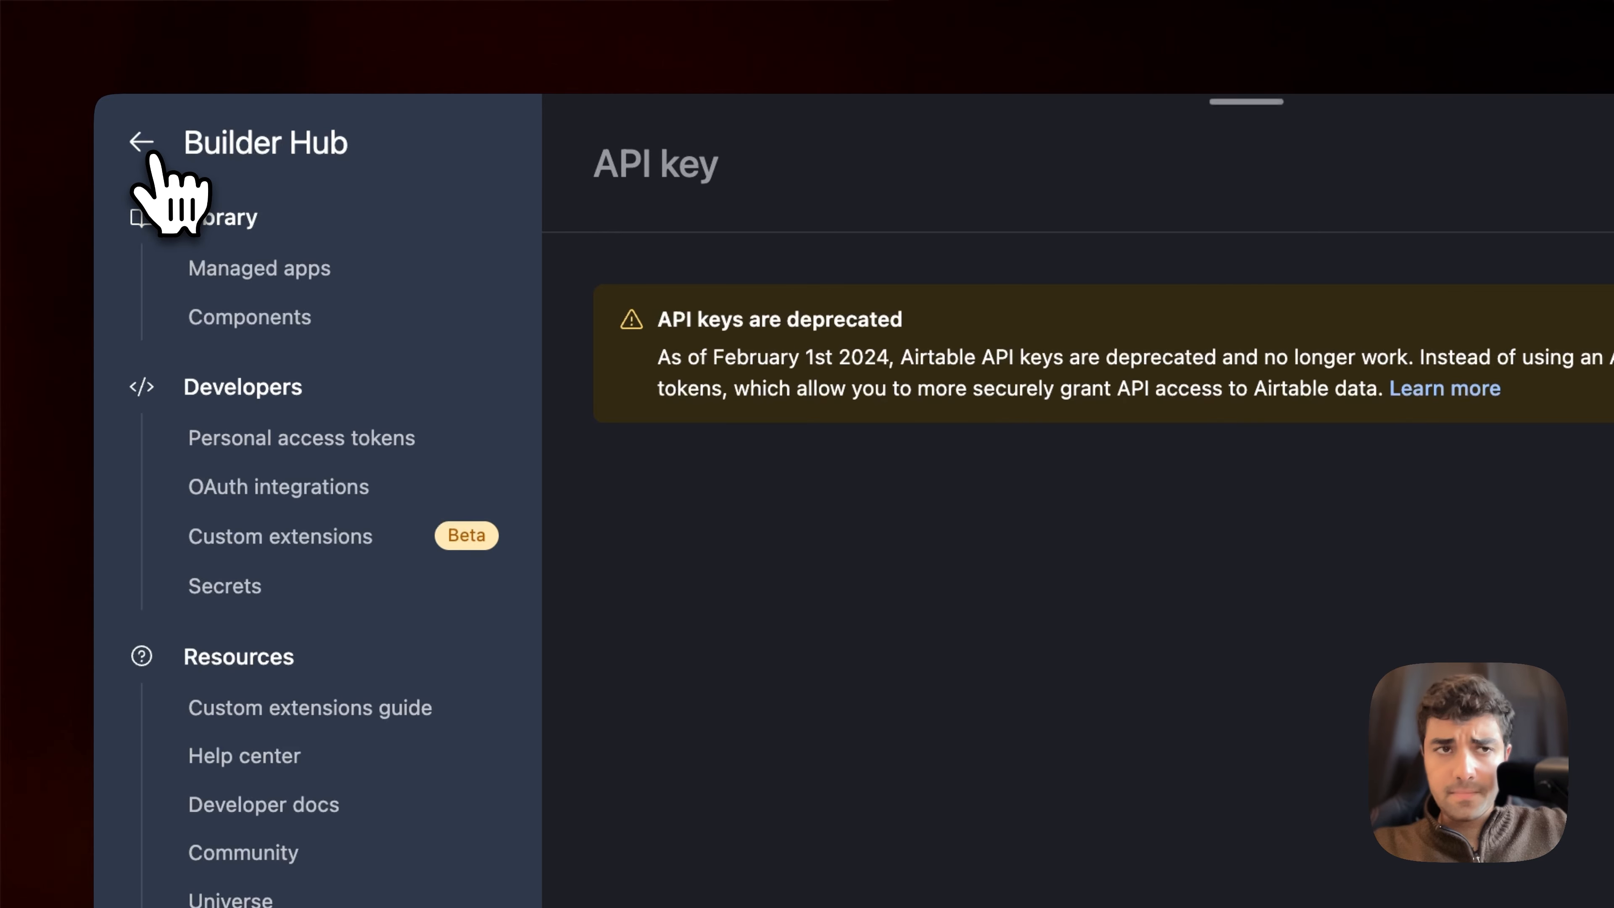
pyautogui.click(151, 155)
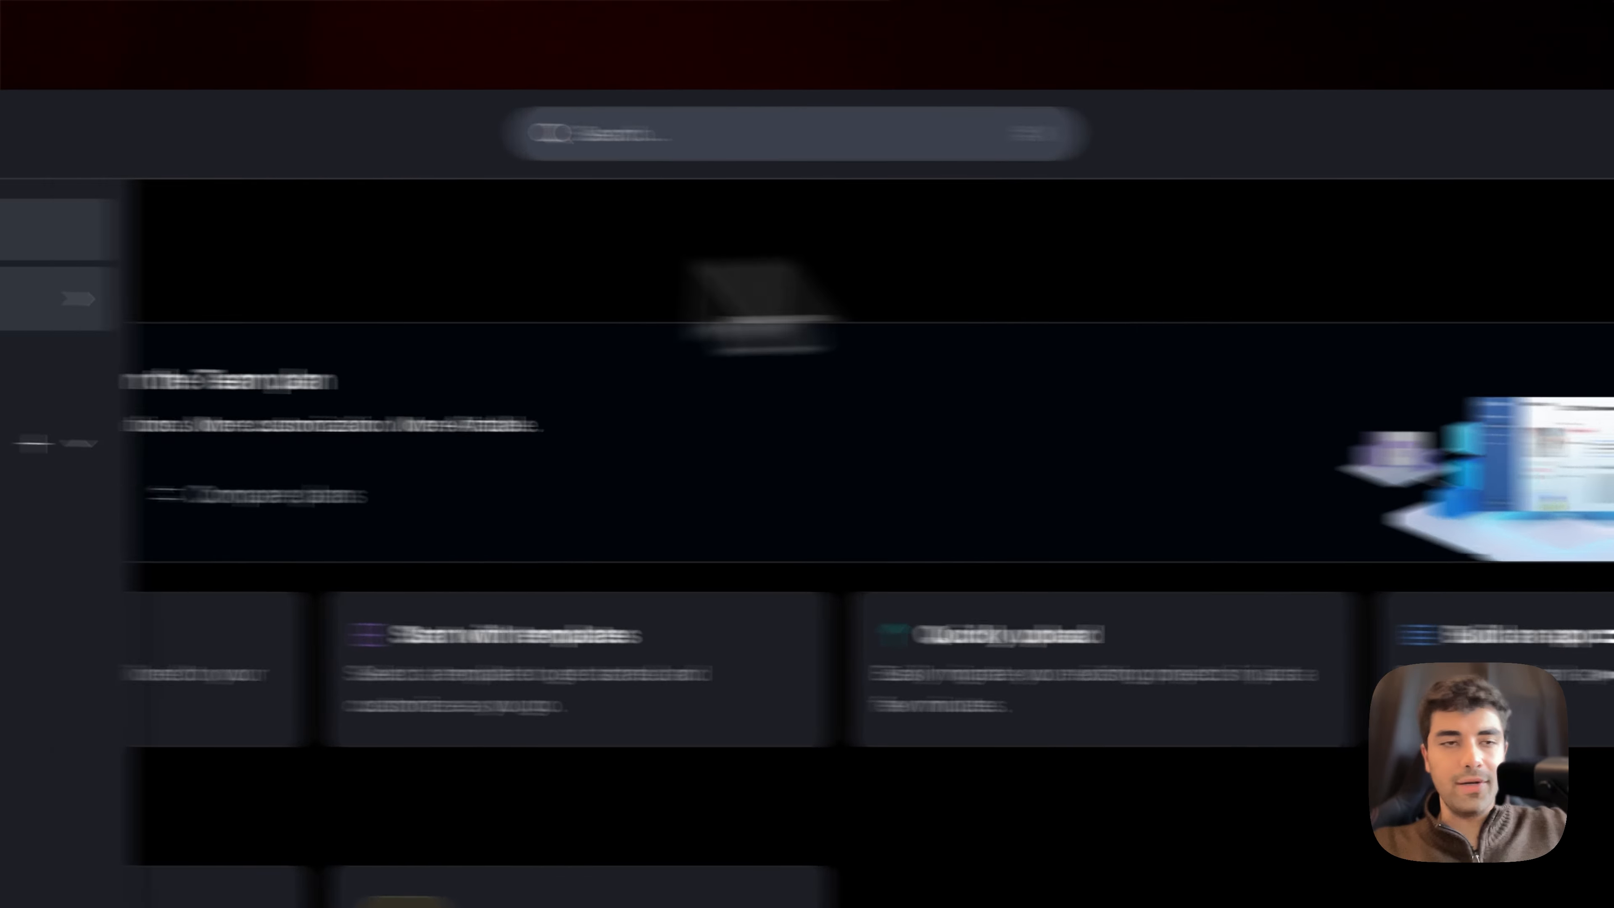
pyautogui.click(323, 663)
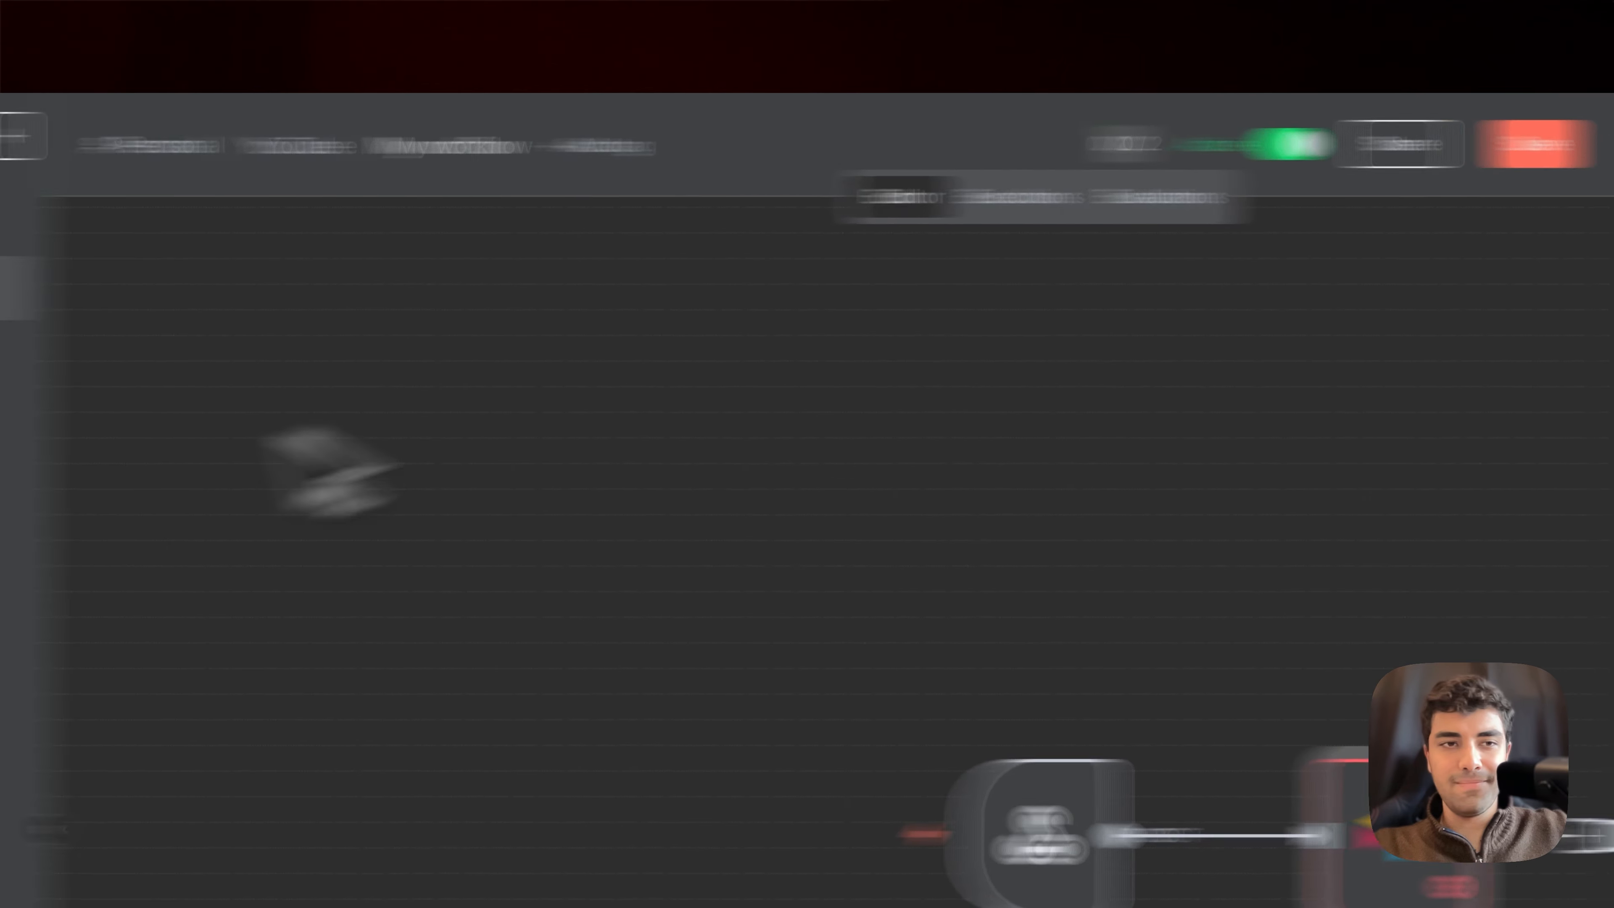
# Step: Switch to Airtable, open the workspace settings, and go from the account overview's API section to the developer hub
pyautogui.click(185, 530)
pyautogui.click(1519, 248)
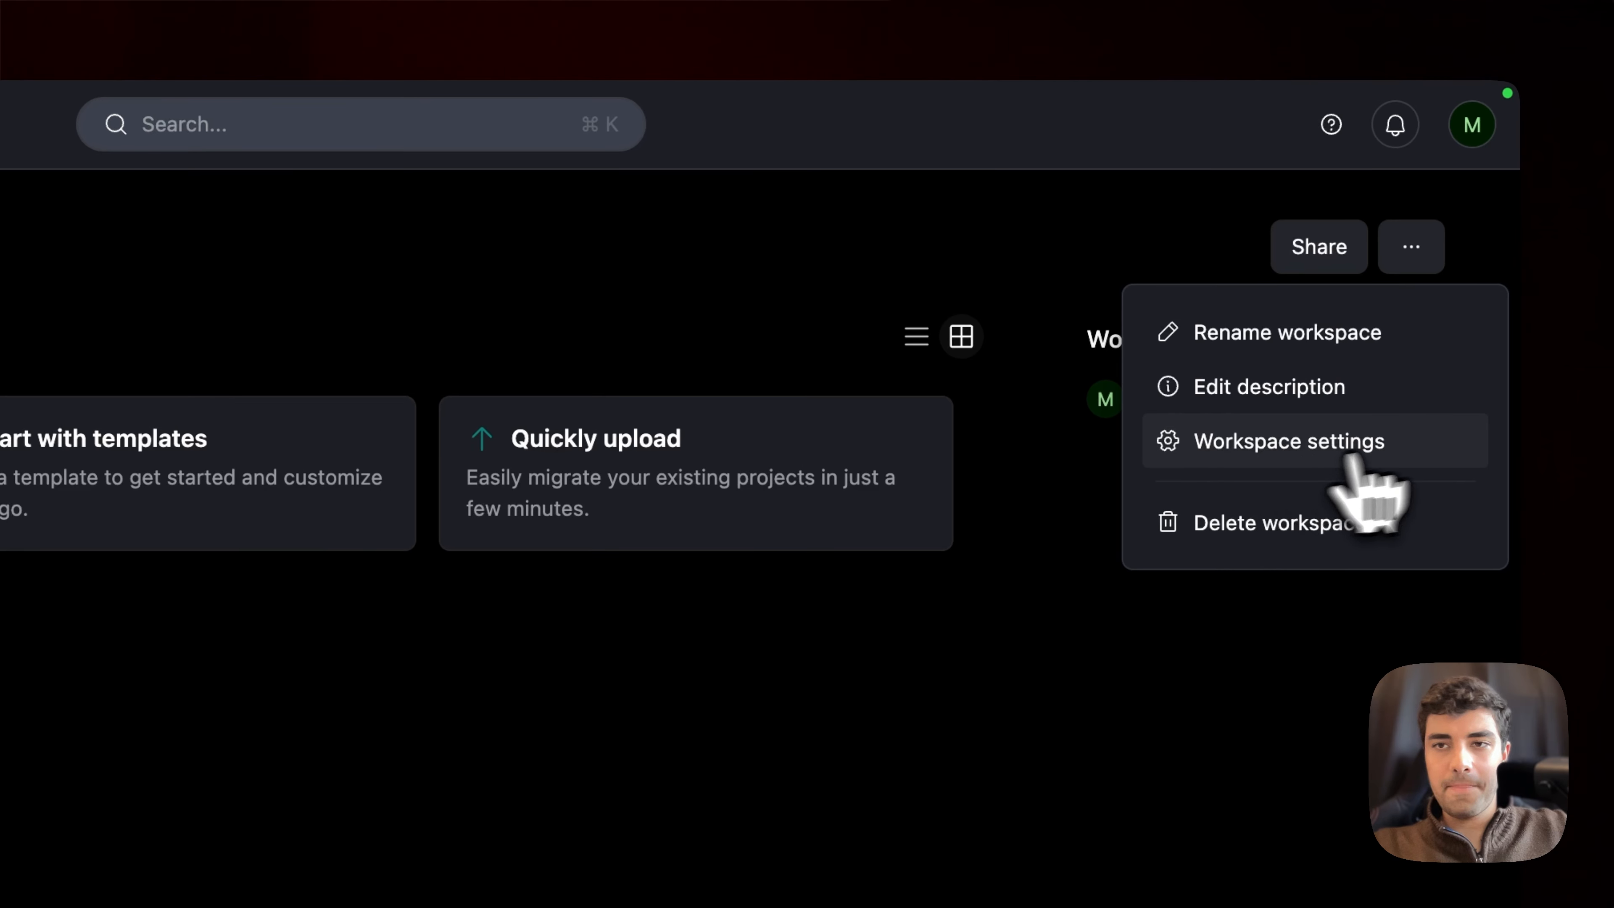
pyautogui.click(1353, 459)
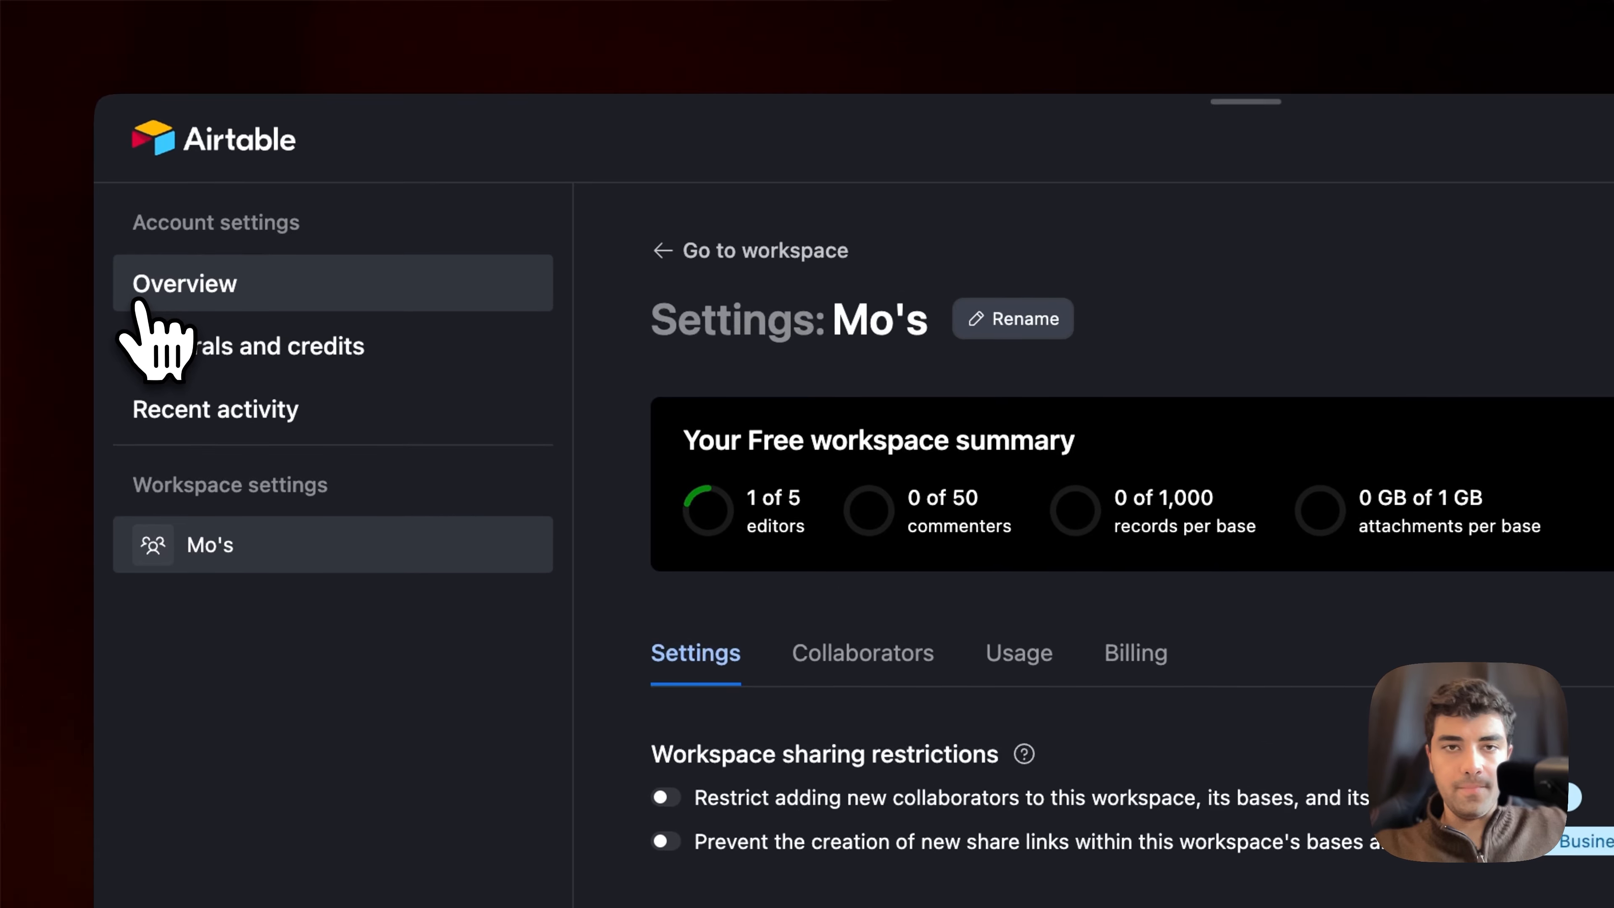
pyautogui.click(255, 198)
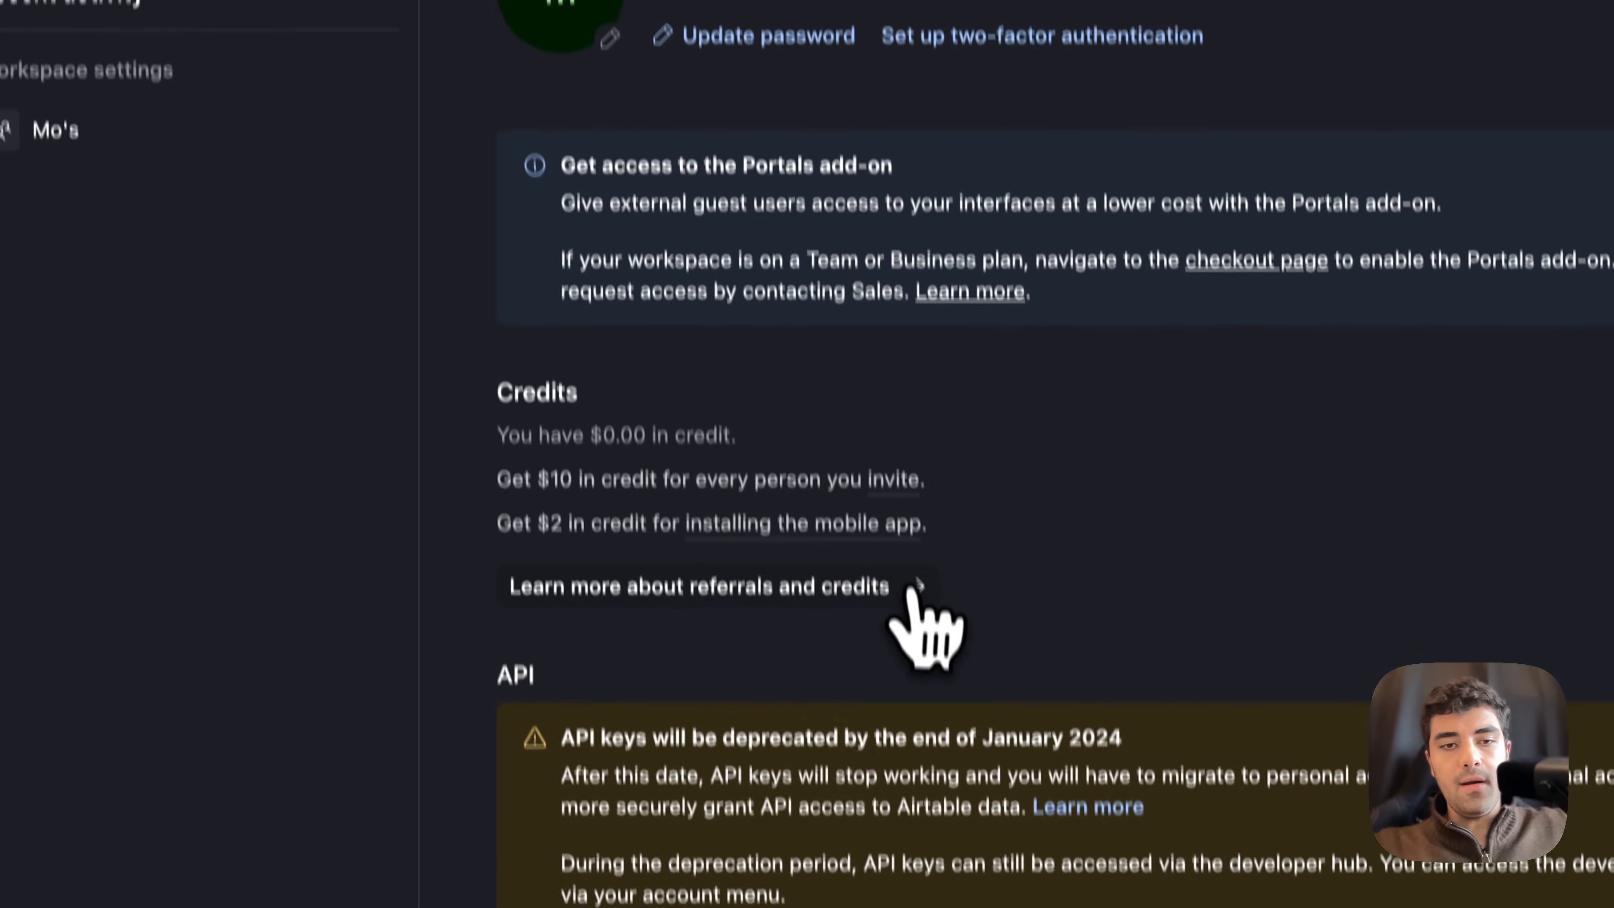
pyautogui.scroll(-3, 928, 629)
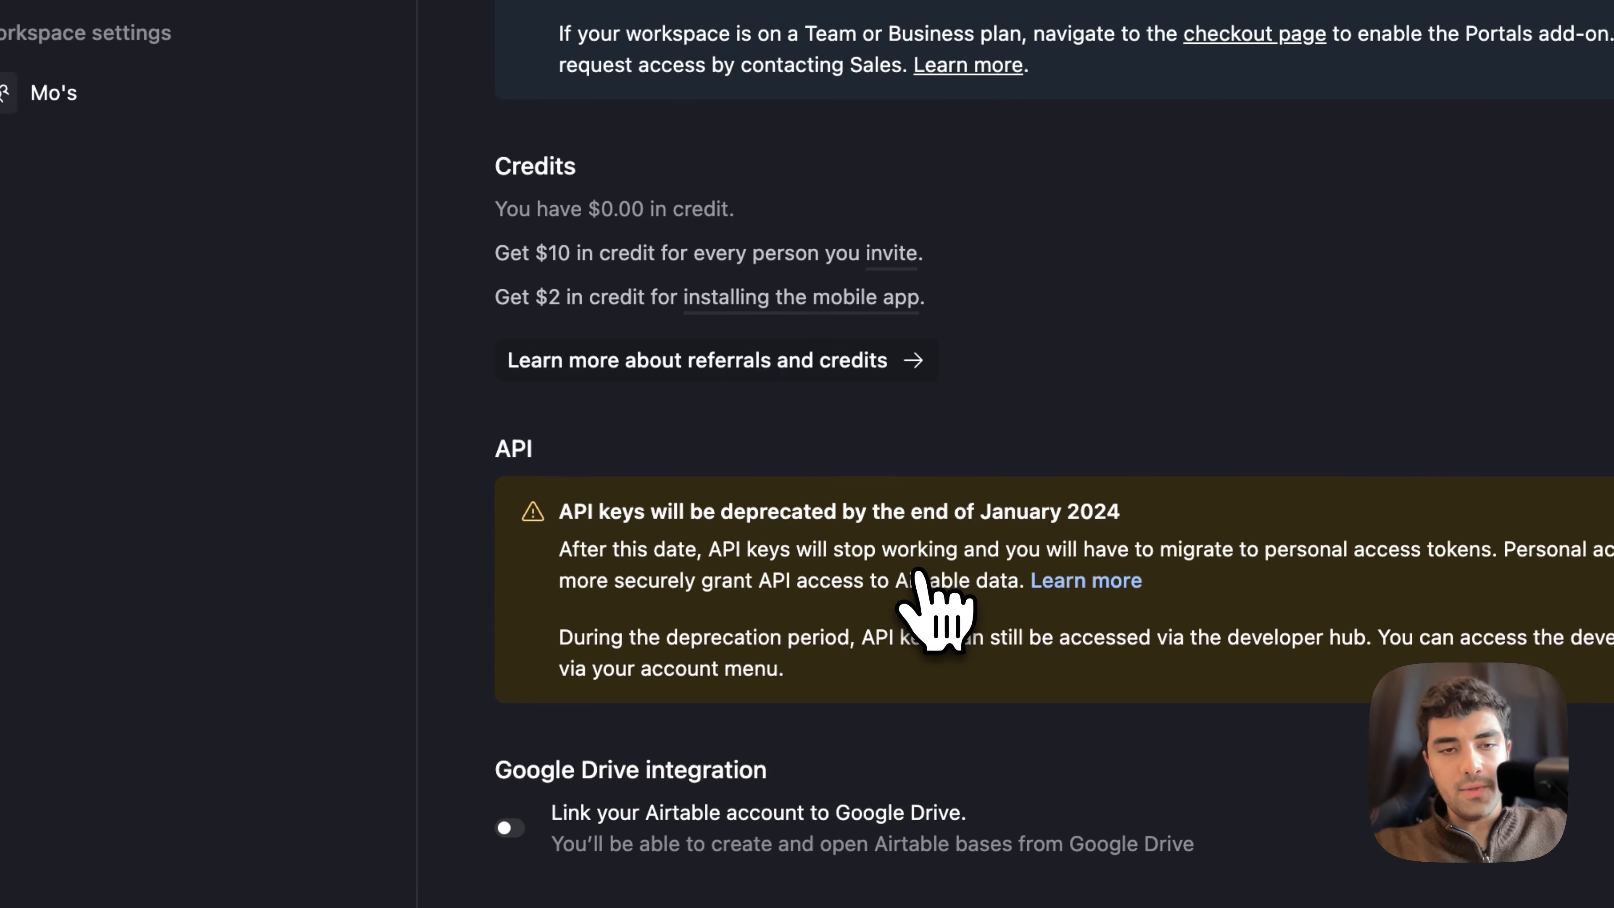
pyautogui.doubleClick(518, 445)
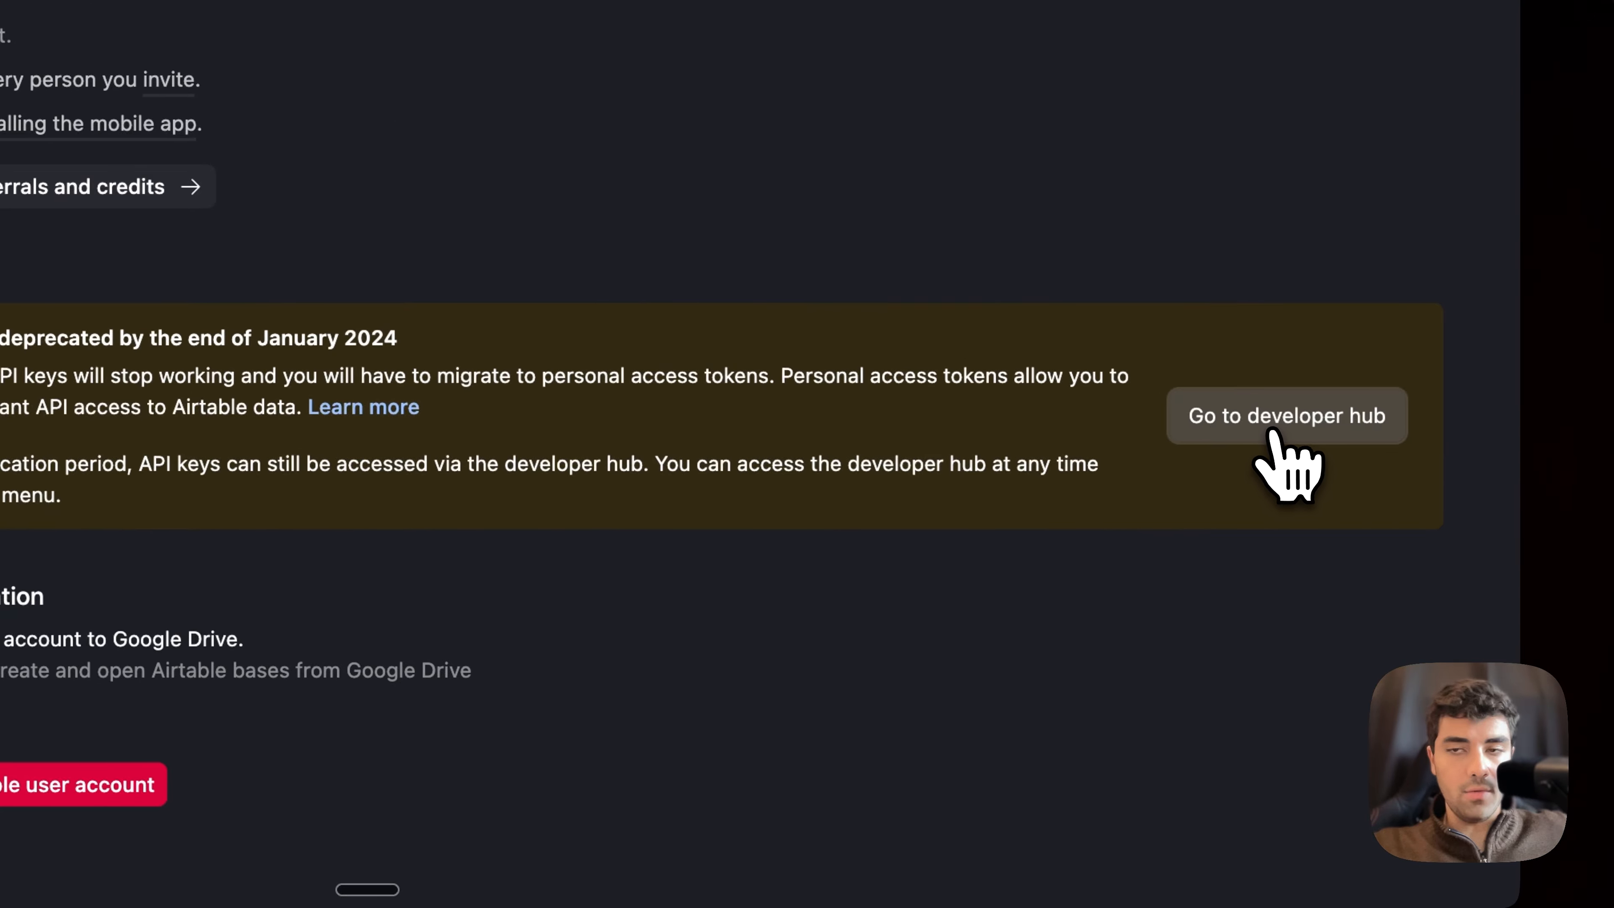
pyautogui.click(1264, 437)
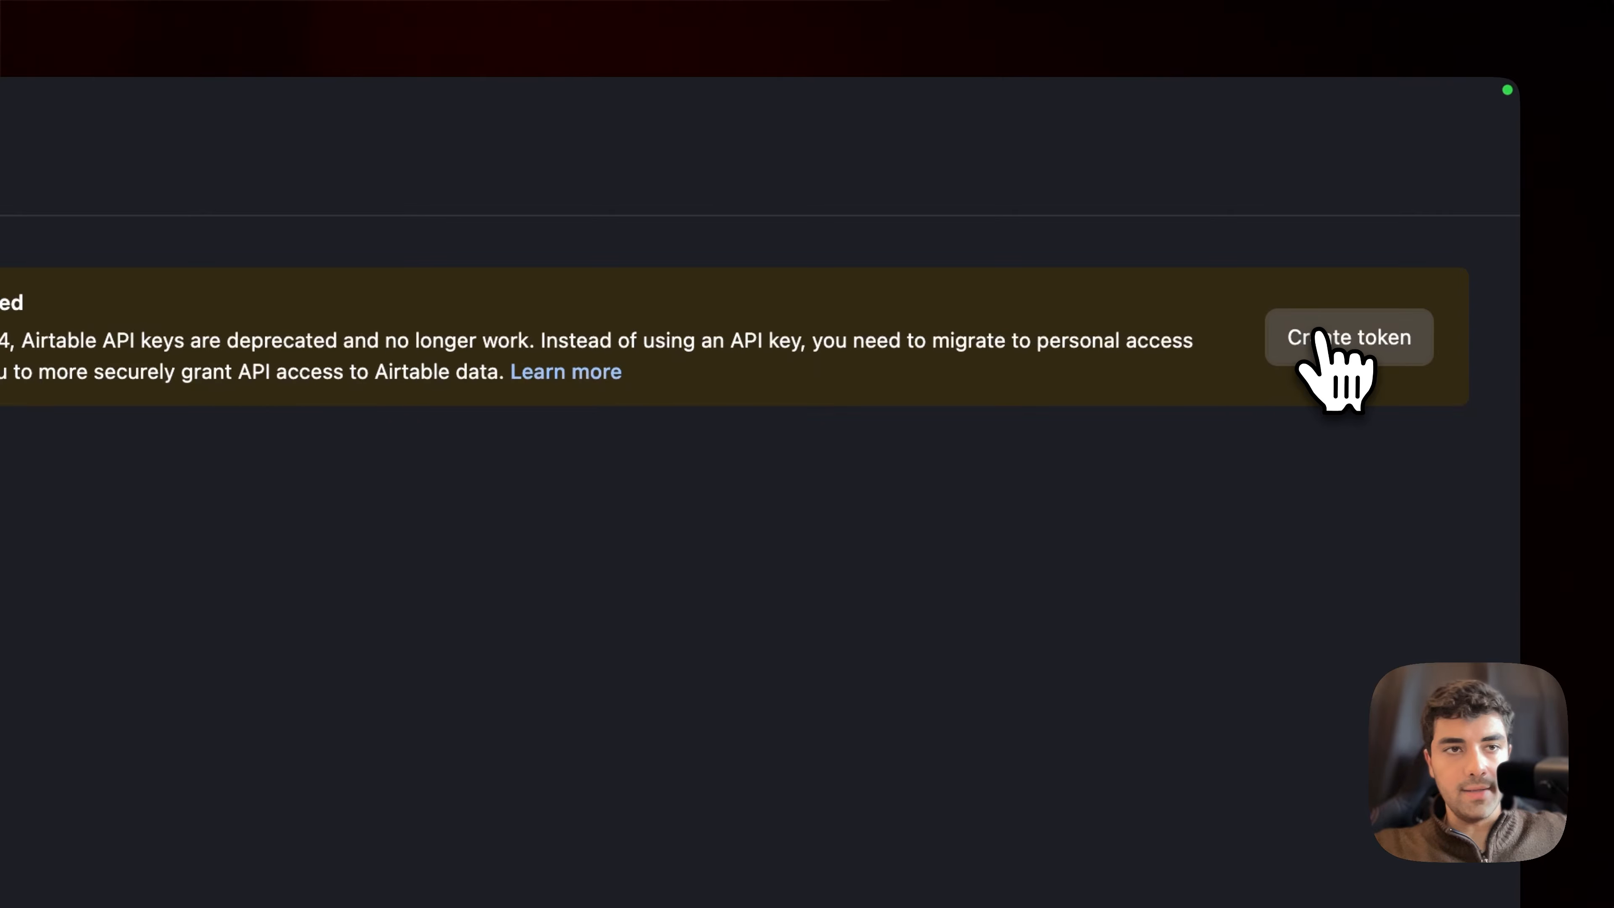
# Step: Start a new personal access token and review the available scopes, from record data to base schema
pyautogui.click(1387, 353)
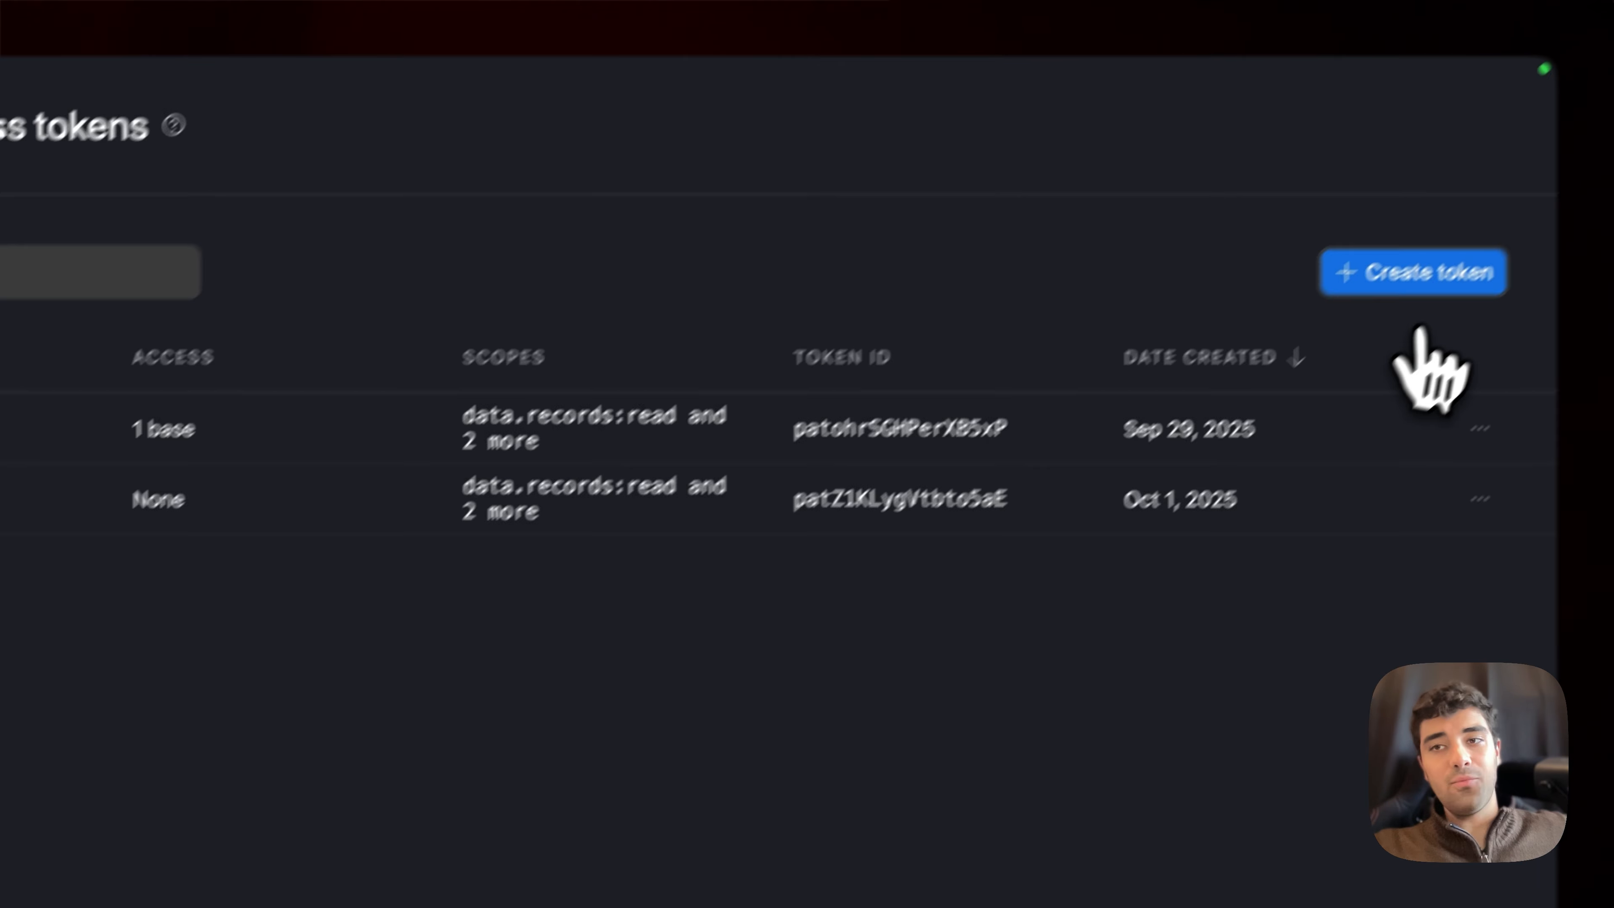
pyautogui.click(1411, 331)
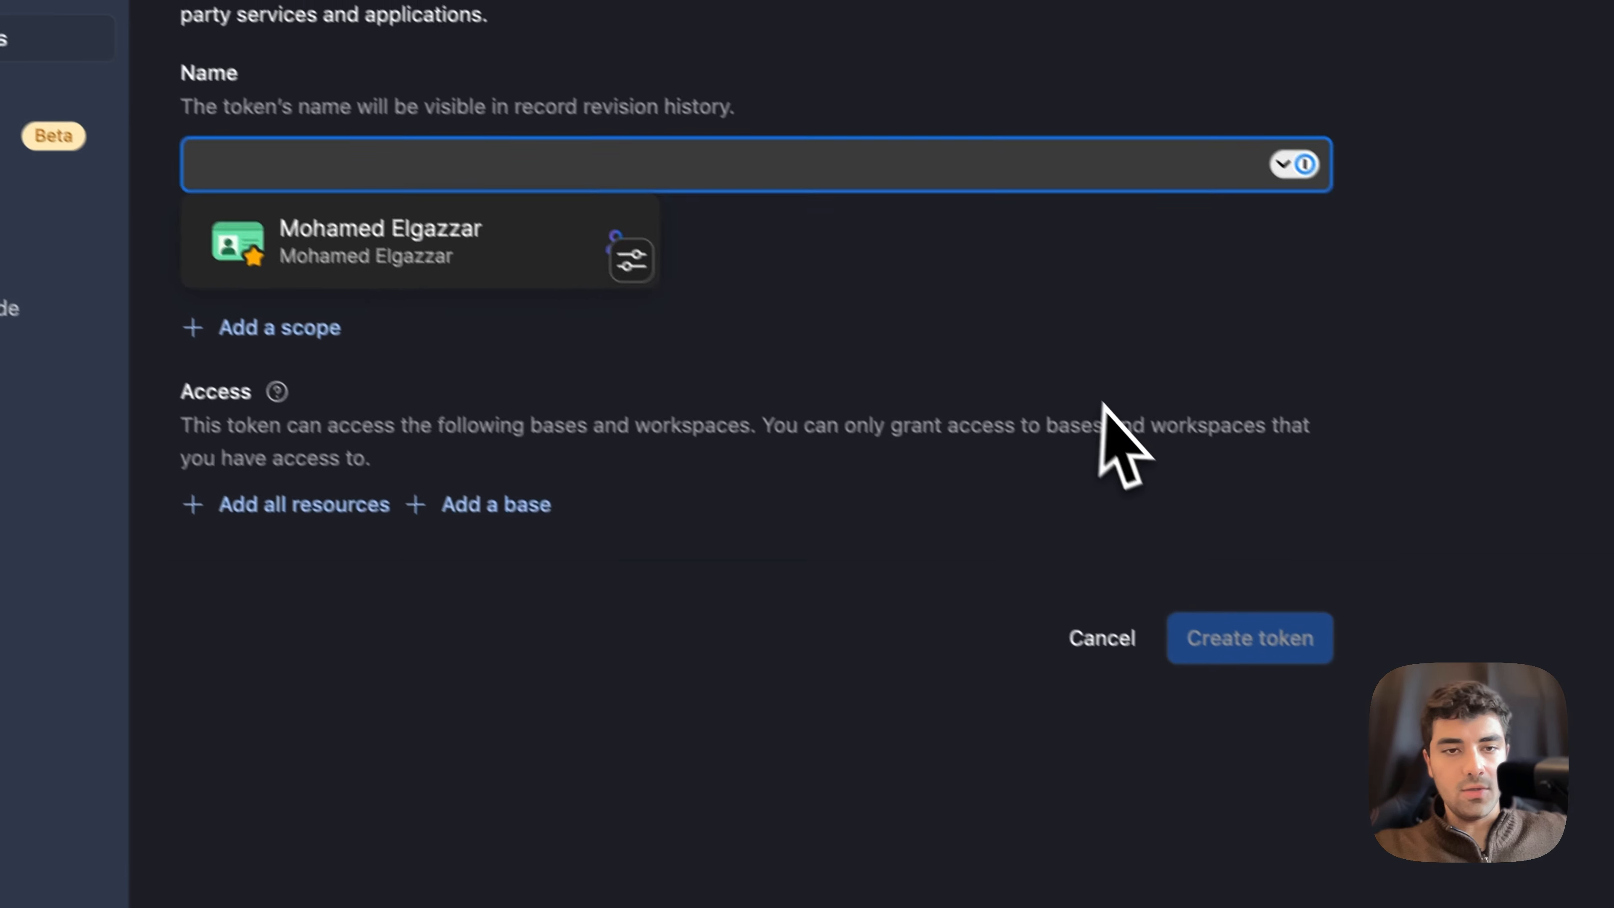
pyautogui.click(1007, 742)
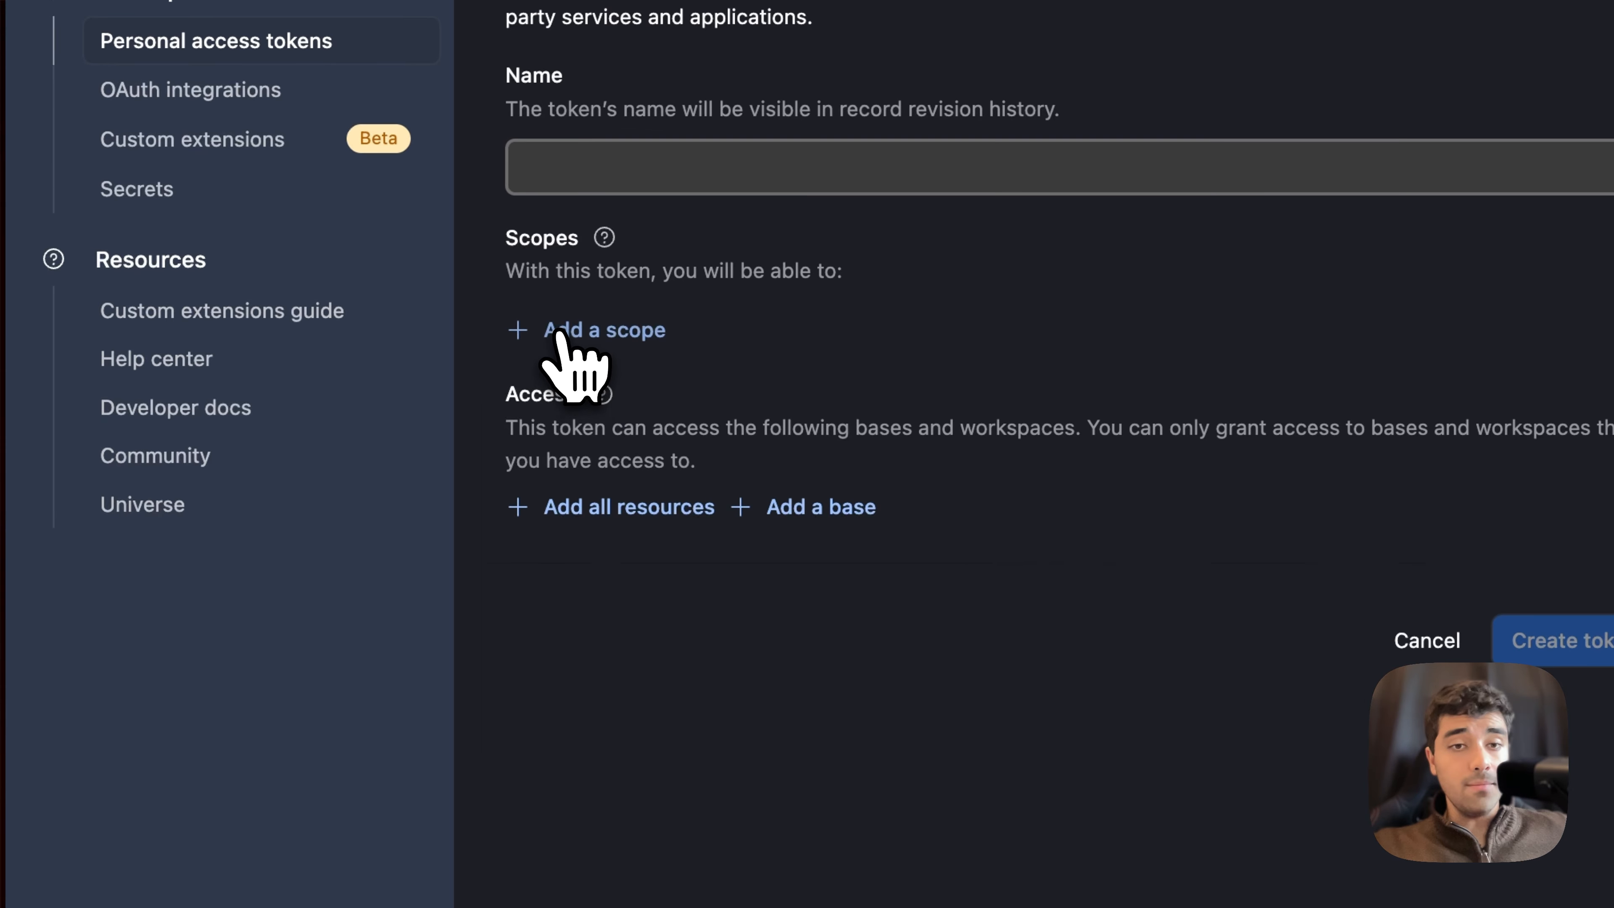
pyautogui.click(560, 340)
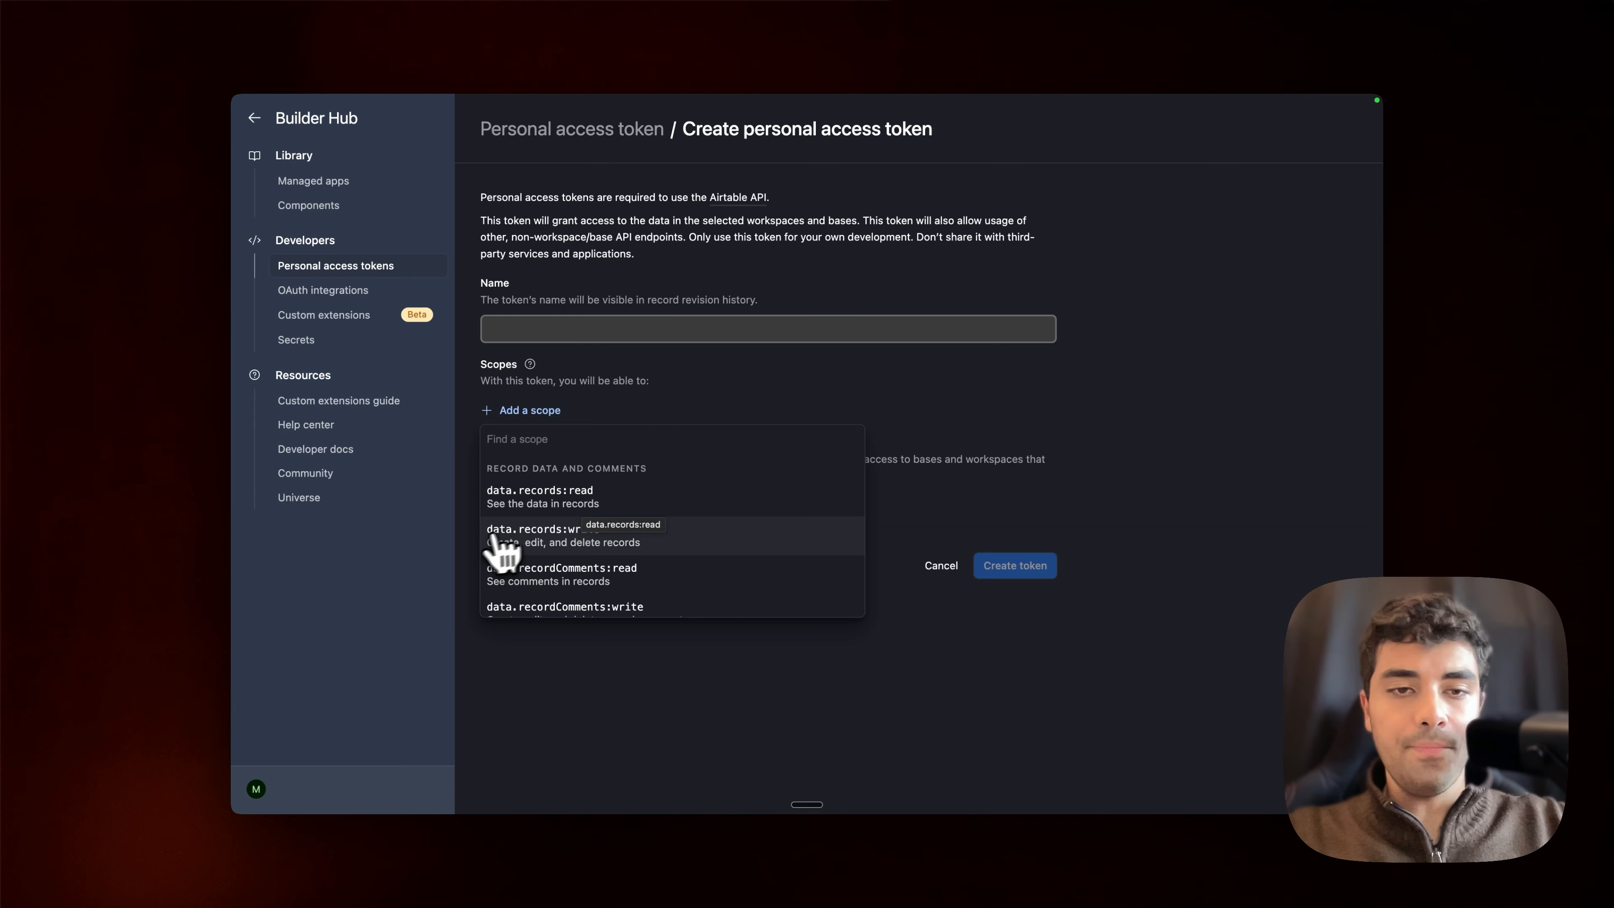
pyautogui.scroll(-5, 660, 553)
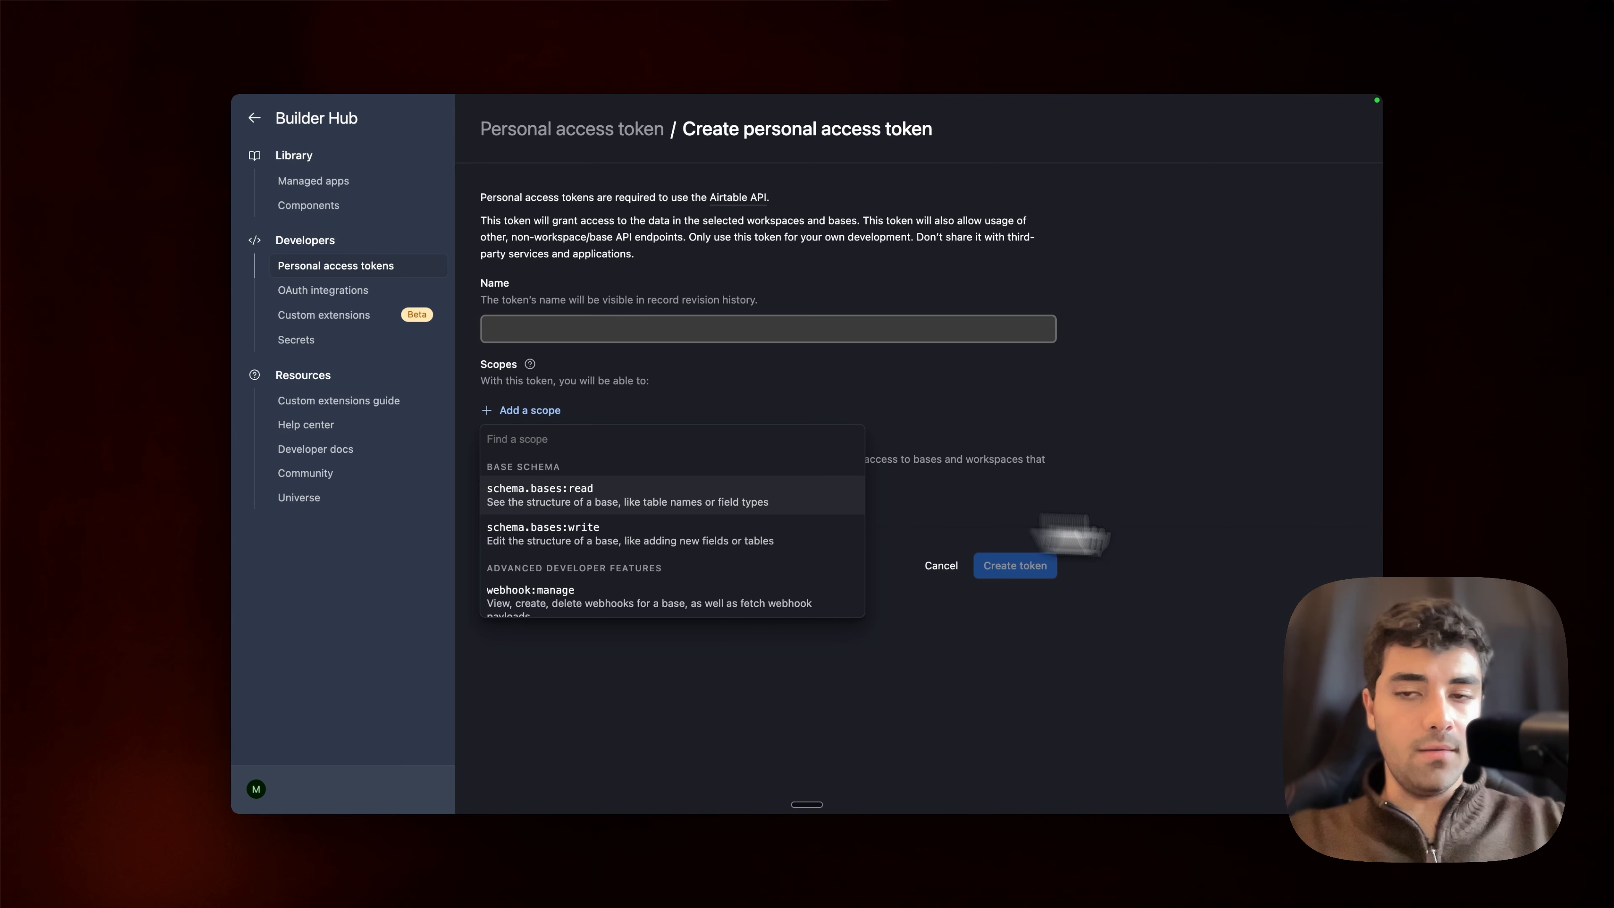
pyautogui.scroll(5, 857, 576)
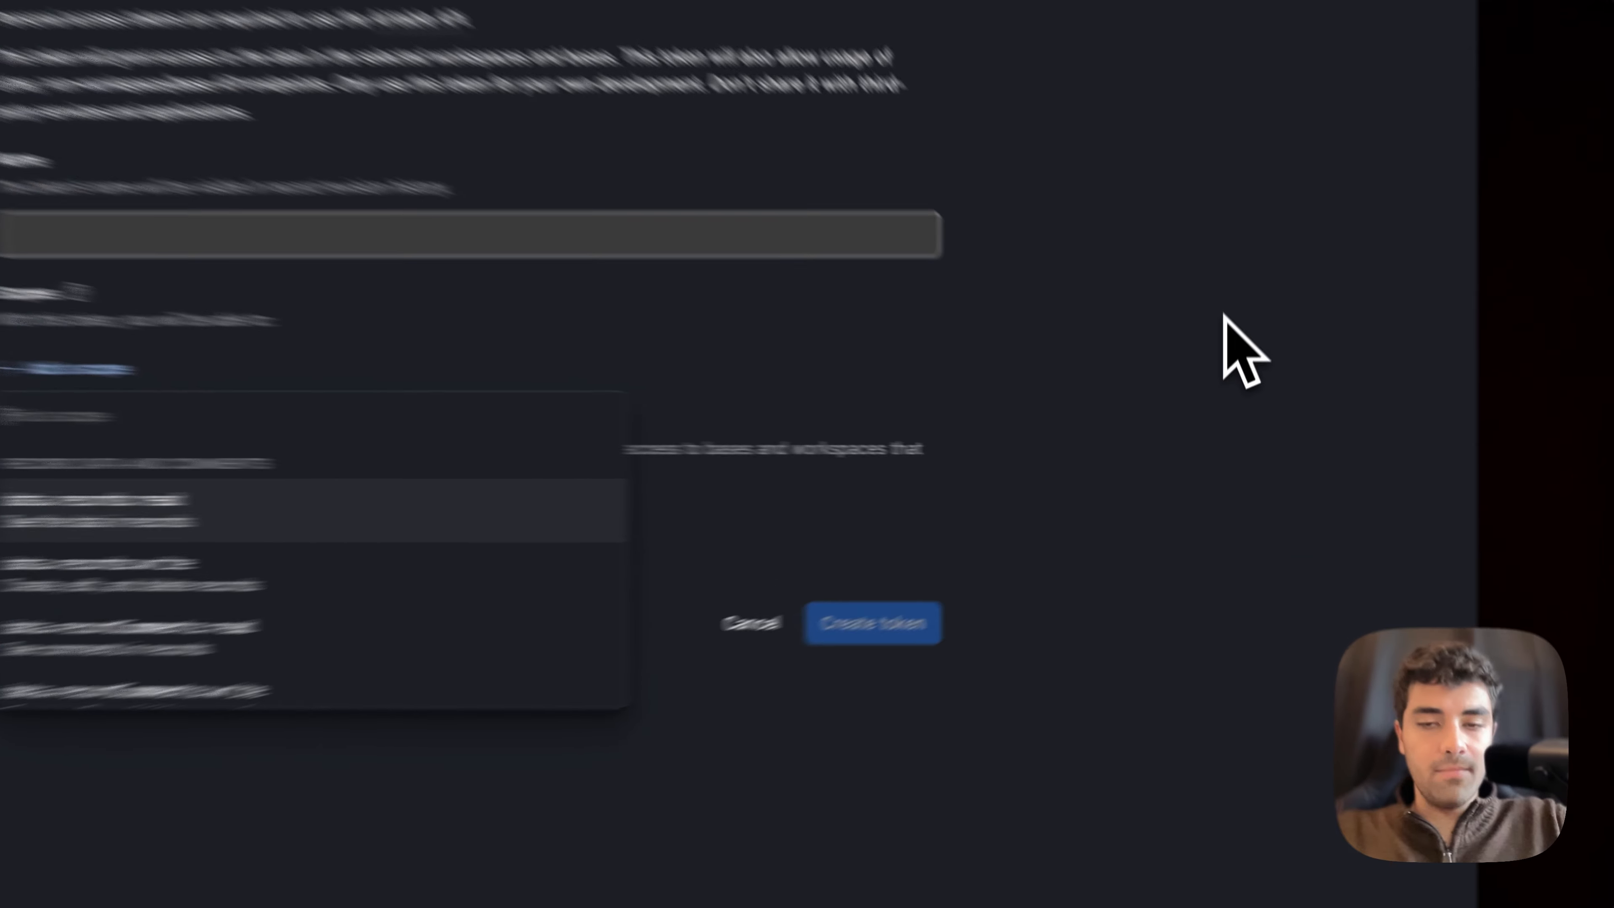
pyautogui.click(1229, 379)
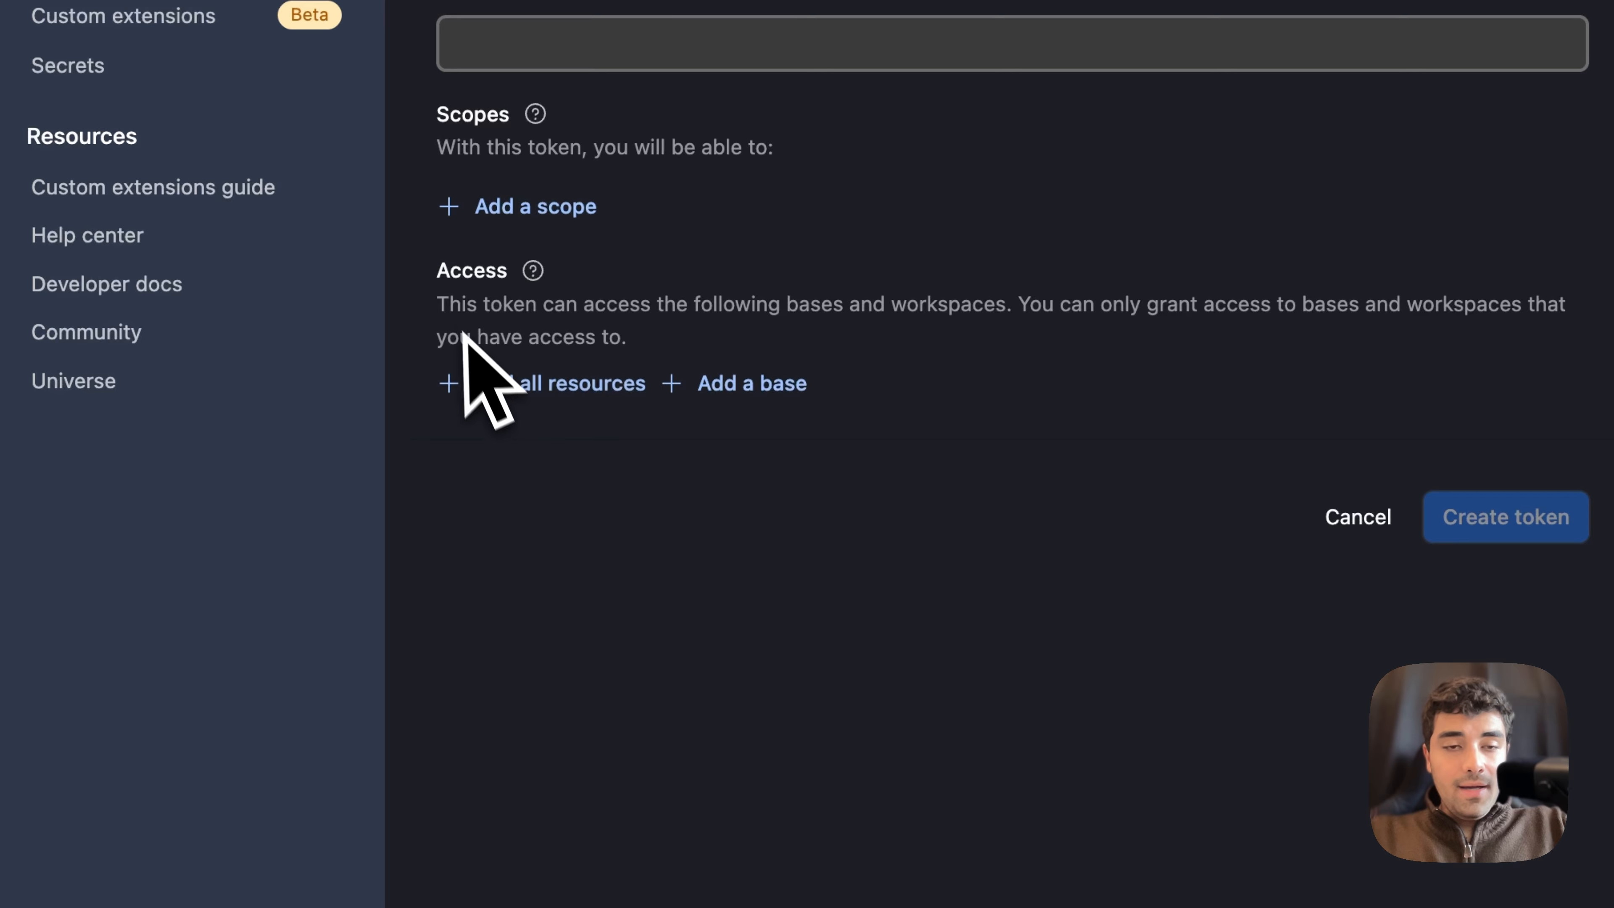
# Step: Review the token's access choices for a single base and all resources, and cancel the token creation
pyautogui.click(710, 399)
pyautogui.click(613, 595)
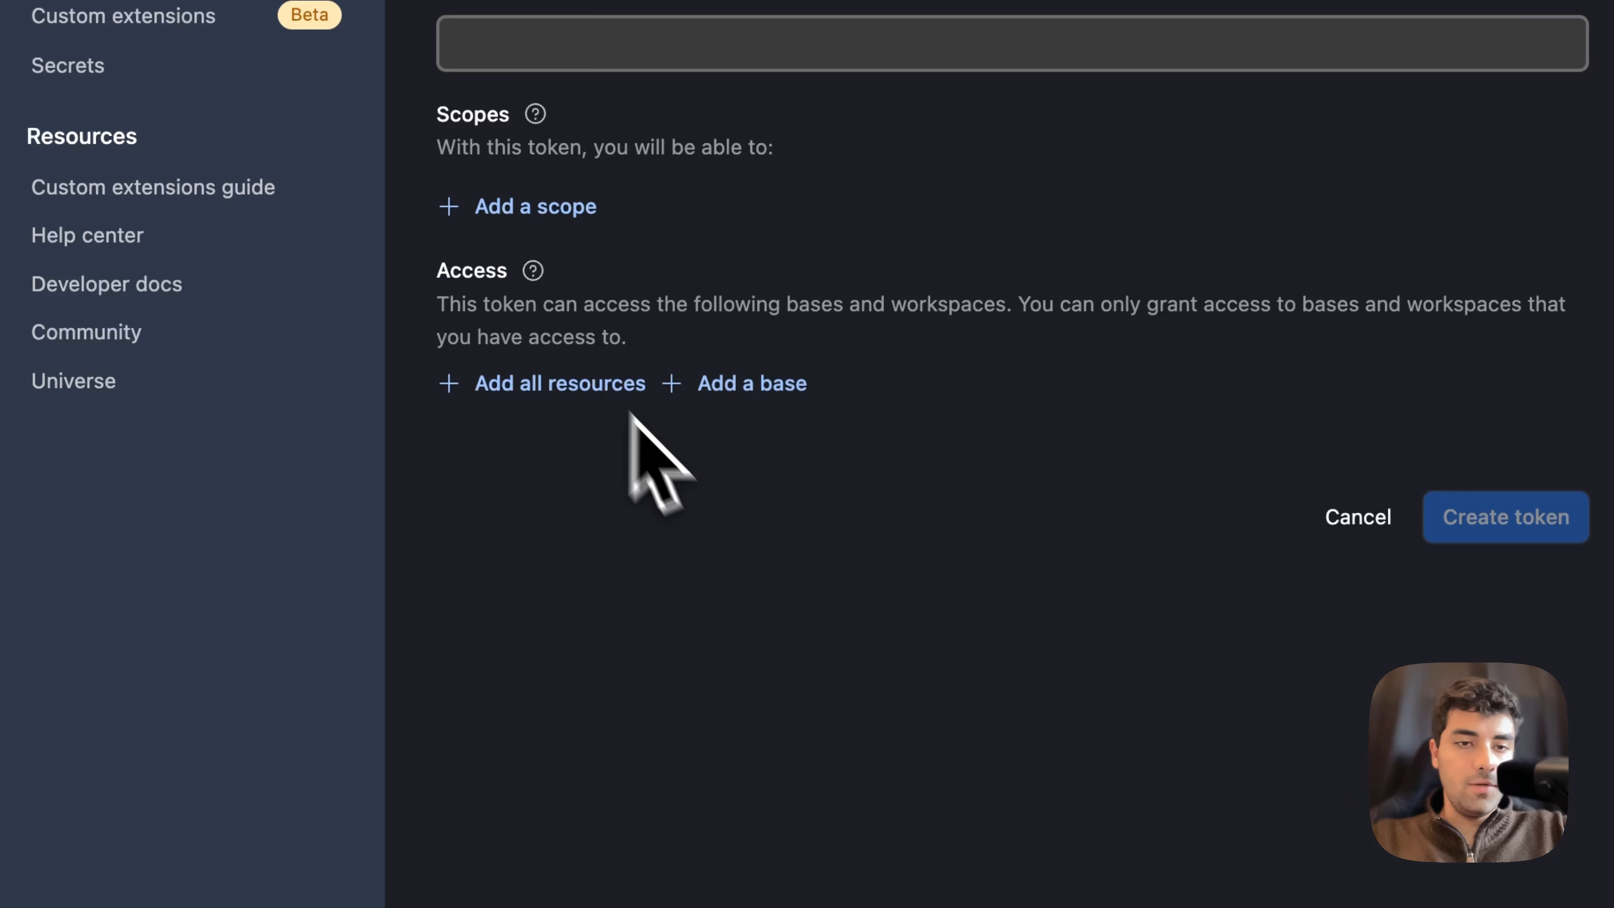
pyautogui.click(551, 384)
pyautogui.click(1358, 516)
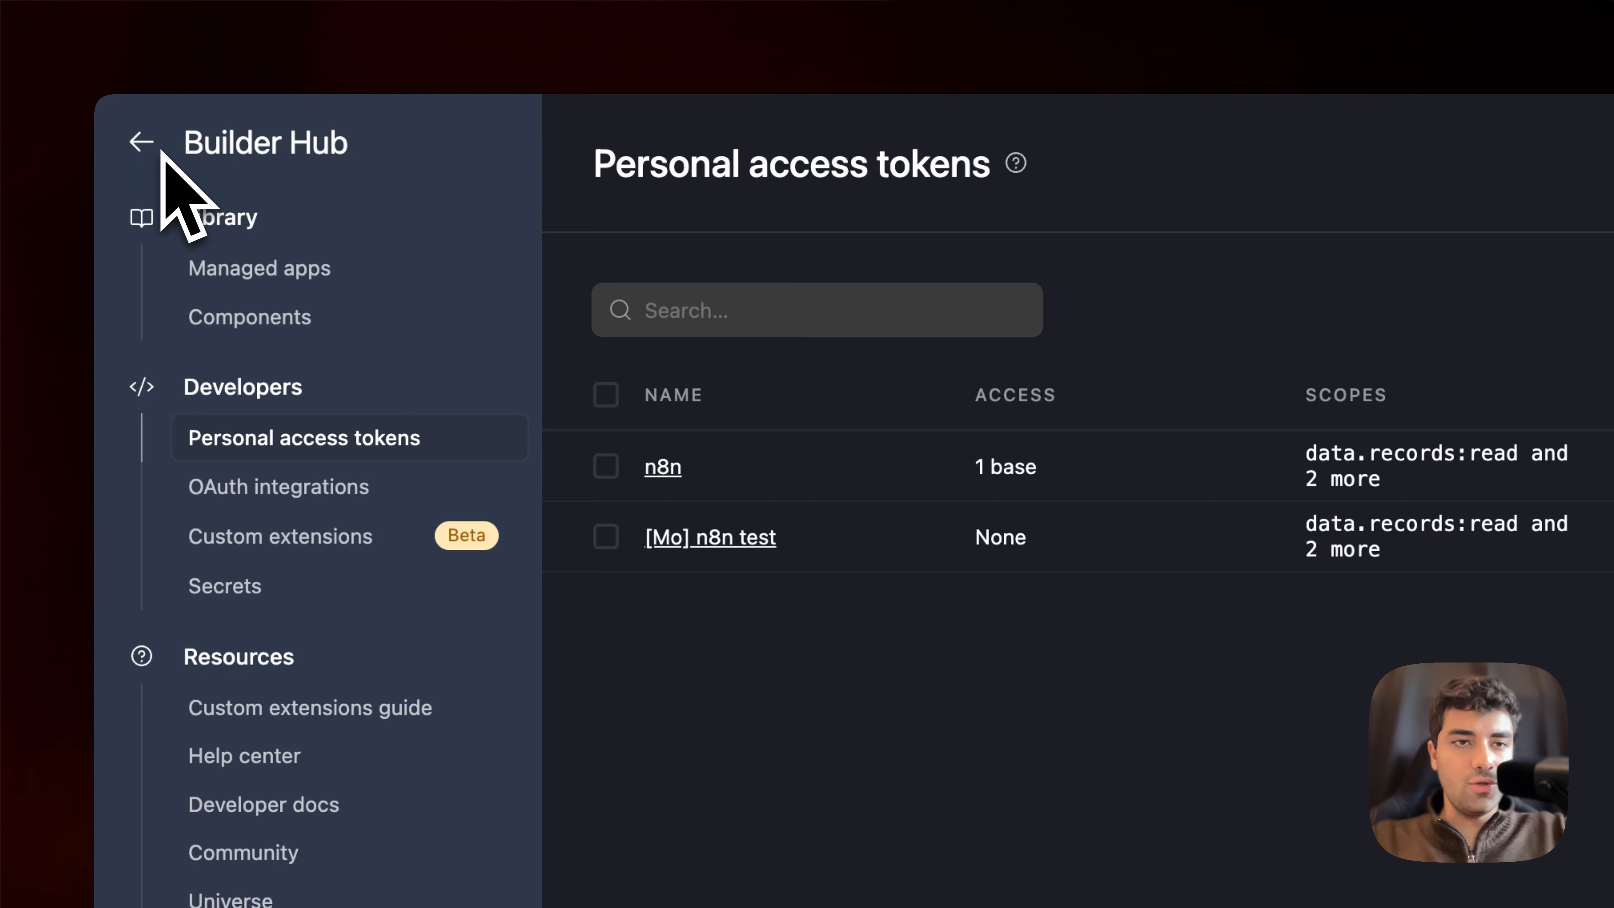
# Step: Switch to the Airtable workspace, build a blank app on your own, and dismiss the paid-features offer to view its grid
pyautogui.click(212, 533)
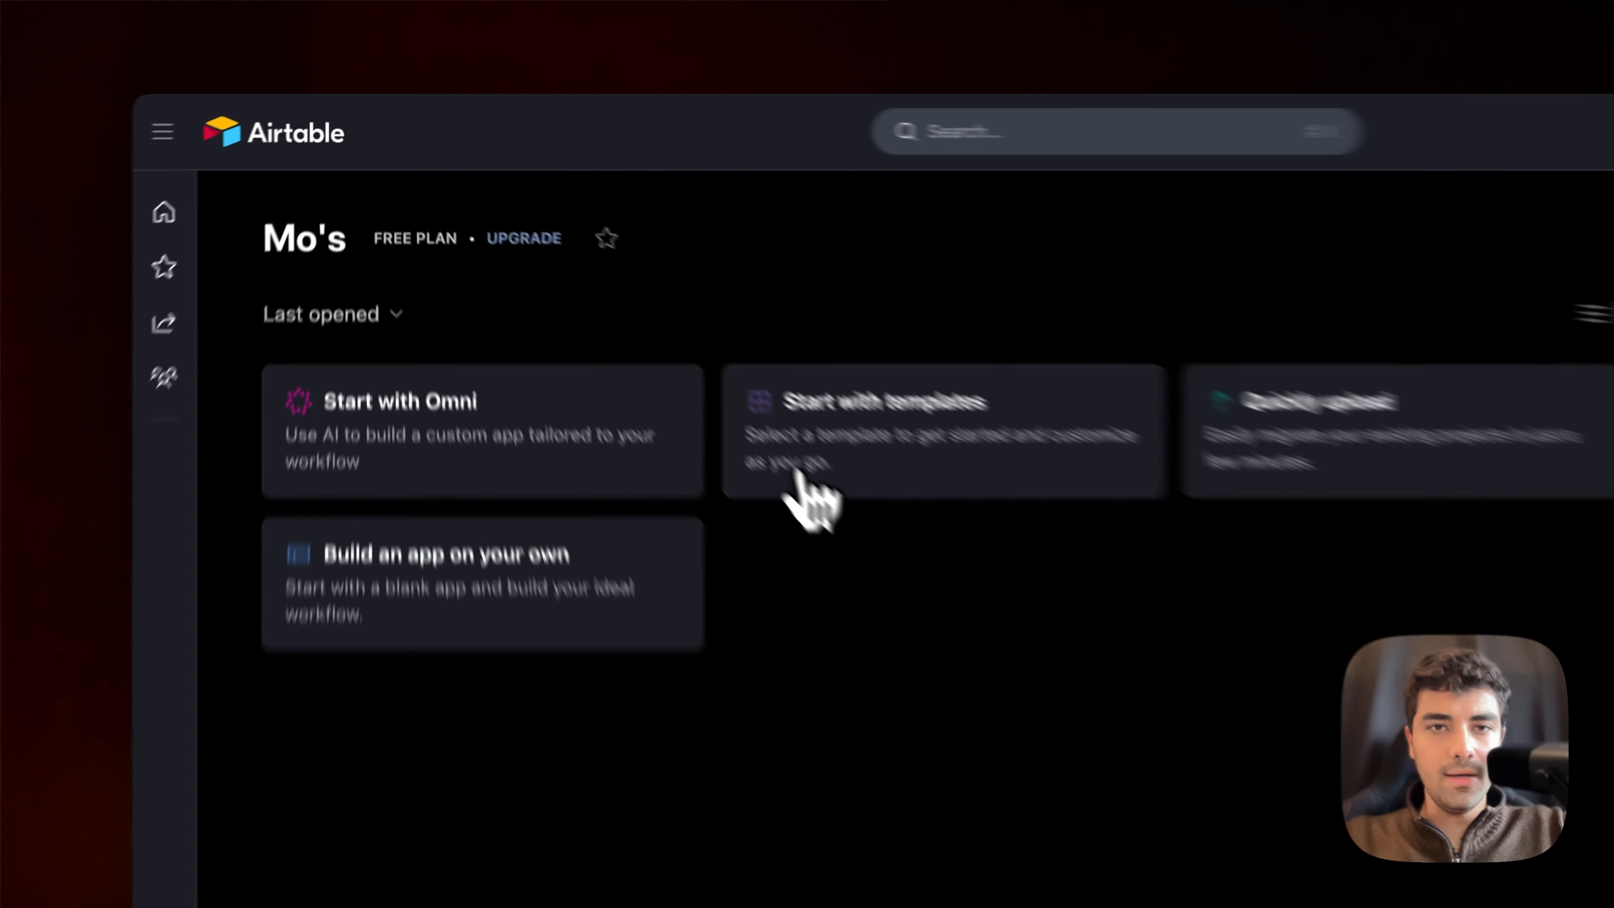
pyautogui.click(594, 321)
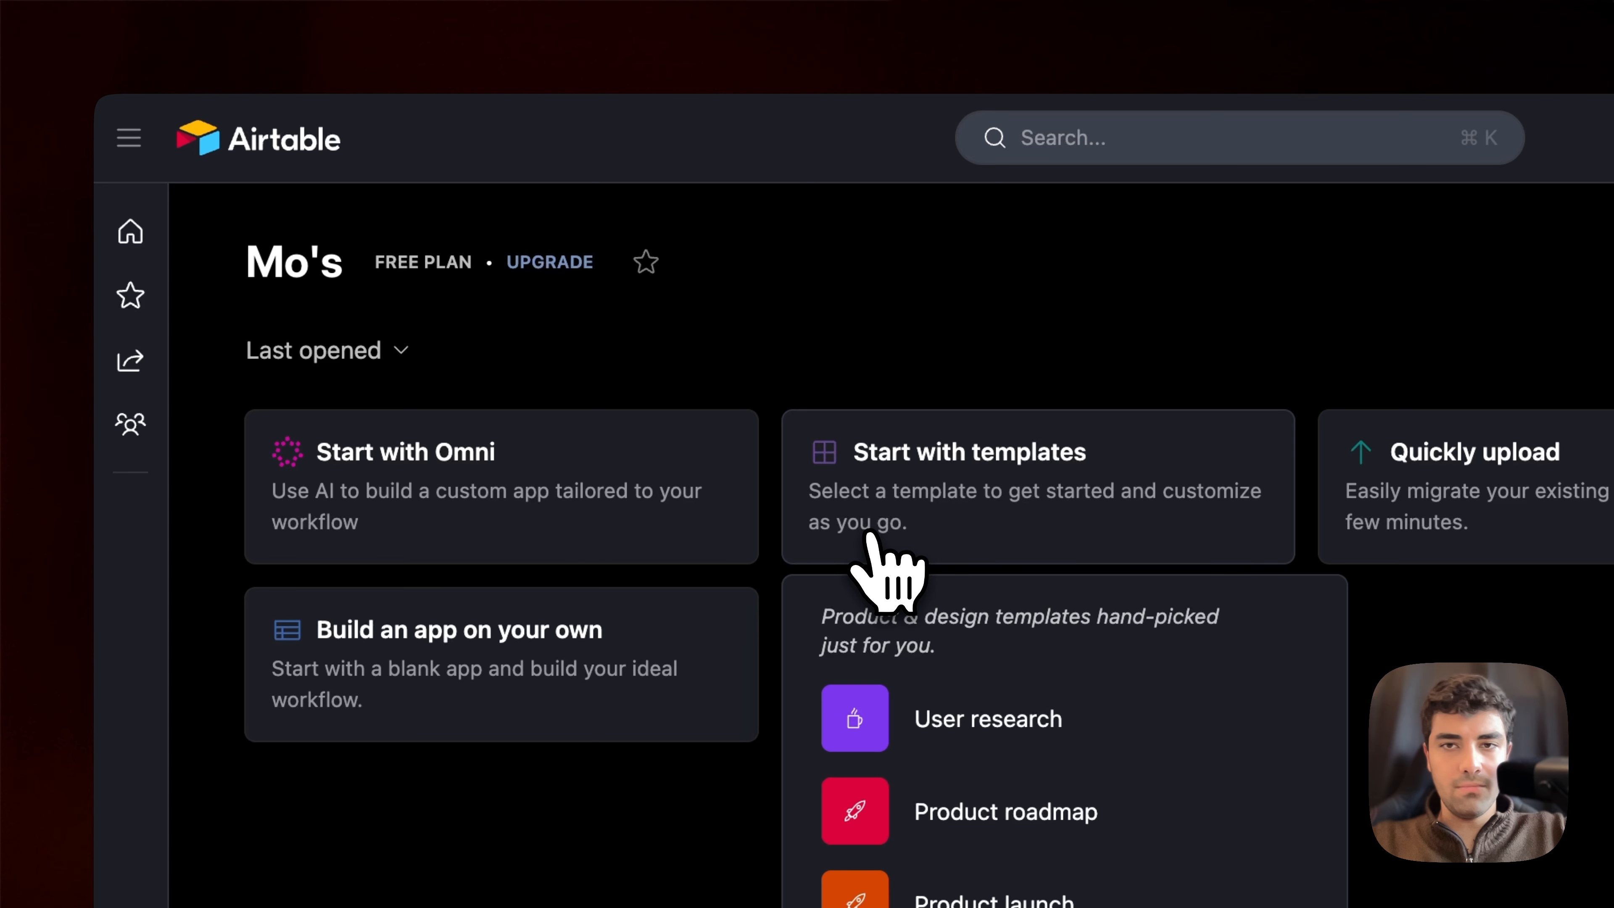
pyautogui.click(731, 627)
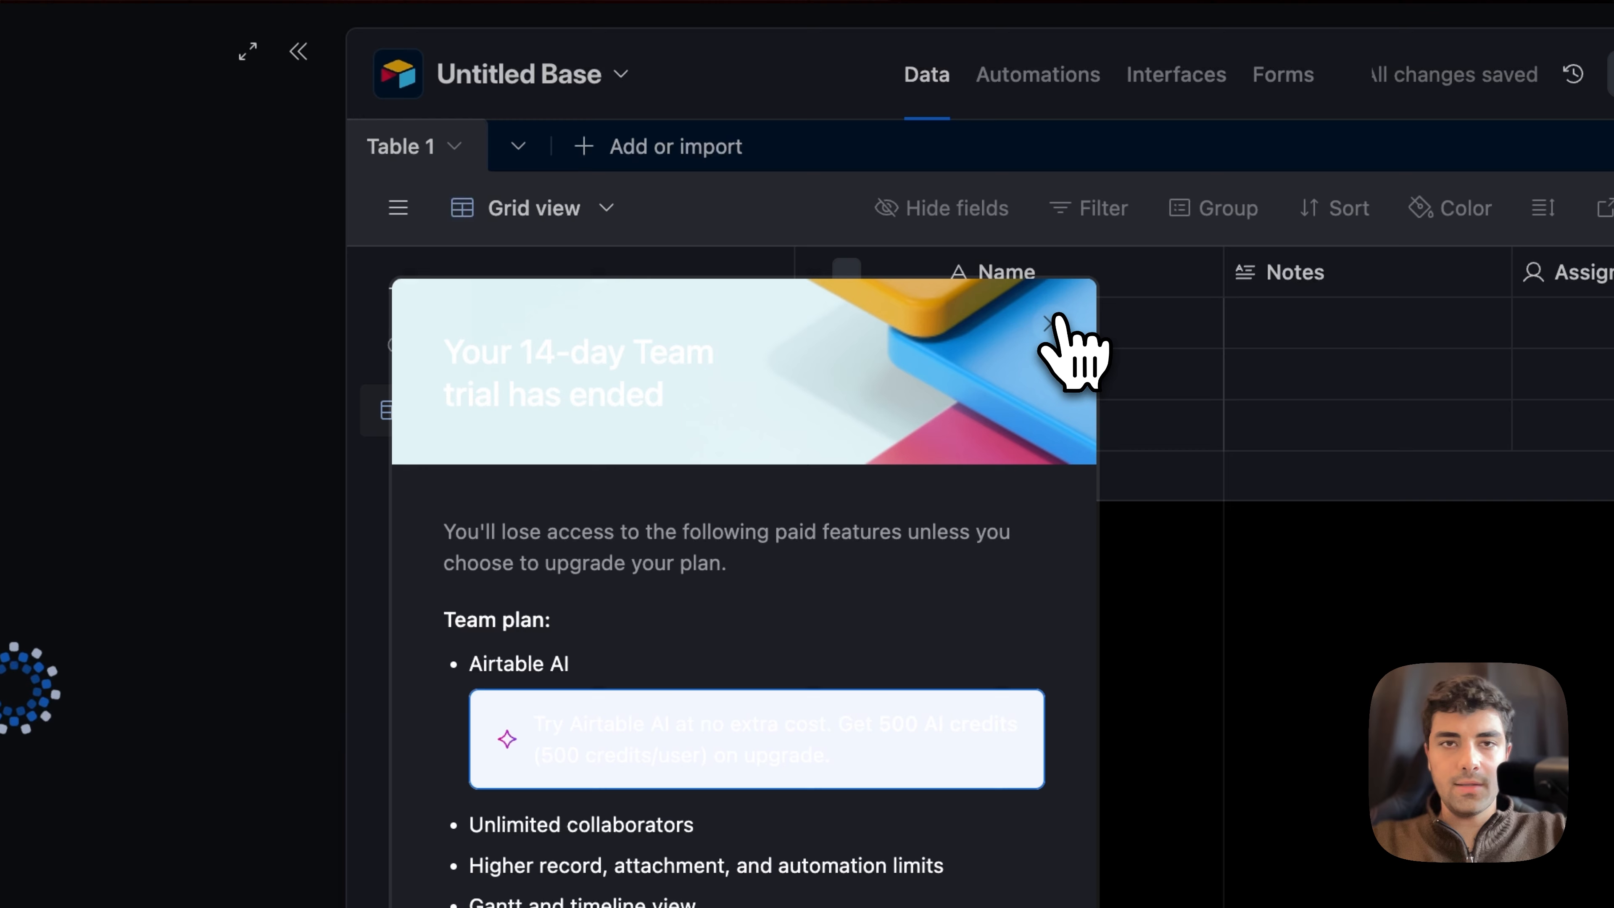
pyautogui.click(1000, 134)
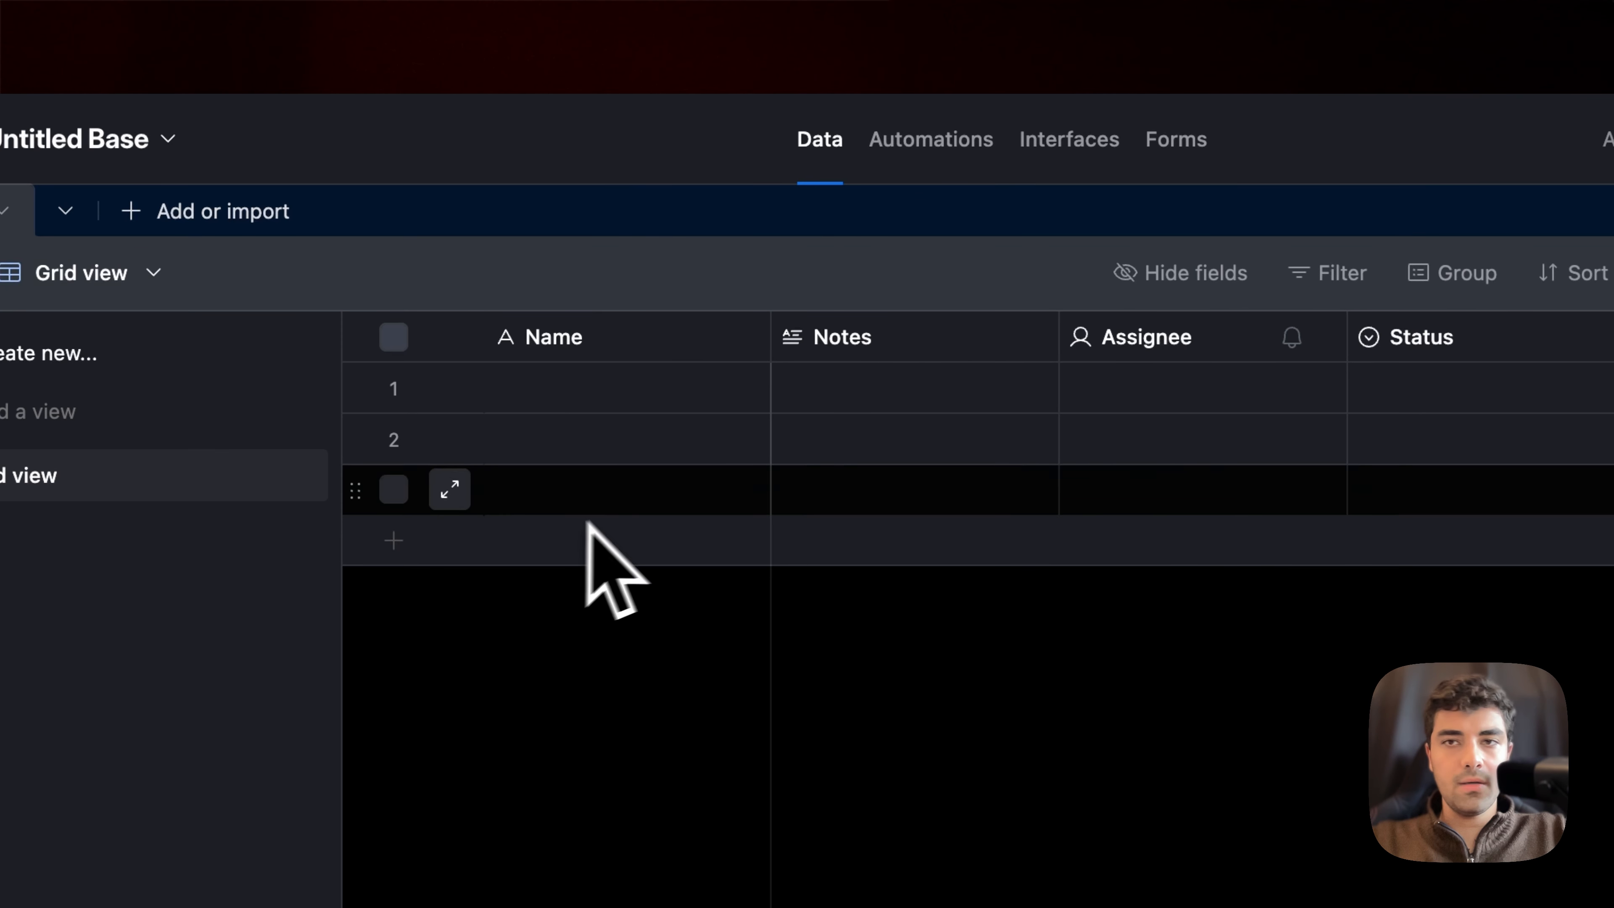
pyautogui.hscroll(5, 1267, 452)
pyautogui.hscroll(-5, 1275, 445)
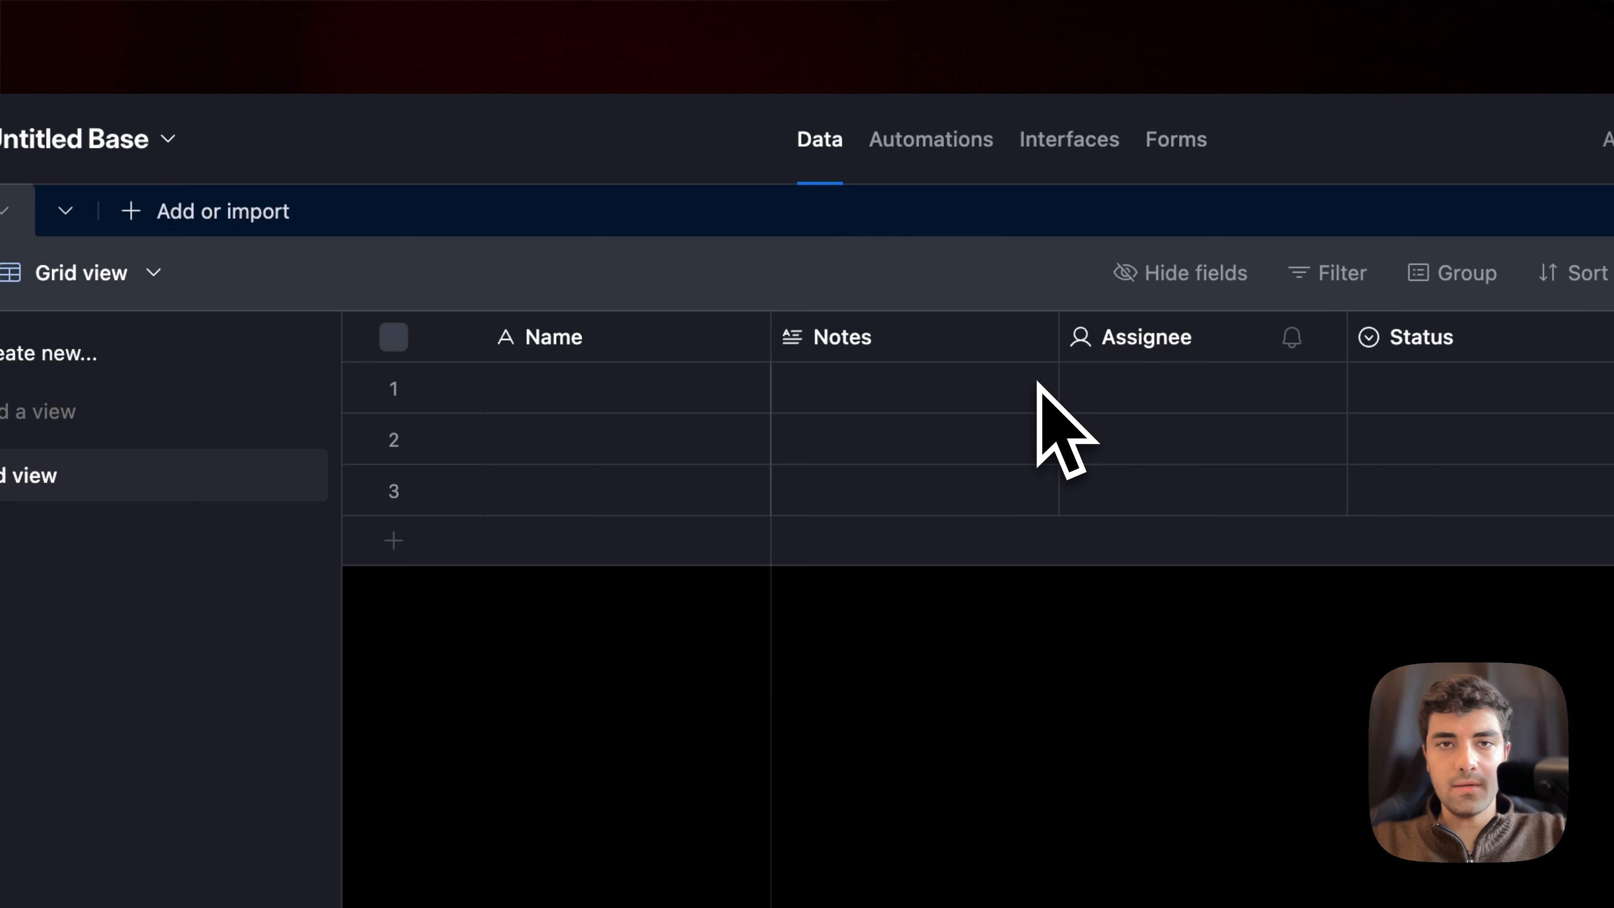
# Step: Rename the table's primary Name field to Transcript, keeping it as single line text
pyautogui.rightClick(629, 337)
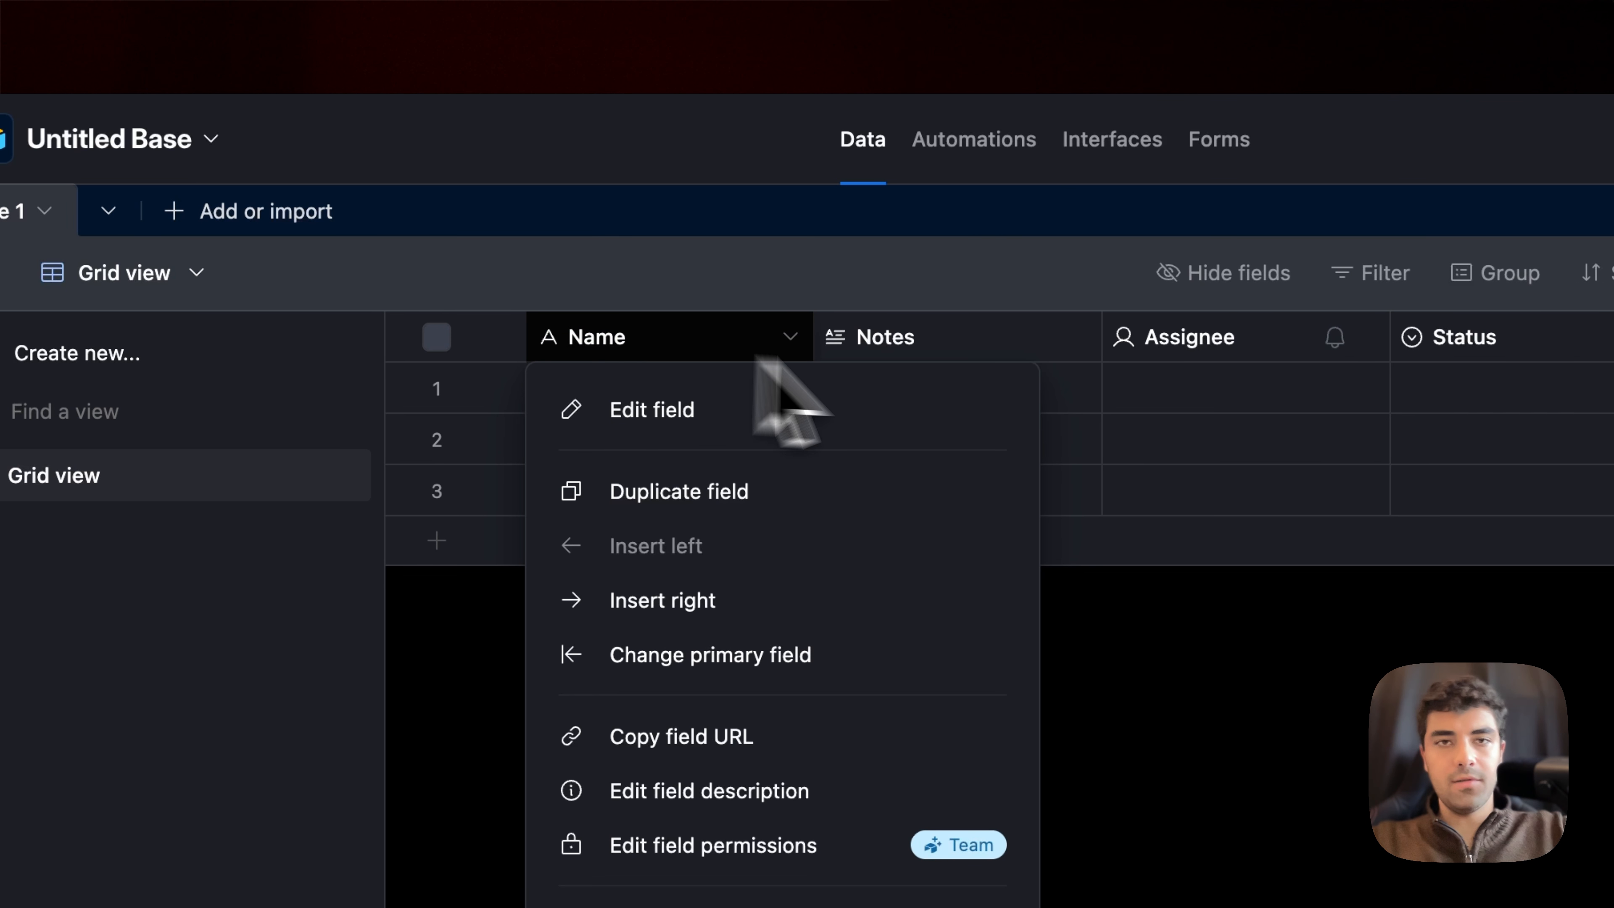
pyautogui.click(944, 346)
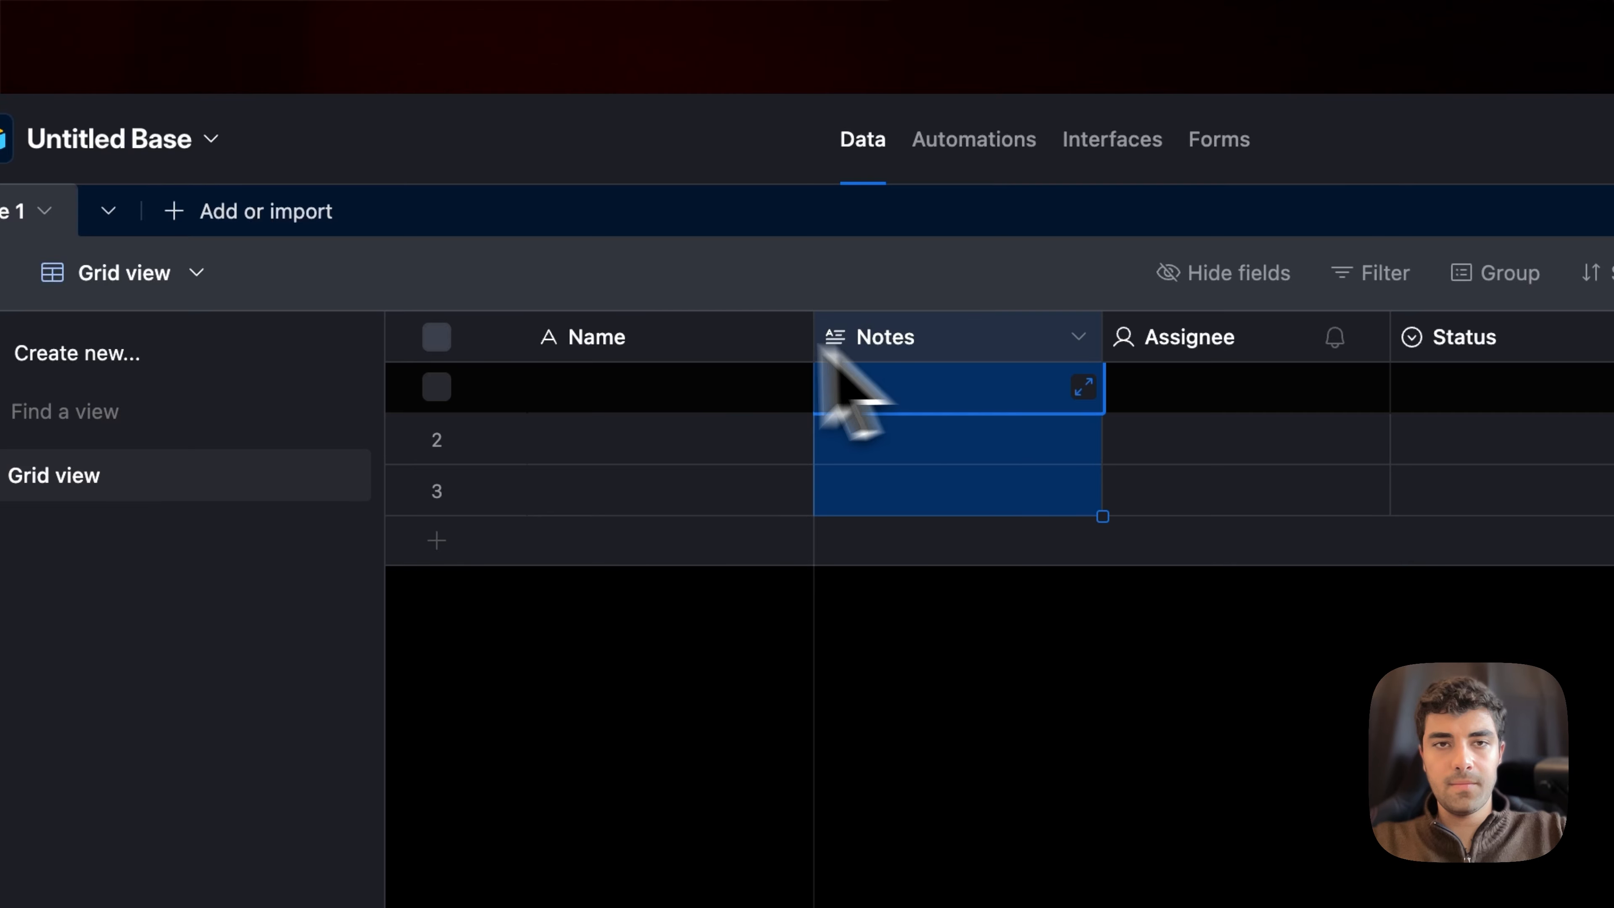
pyautogui.click(702, 342)
pyautogui.click(702, 342)
pyautogui.click(702, 342)
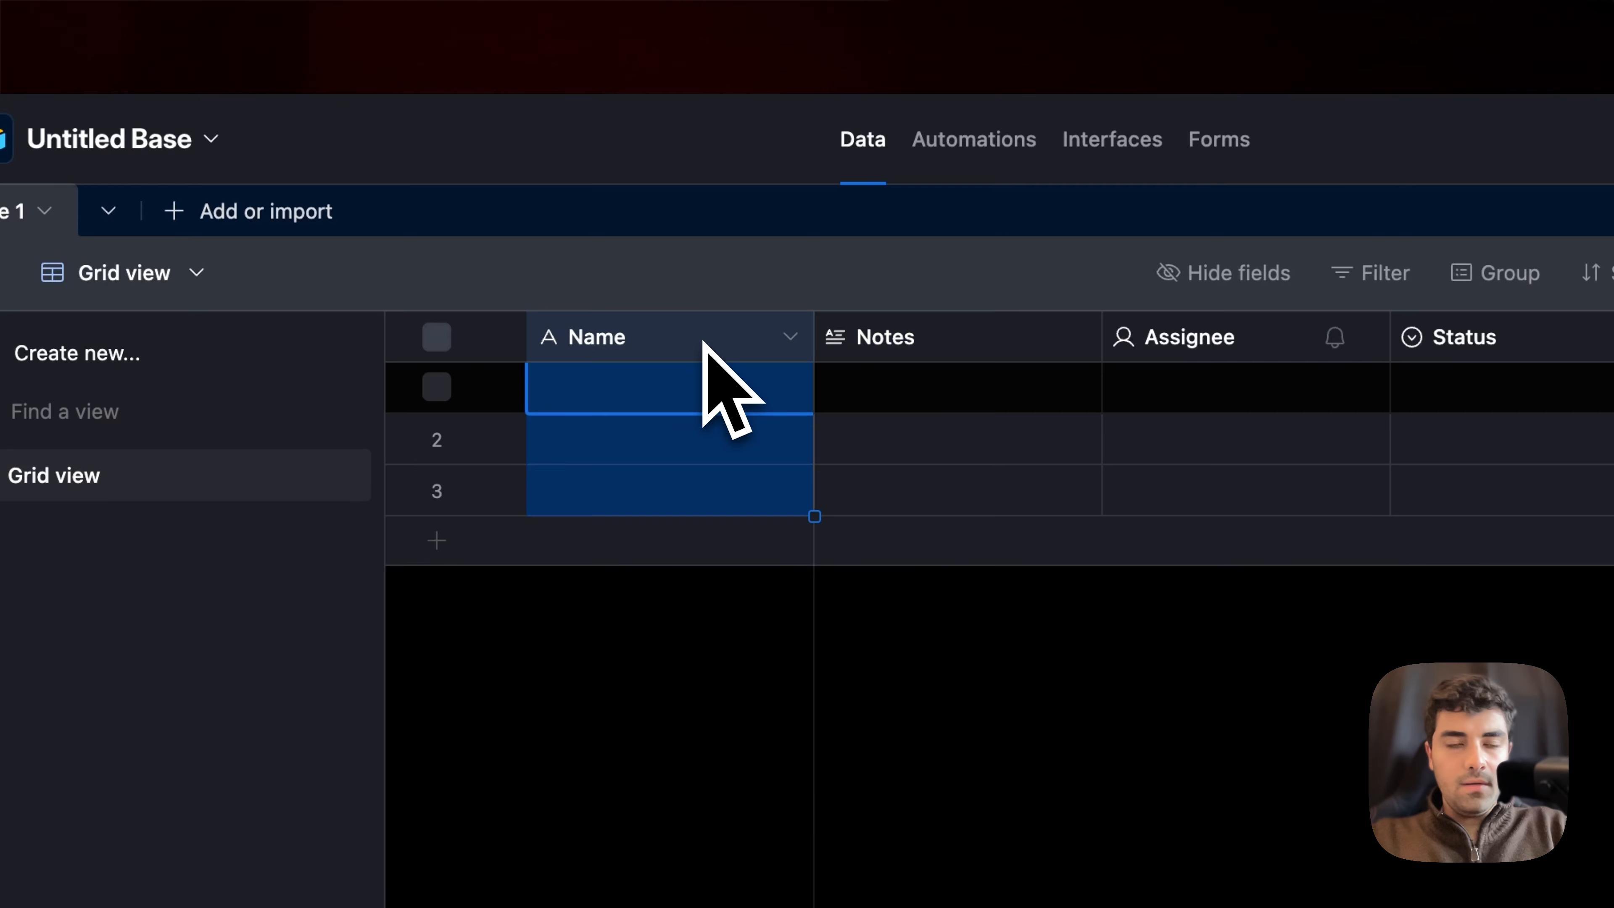
pyautogui.doubleClick(703, 344)
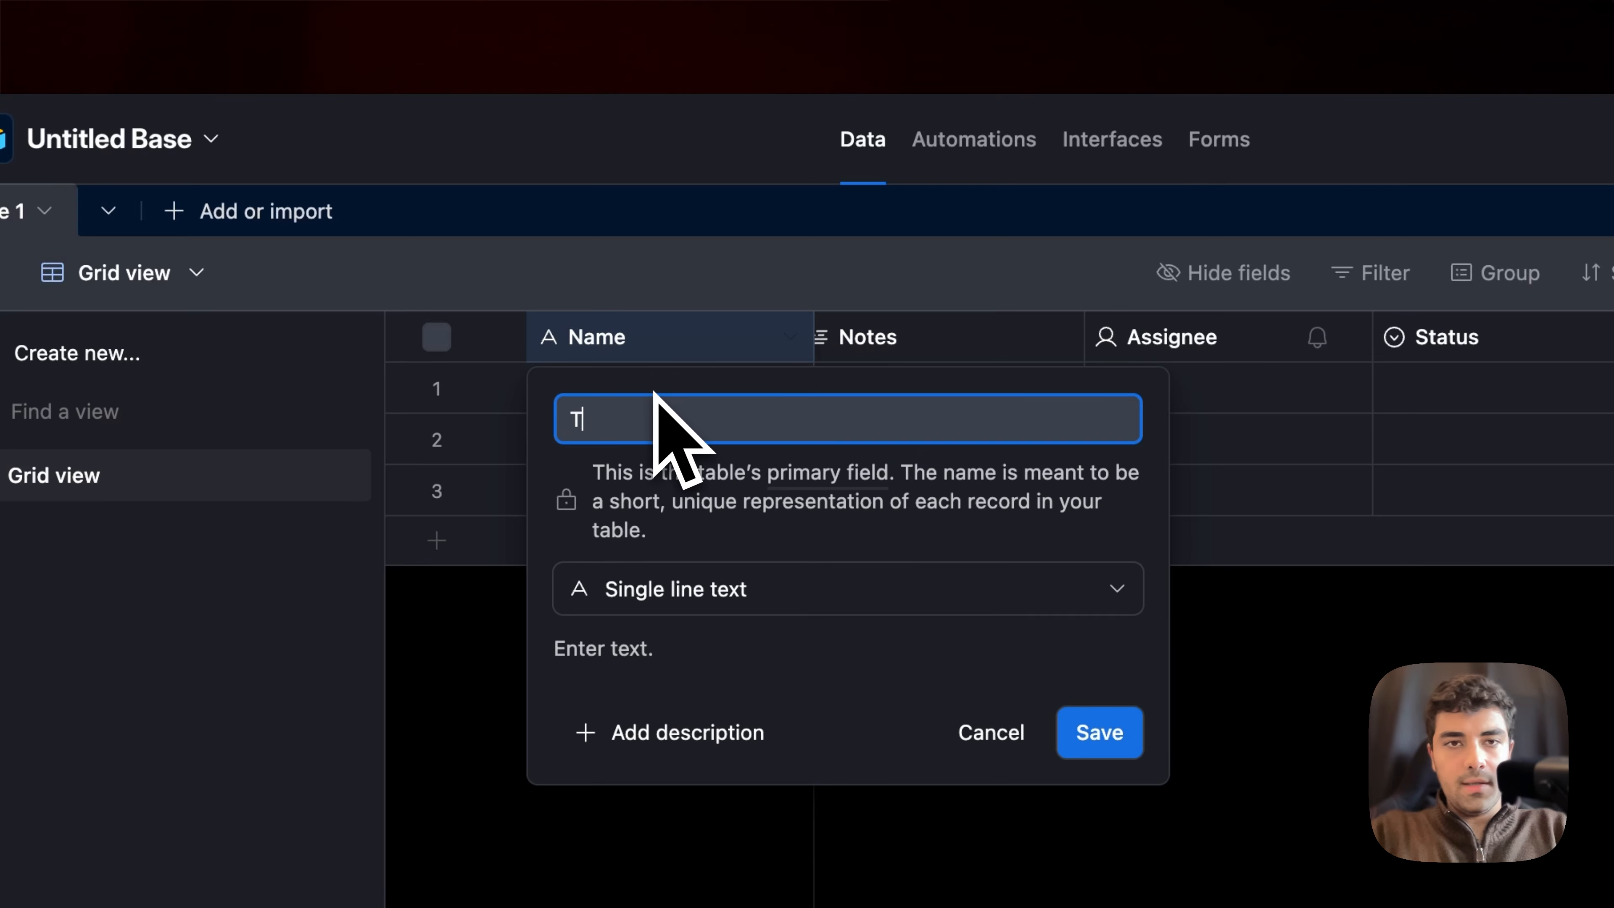
pyautogui.write('Transcrip')
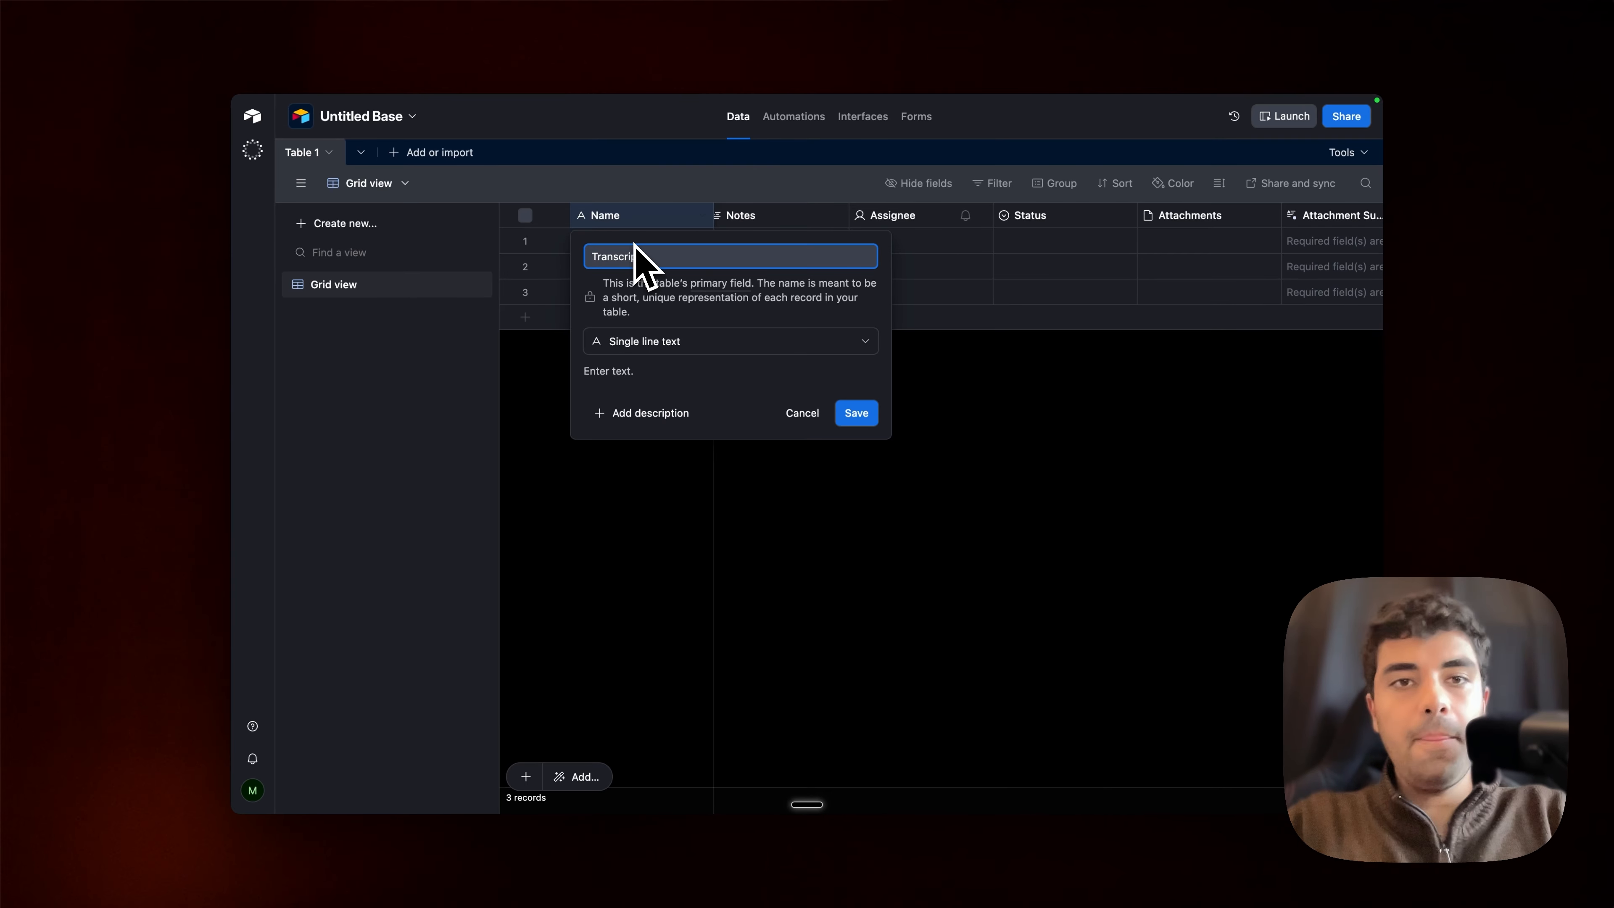
pyautogui.write('t')
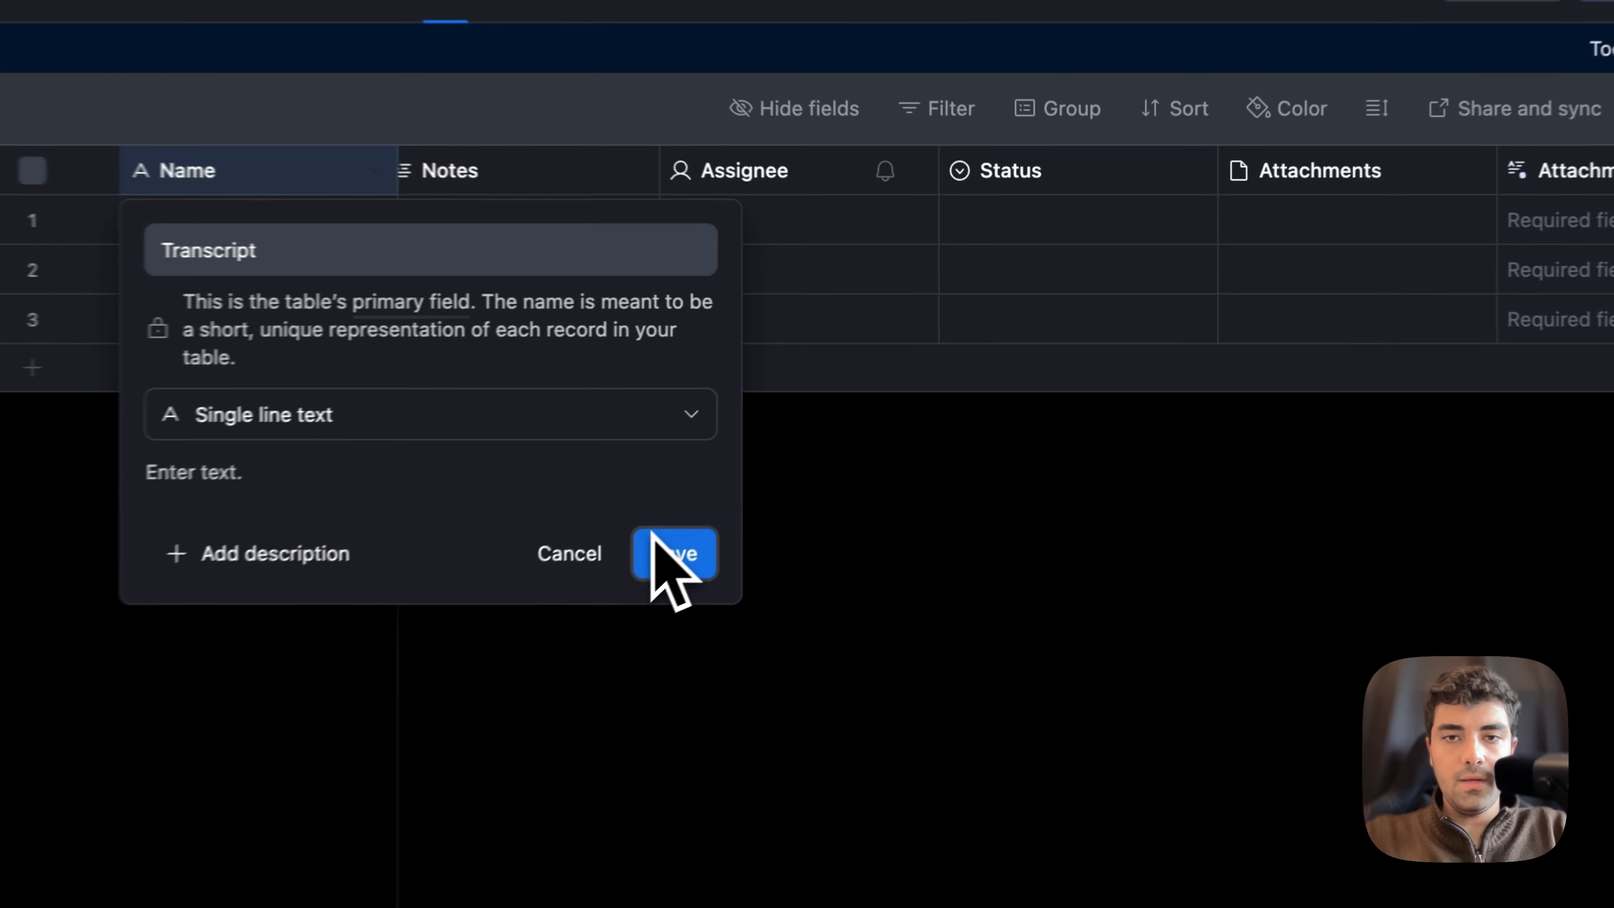
pyautogui.click(856, 412)
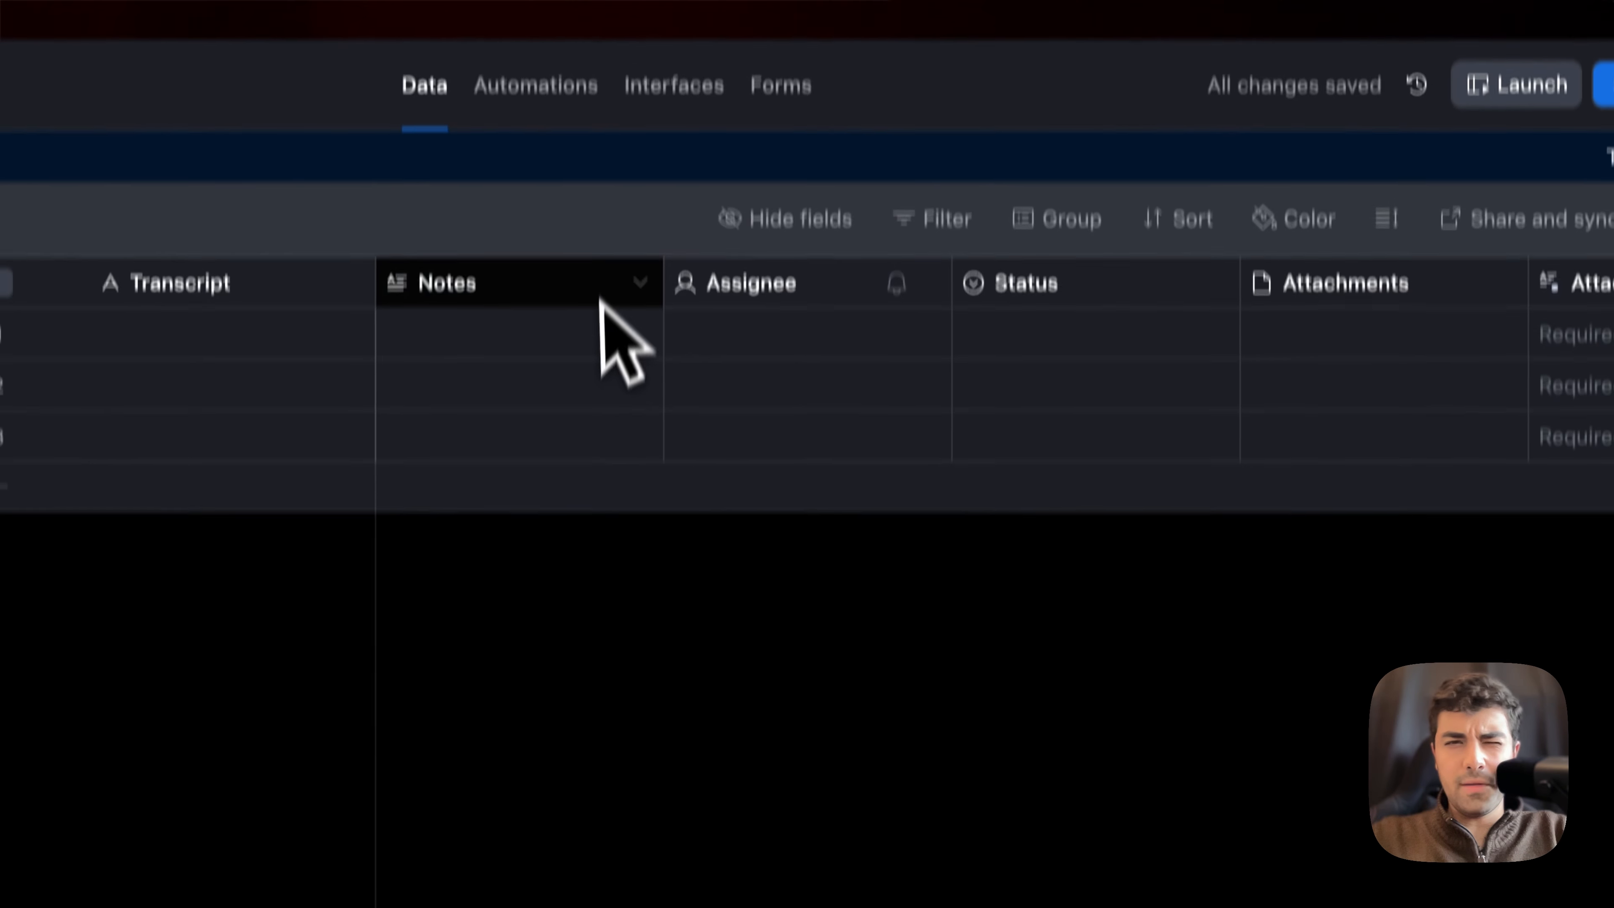
# Step: Delete the Assignee, Status, Attachments and Attachment Summary fields from the table
pyautogui.click(604, 167)
pyautogui.click(839, 167)
pyautogui.keyDown('shift'); pyautogui.click(1134, 291); pyautogui.keyUp('shift')
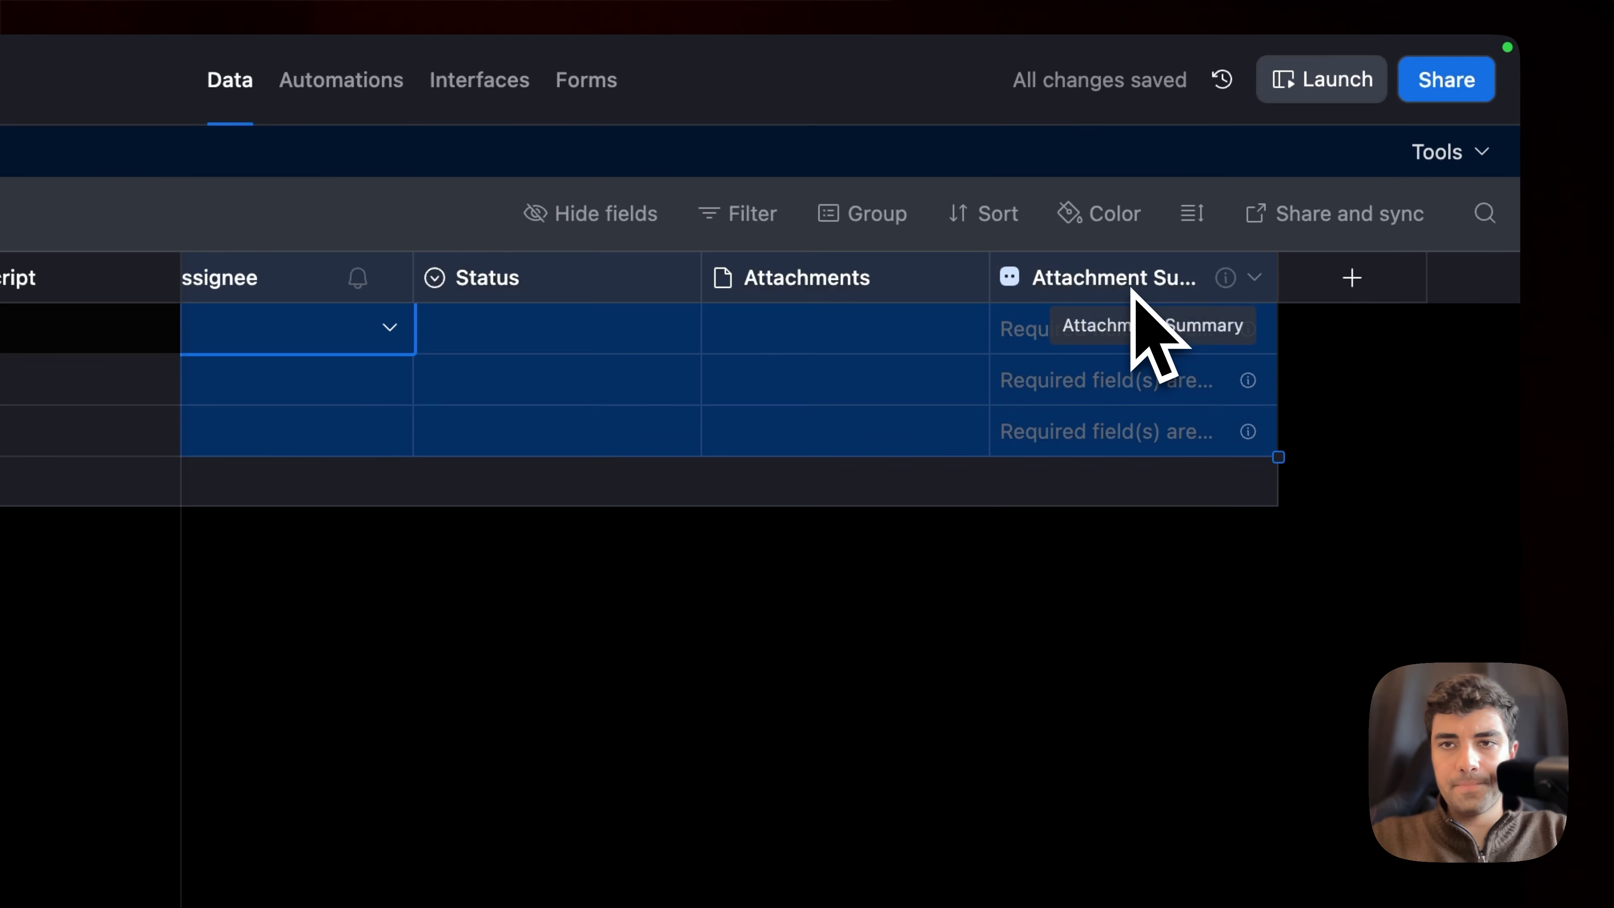
pyautogui.rightClick(1134, 289)
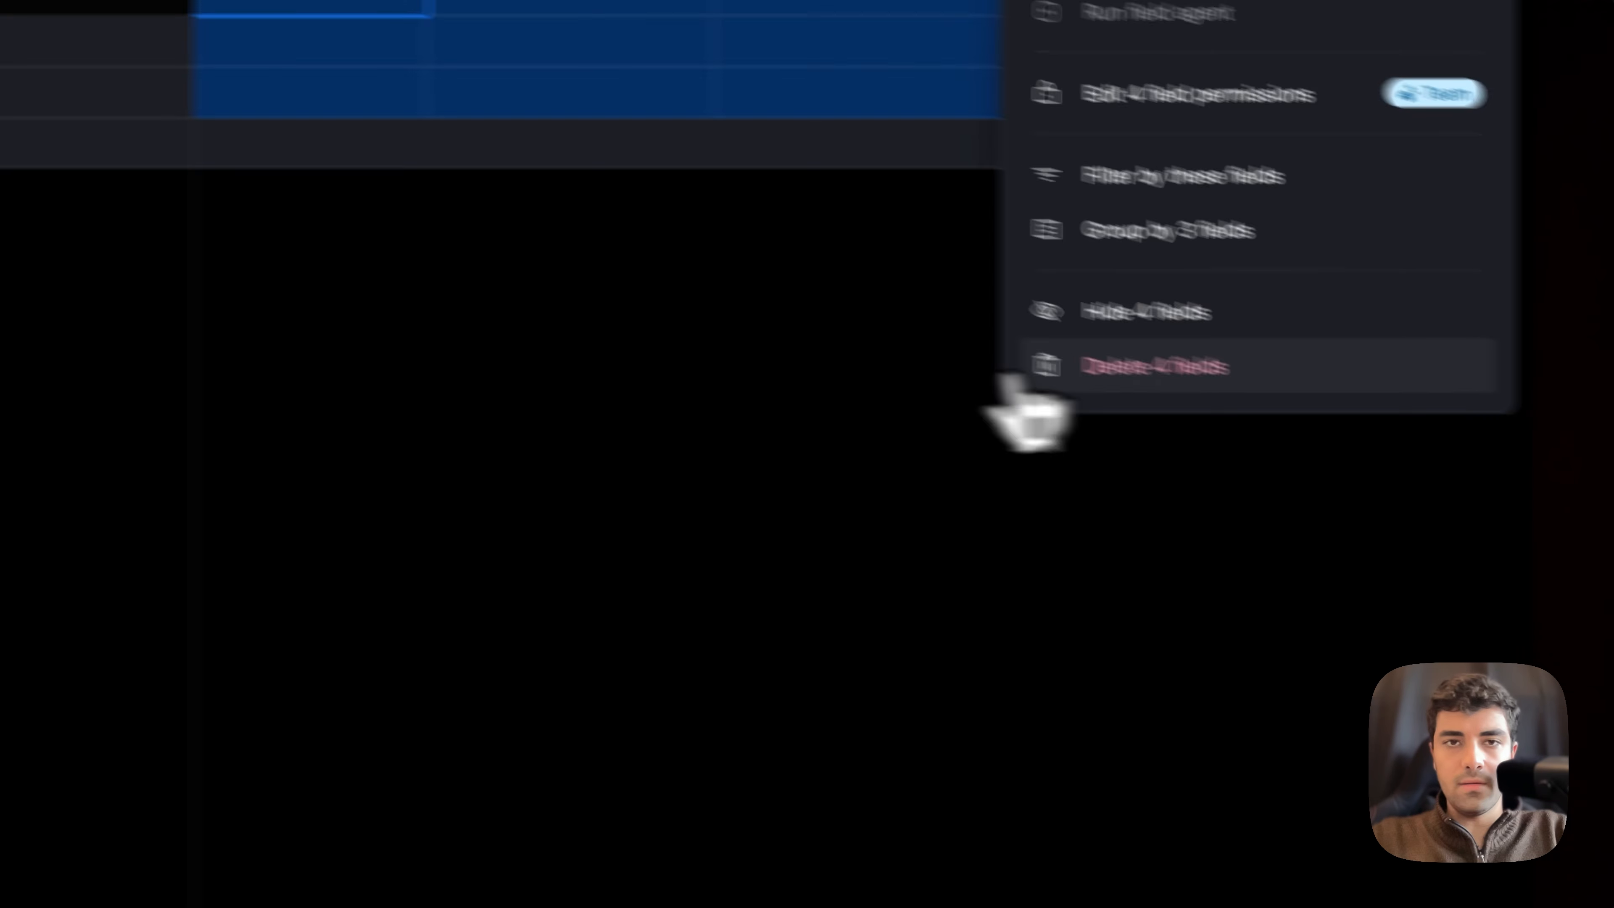
pyautogui.click(1030, 372)
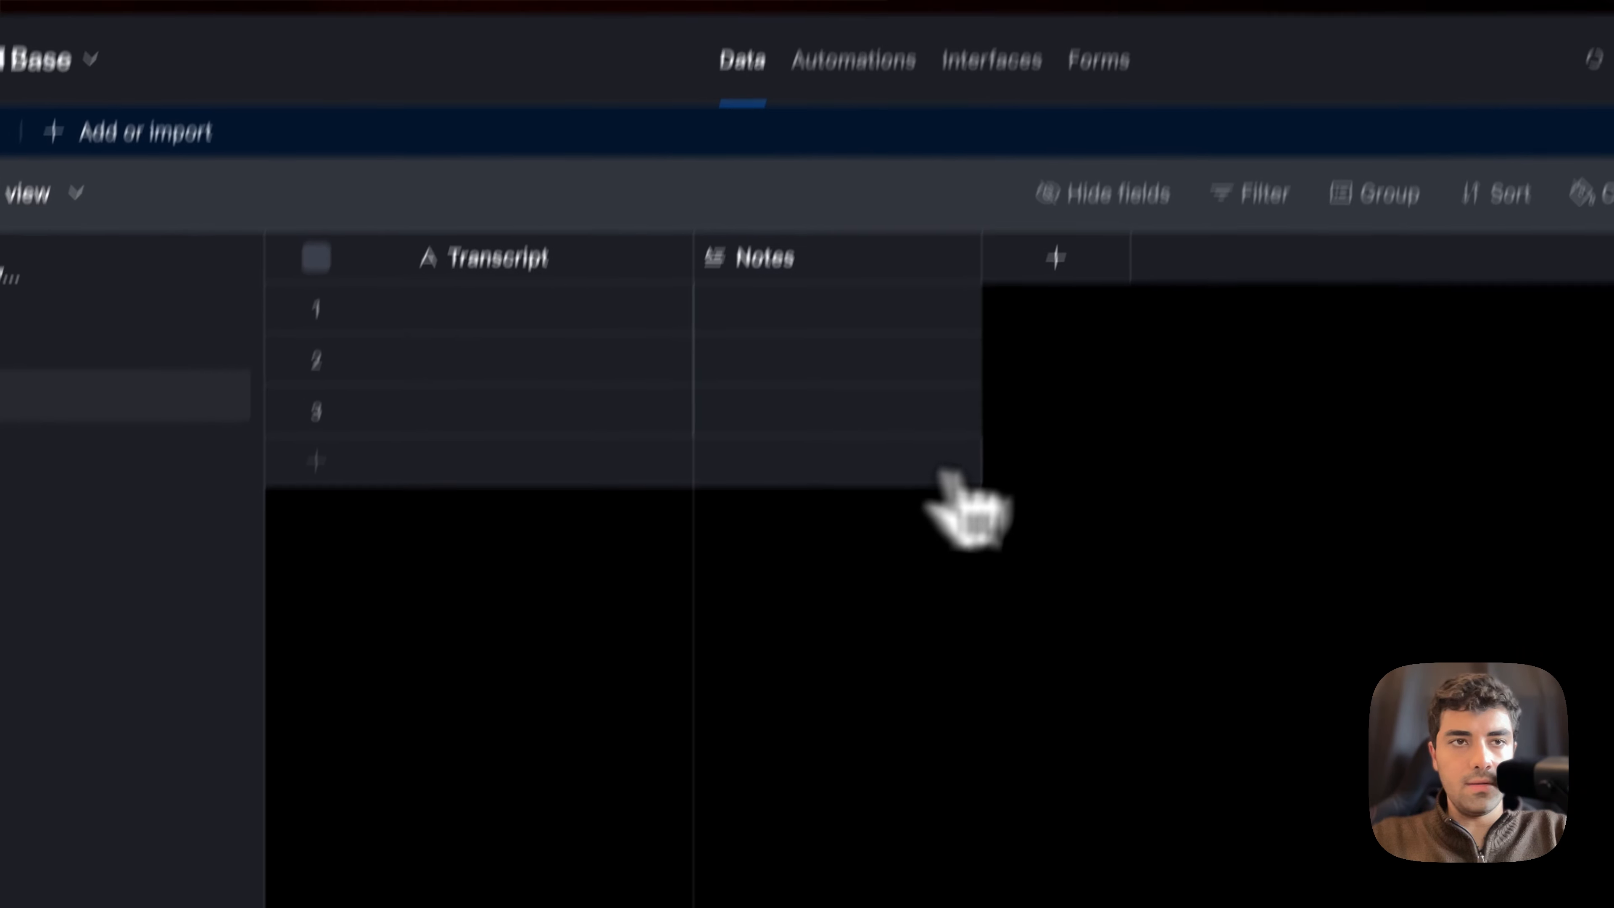
# Step: Rename the untitled base as Testing
pyautogui.click(180, 136)
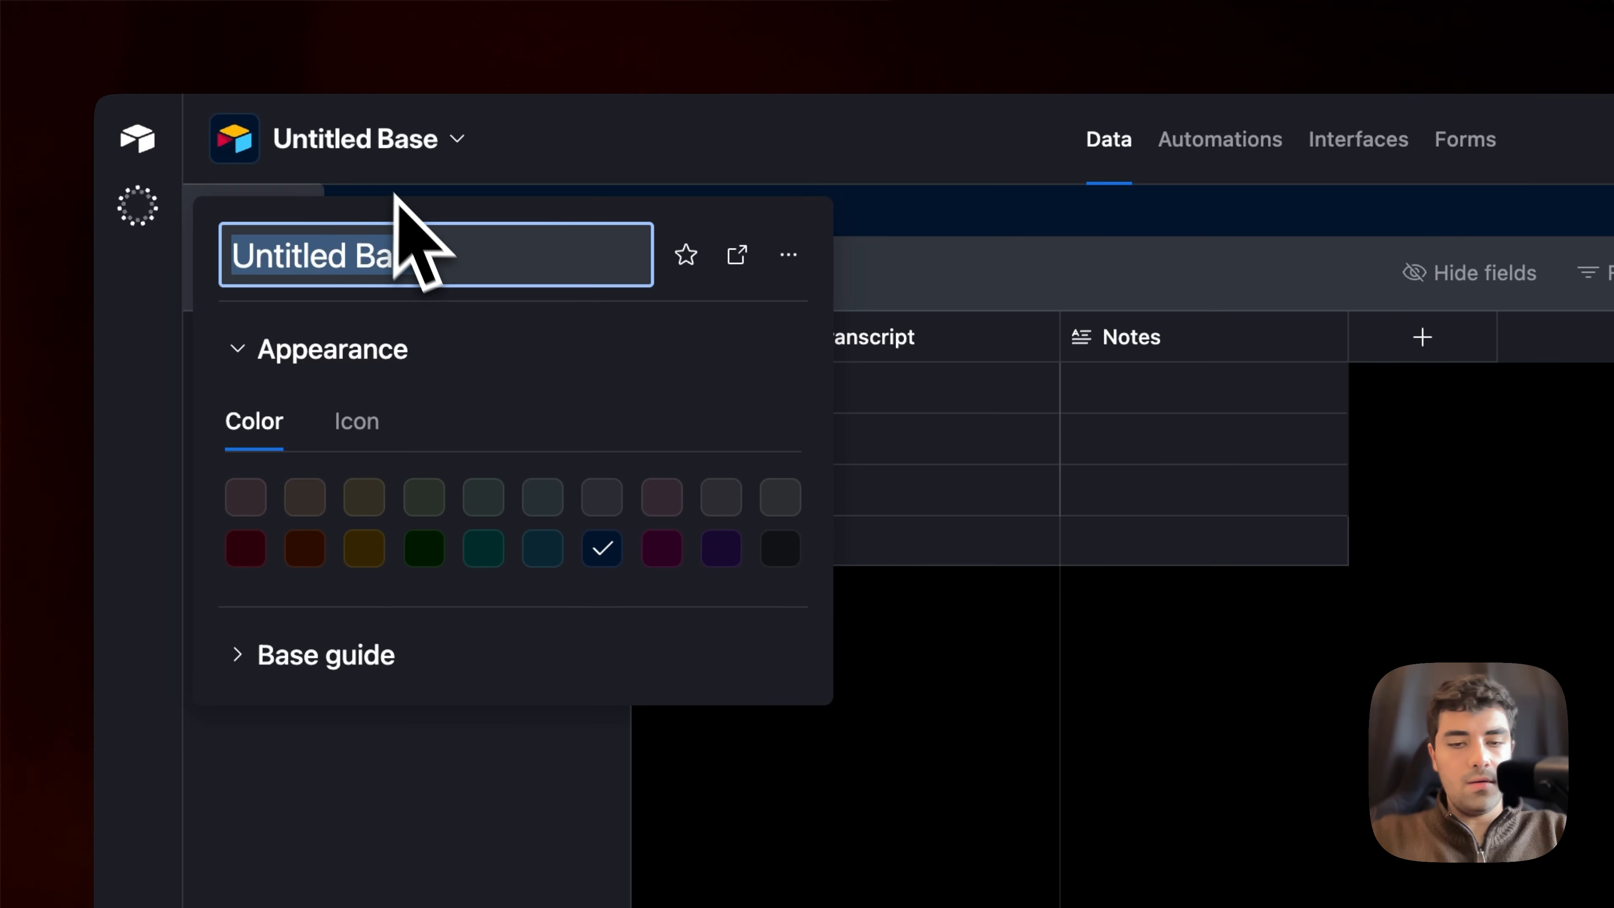
pyautogui.write('Te')
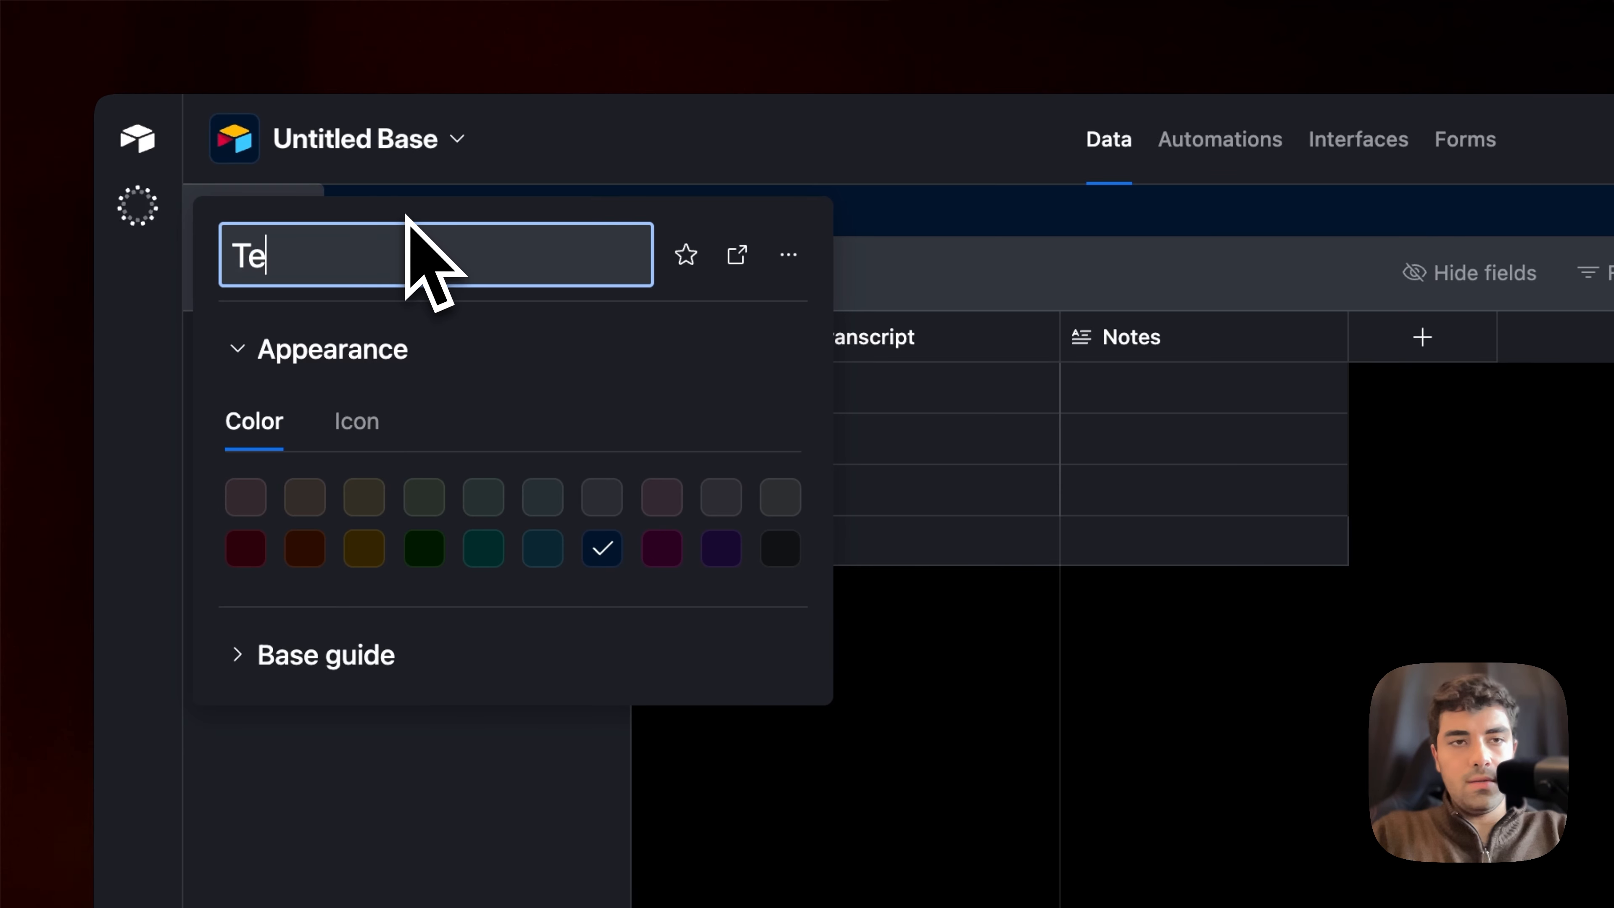
pyautogui.write('sting')
pyautogui.press('Return')
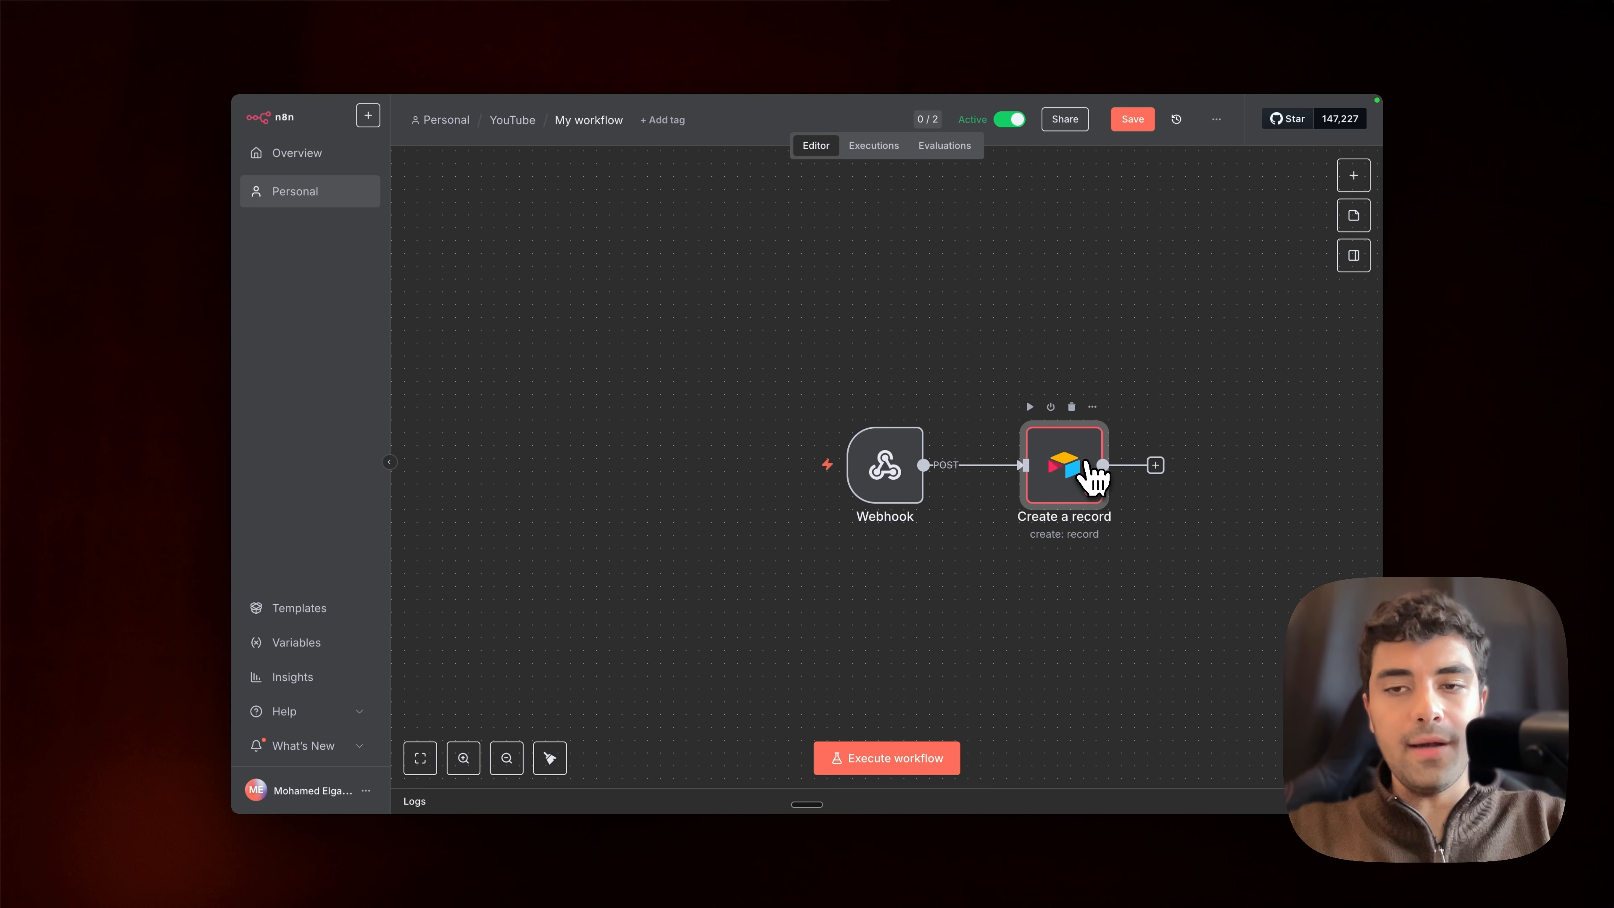
# Step: In n8n, open the Create a record node, enter an access token for a new Airtable credential, and discard that credential
pyautogui.doubleClick(1087, 463)
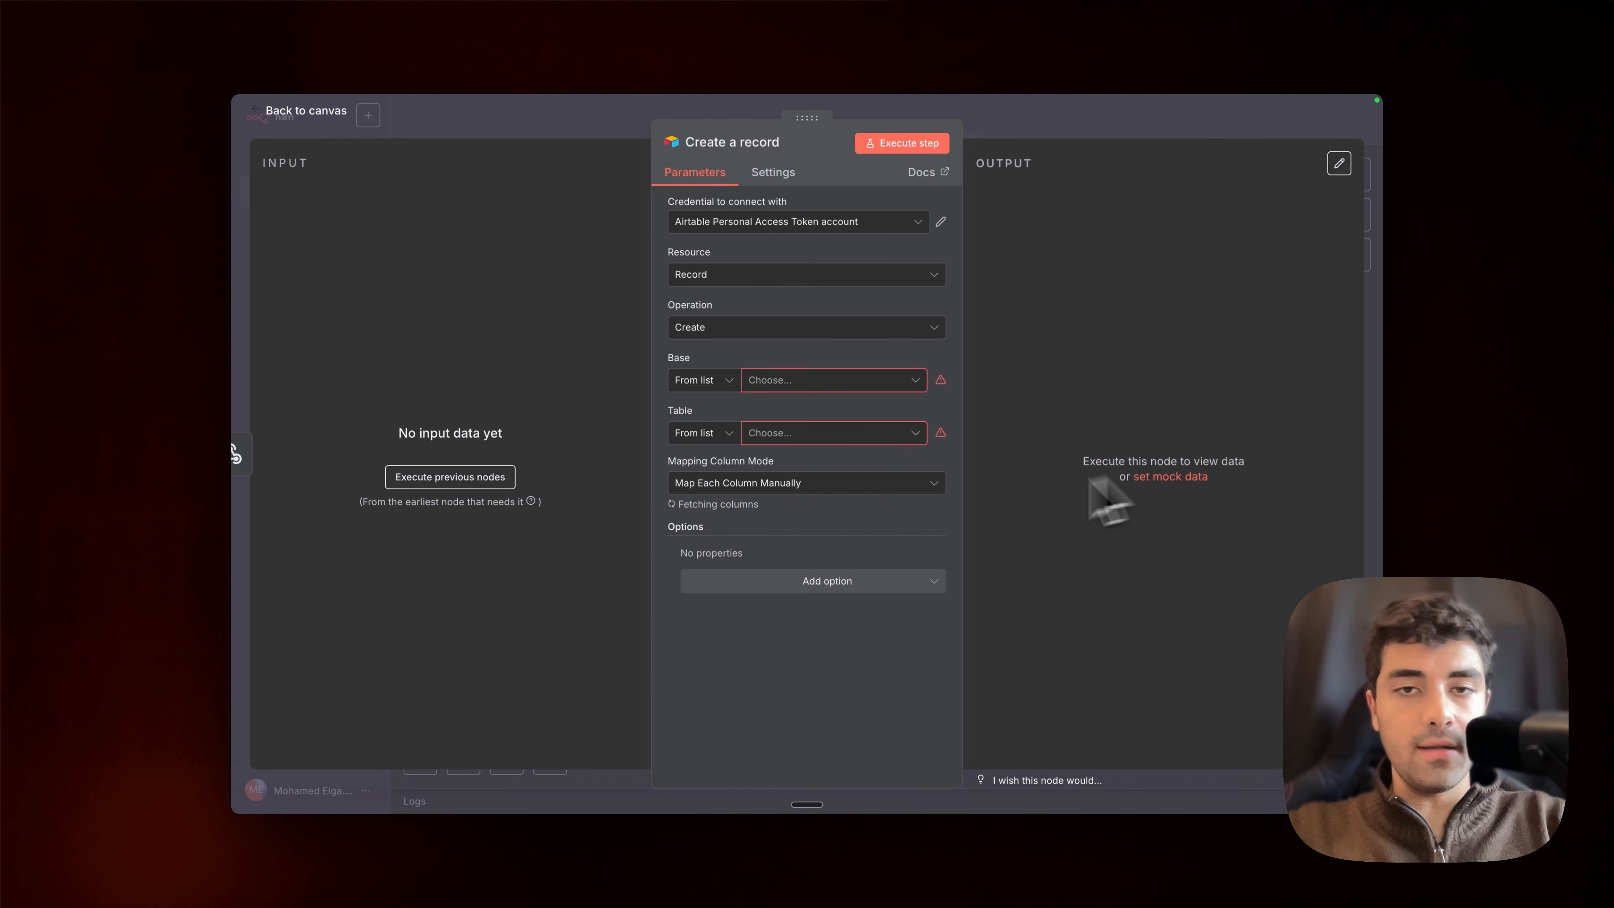
pyautogui.click(858, 228)
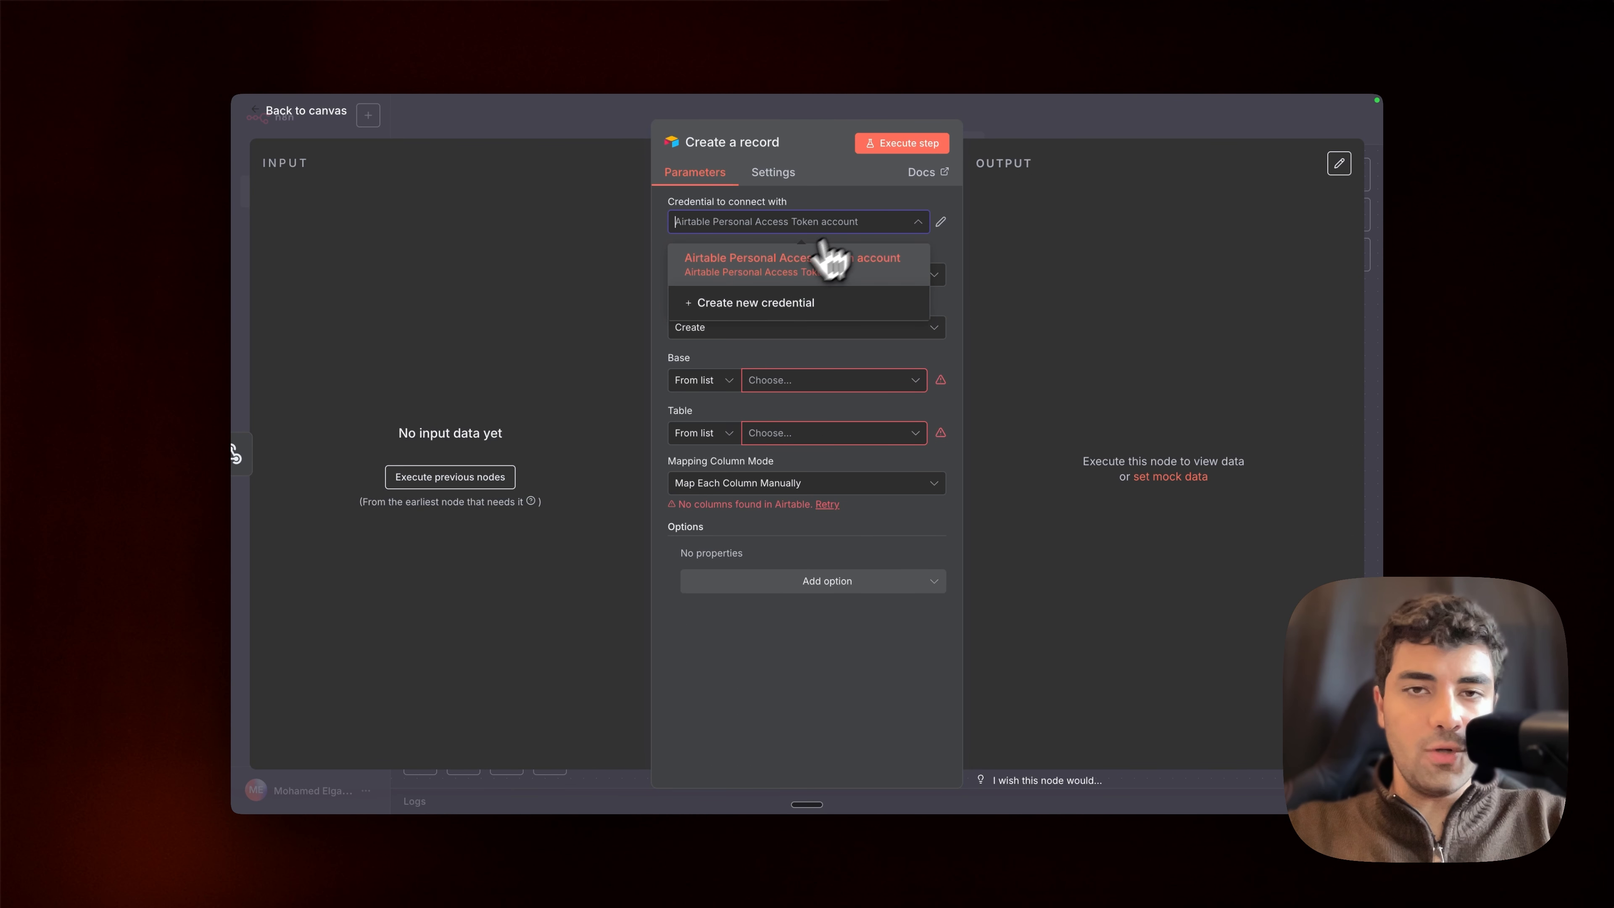
pyautogui.click(780, 316)
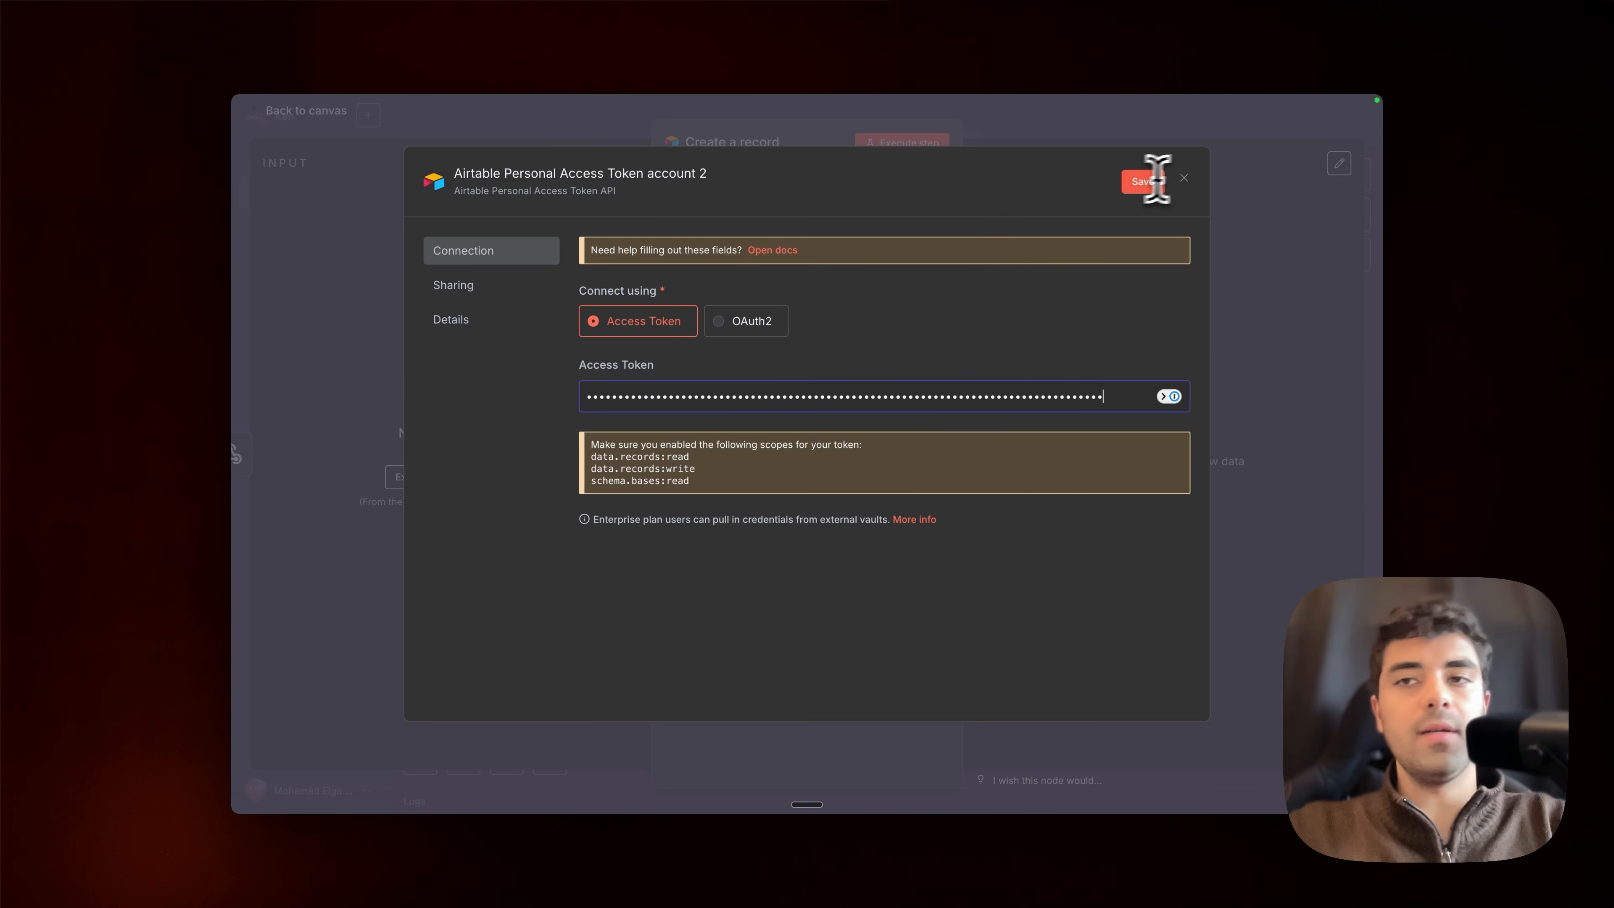
pyautogui.click(1184, 179)
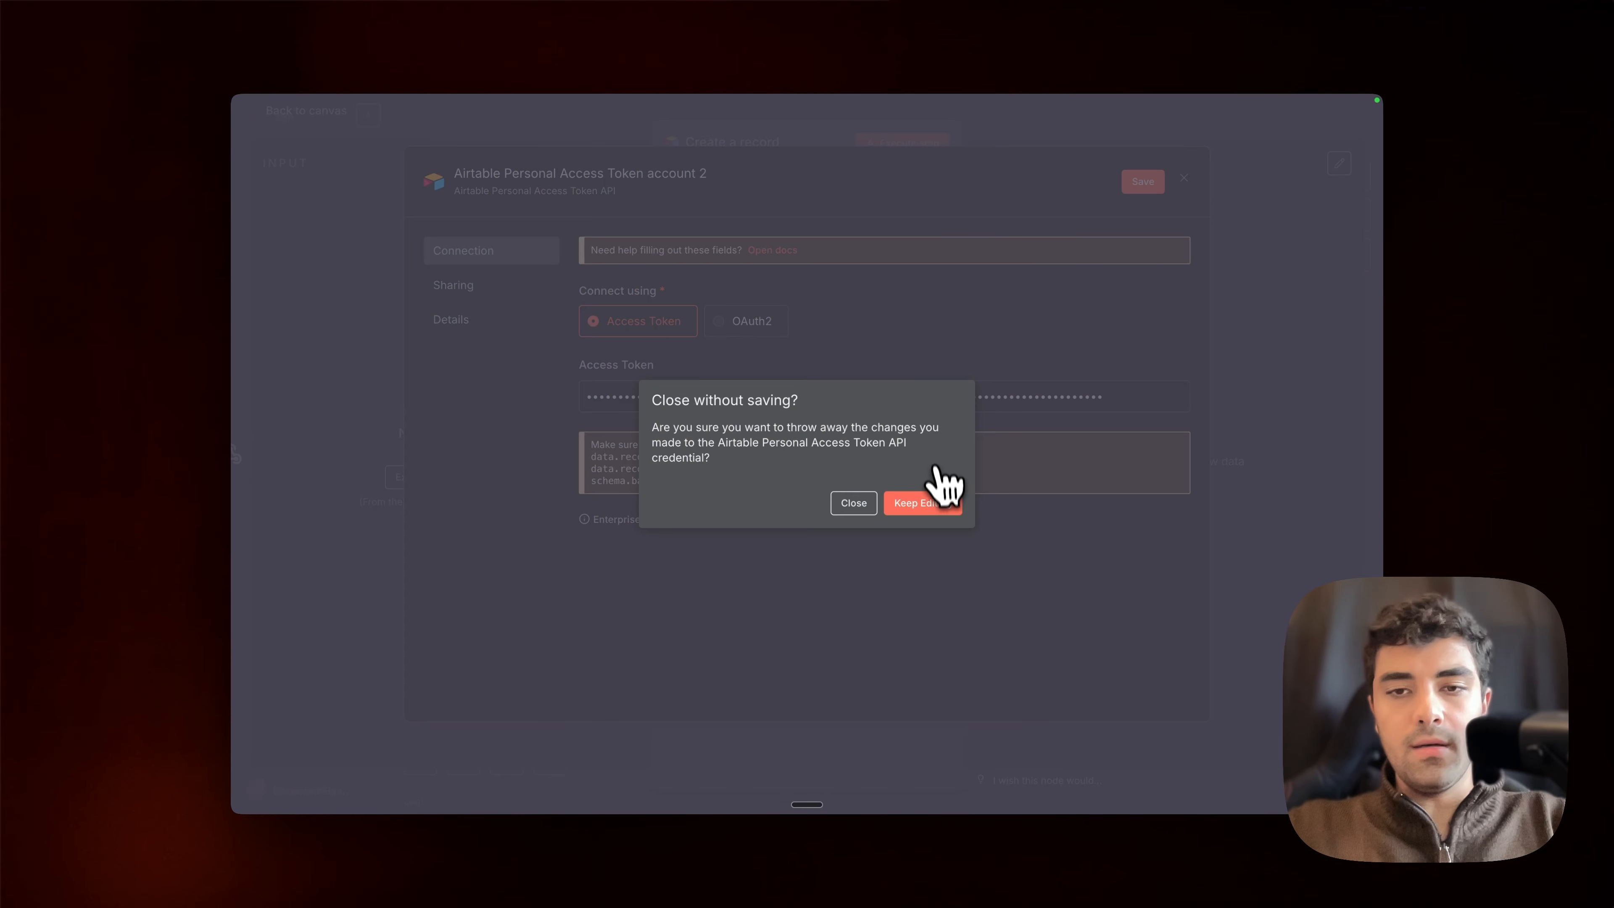
pyautogui.click(922, 506)
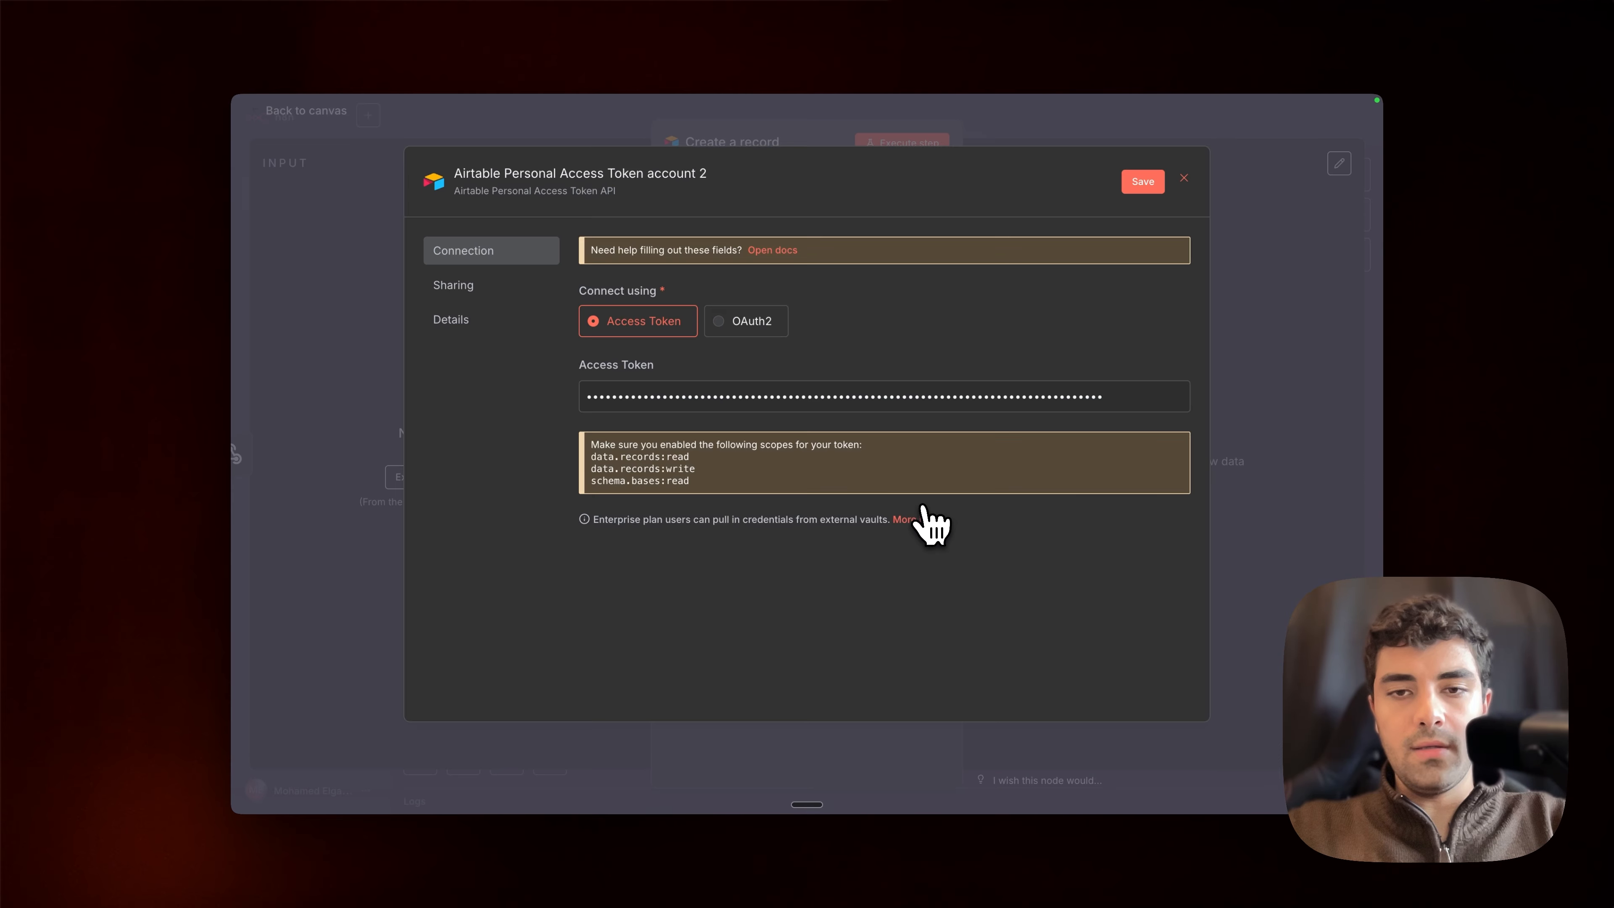
pyautogui.click(1182, 180)
pyautogui.click(852, 502)
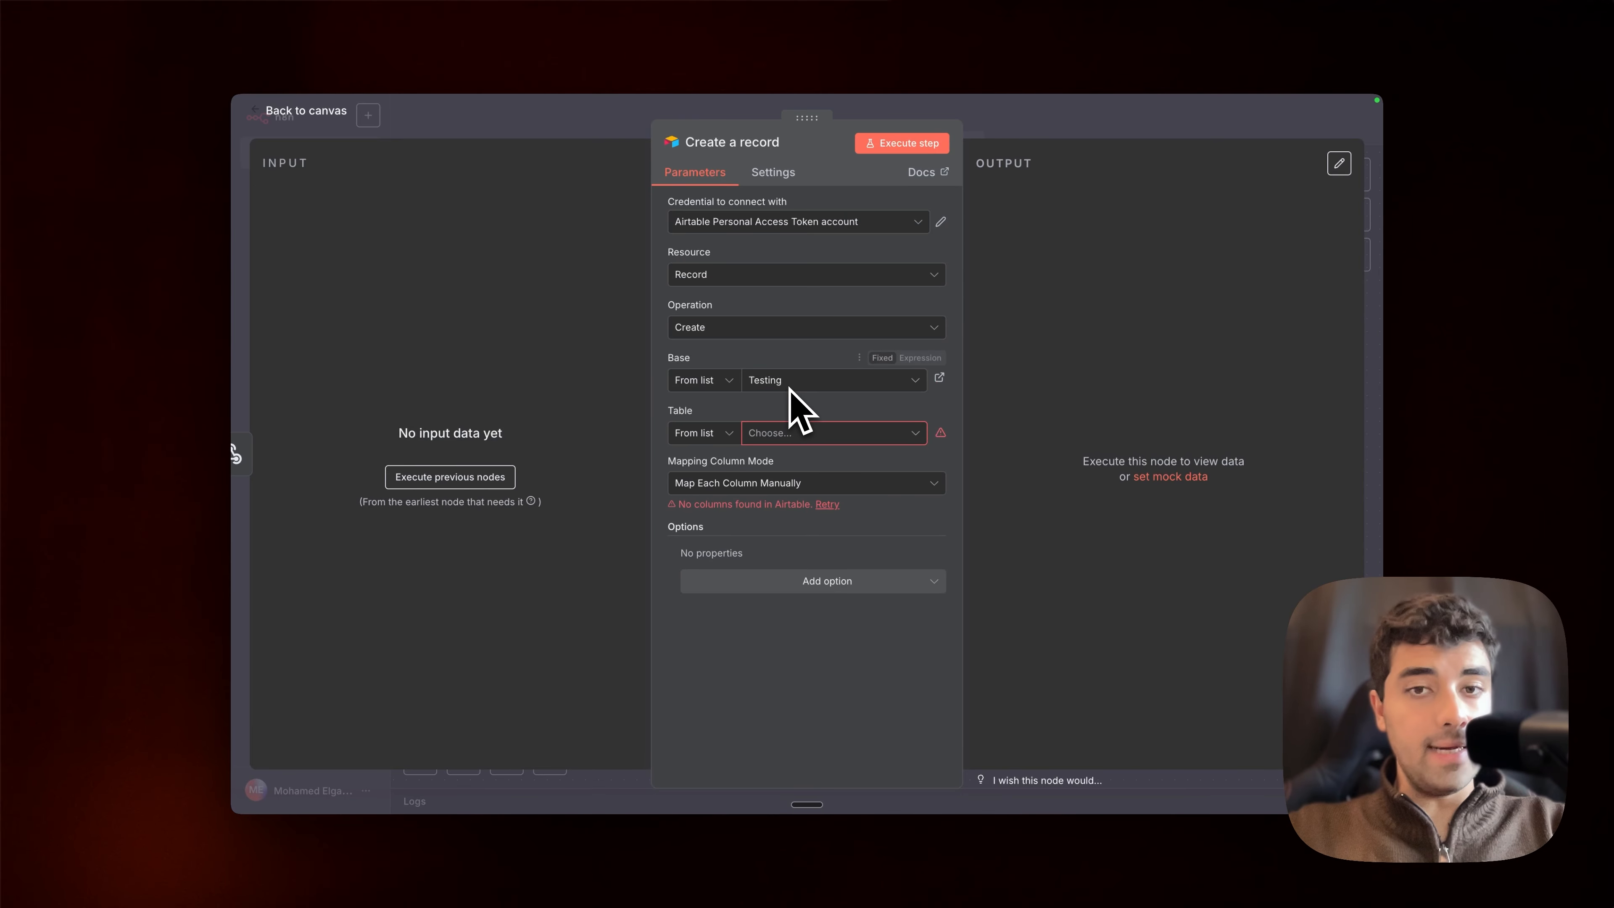
# Step: Select Table 1 of the Testing base as the record's target, and copy the Oct 10, 11:51:00 execution to the editor
pyautogui.click(765, 439)
pyautogui.click(765, 498)
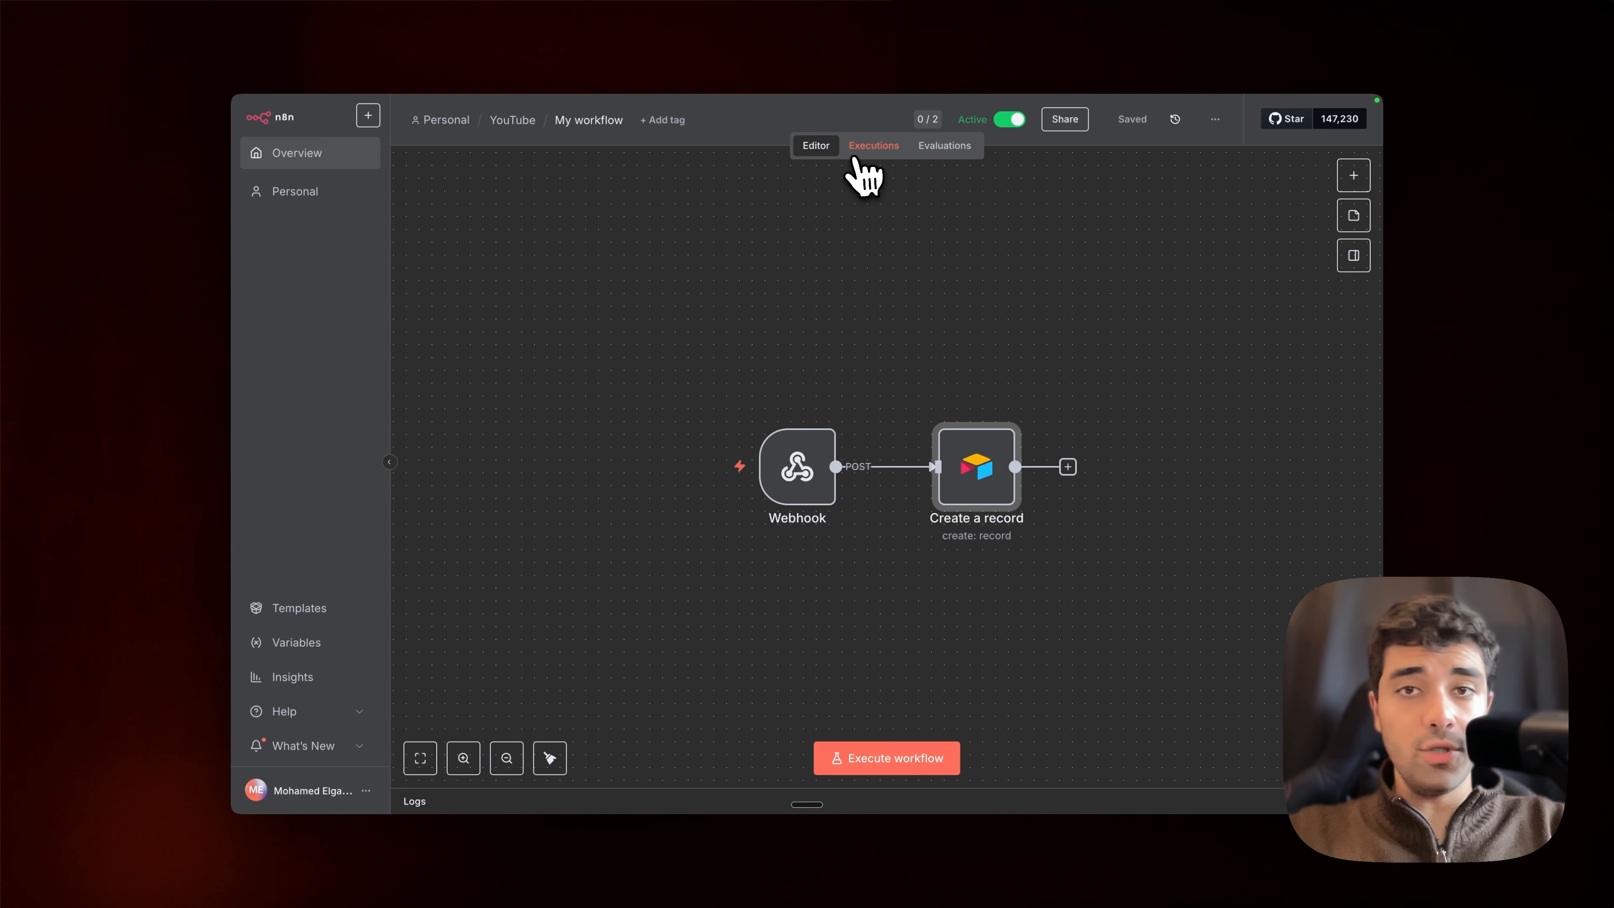
pyautogui.click(862, 158)
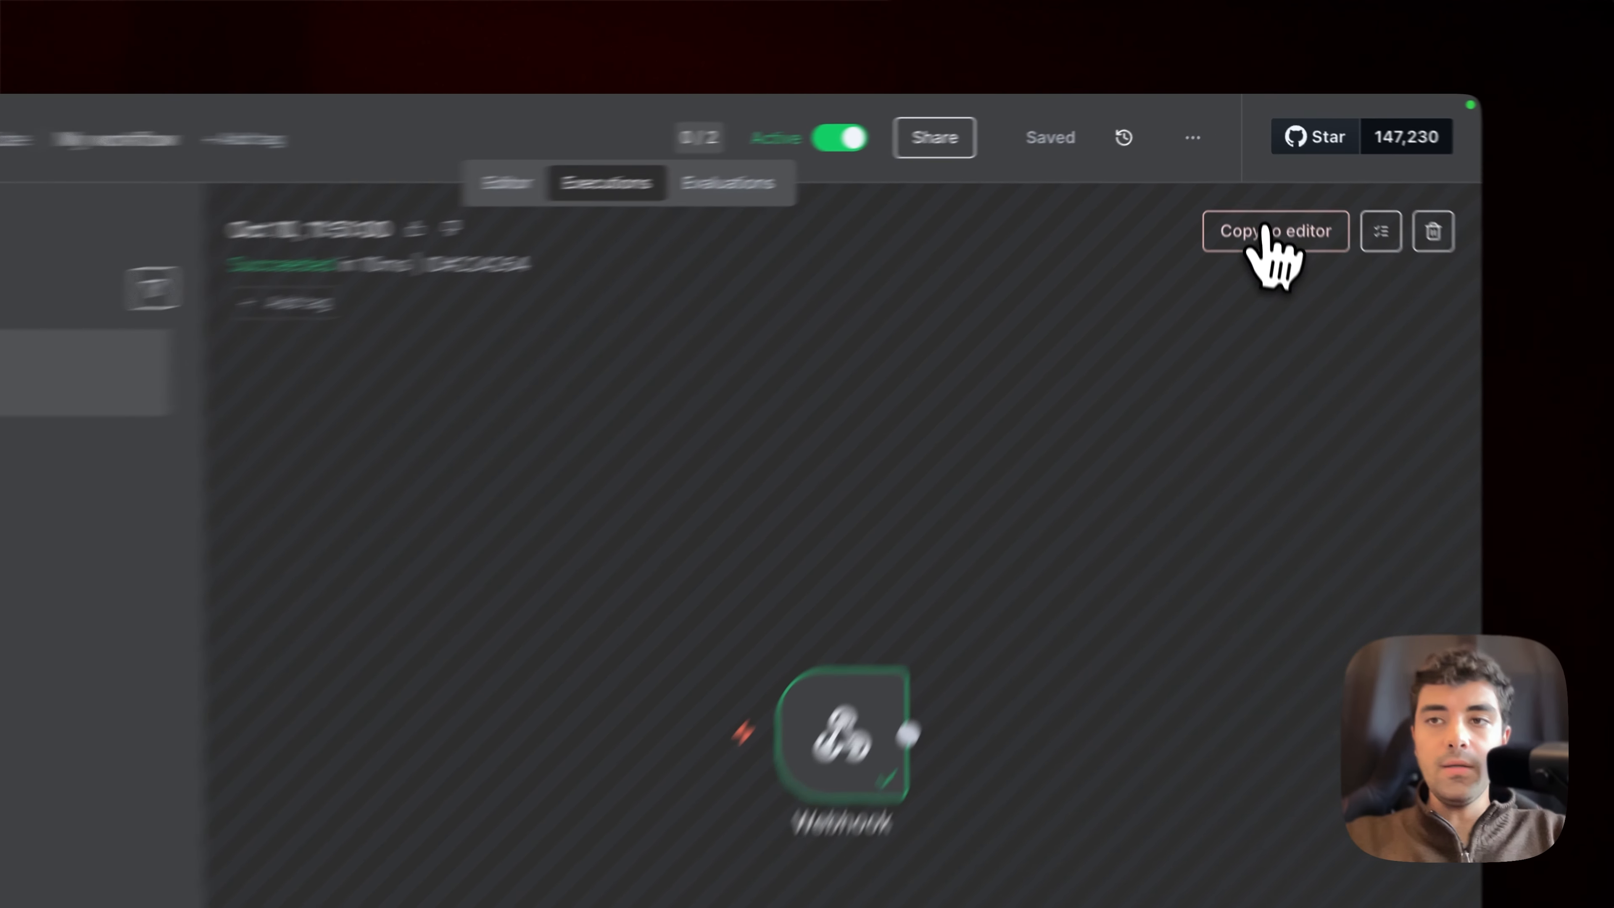
pyautogui.click(1263, 172)
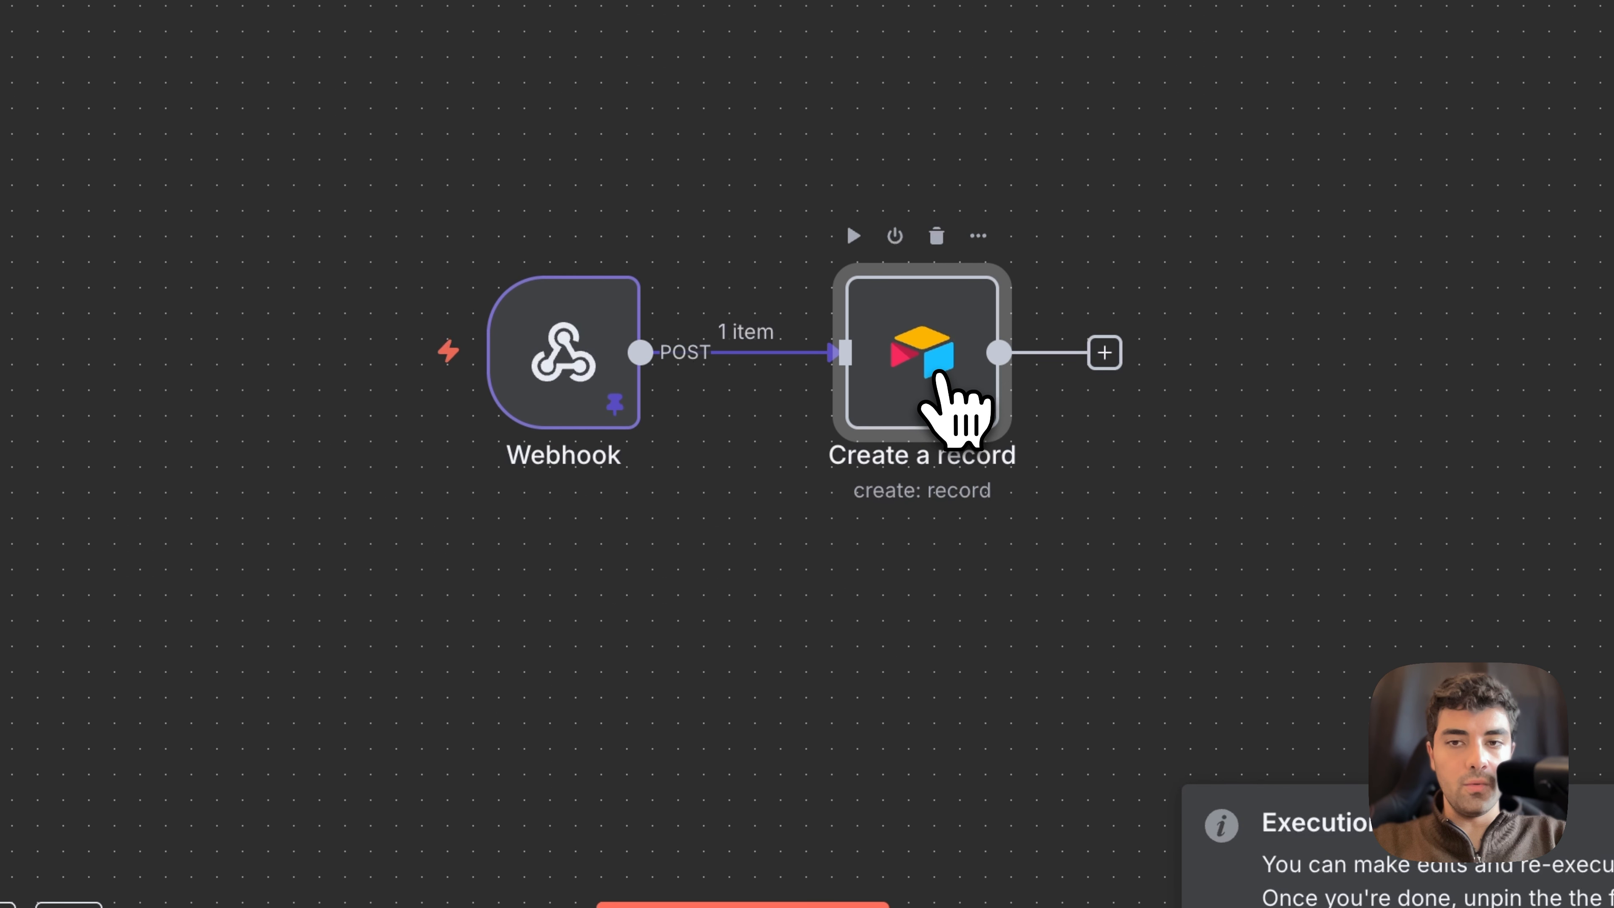
# Step: In the Create a record node, search the webhook data for "transc" and map the call's transcript to the Transcript column
pyautogui.doubleClick(937, 374)
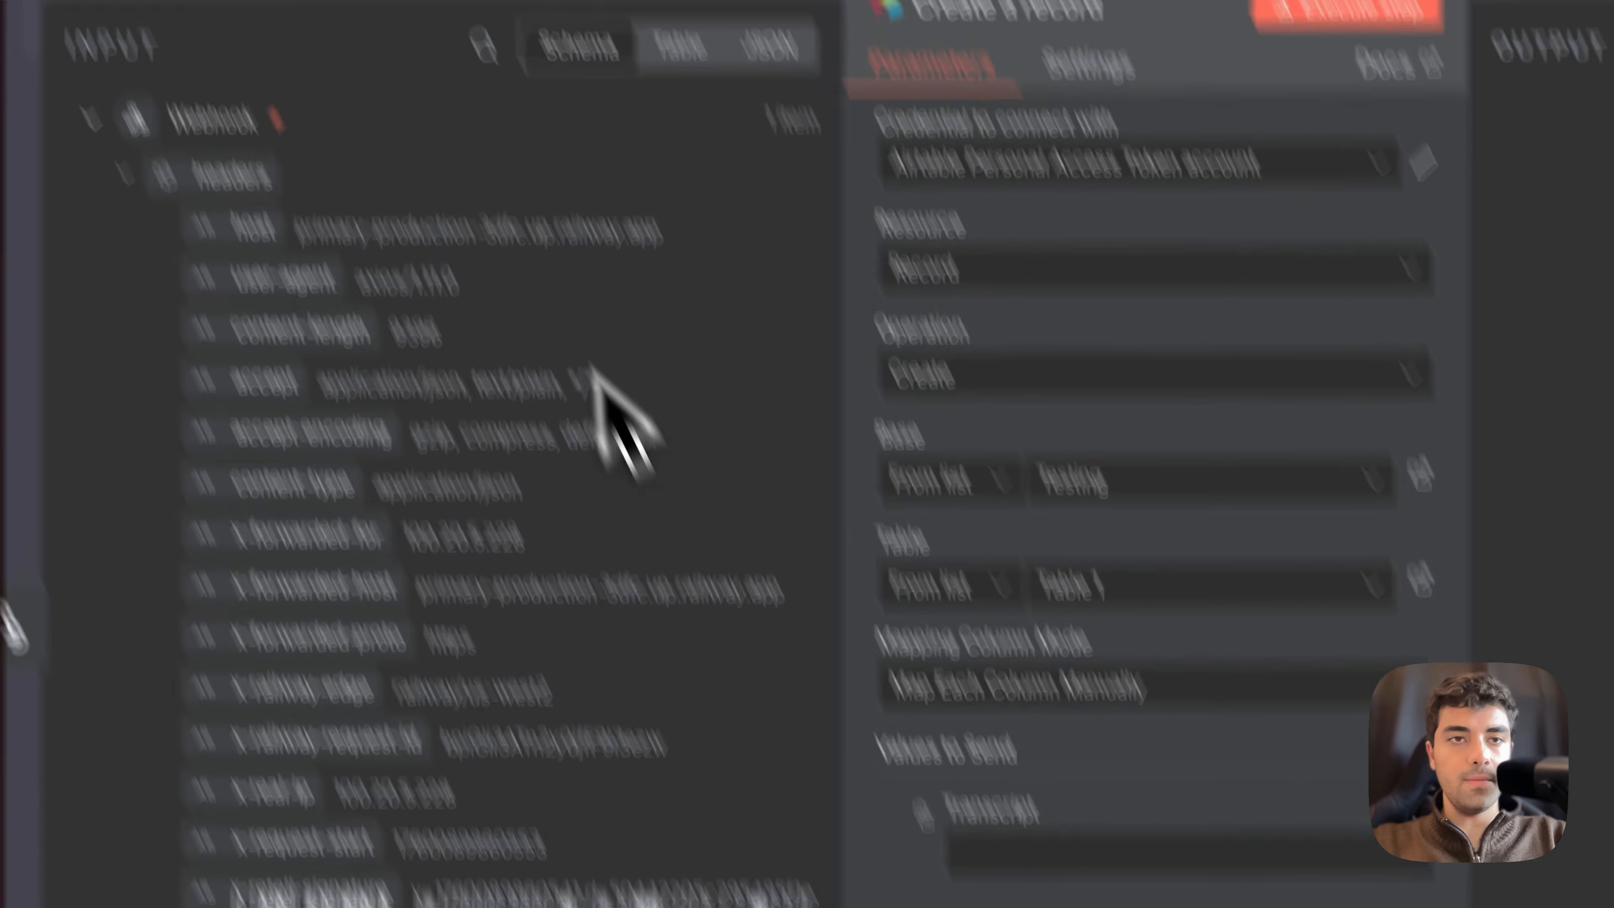
pyautogui.click(484, 47)
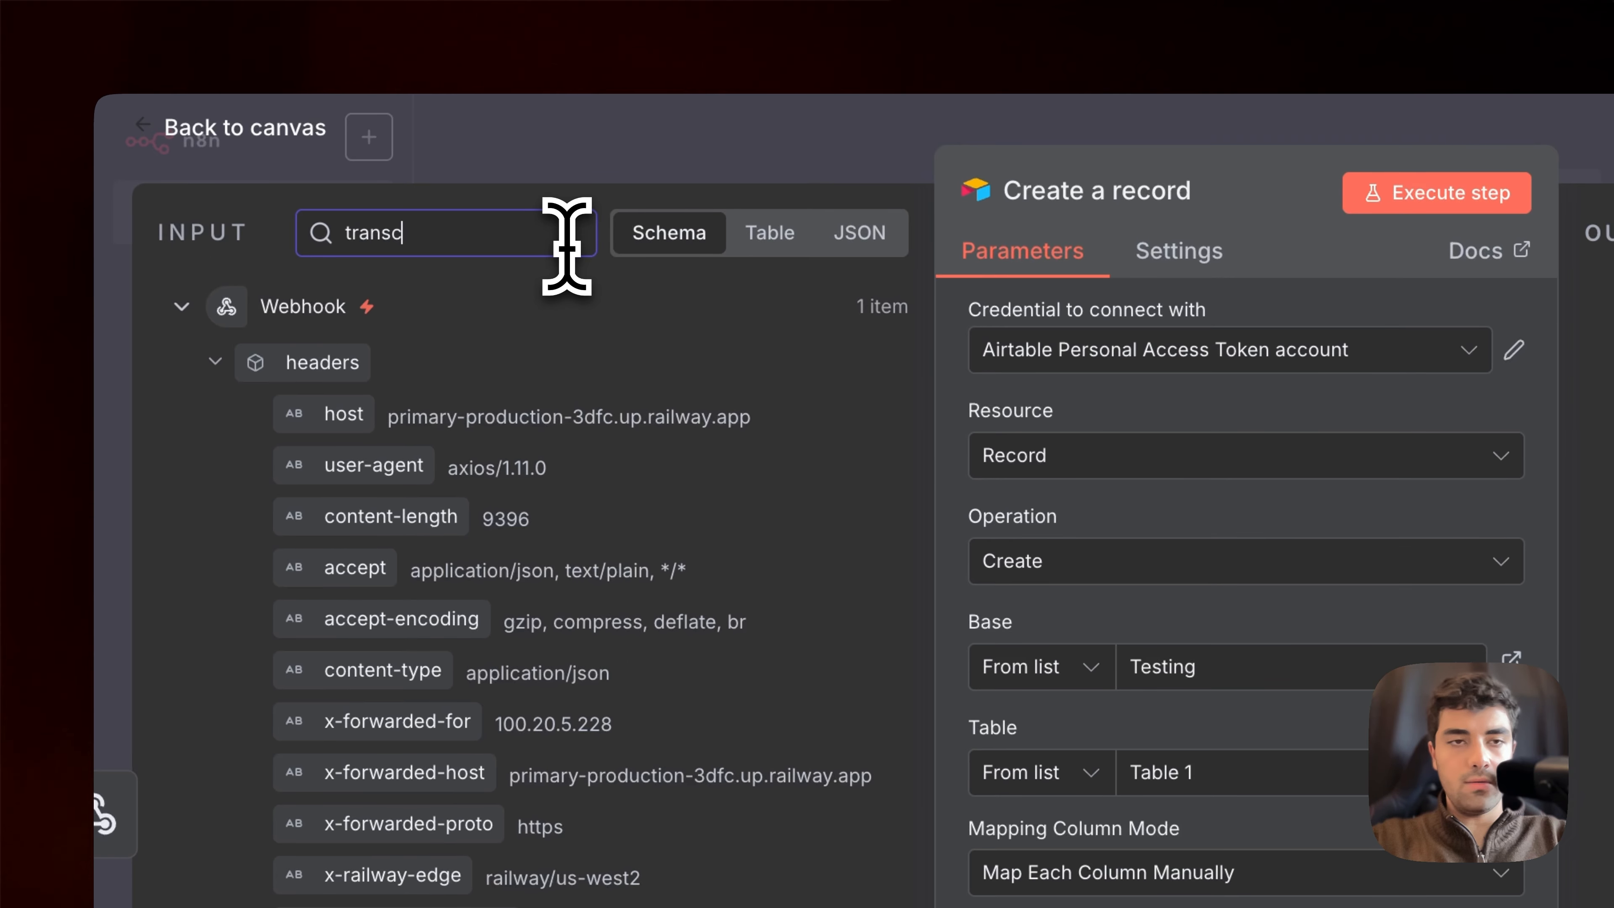
pyautogui.moveTo(366, 476); pyautogui.dragTo(1016, 458)
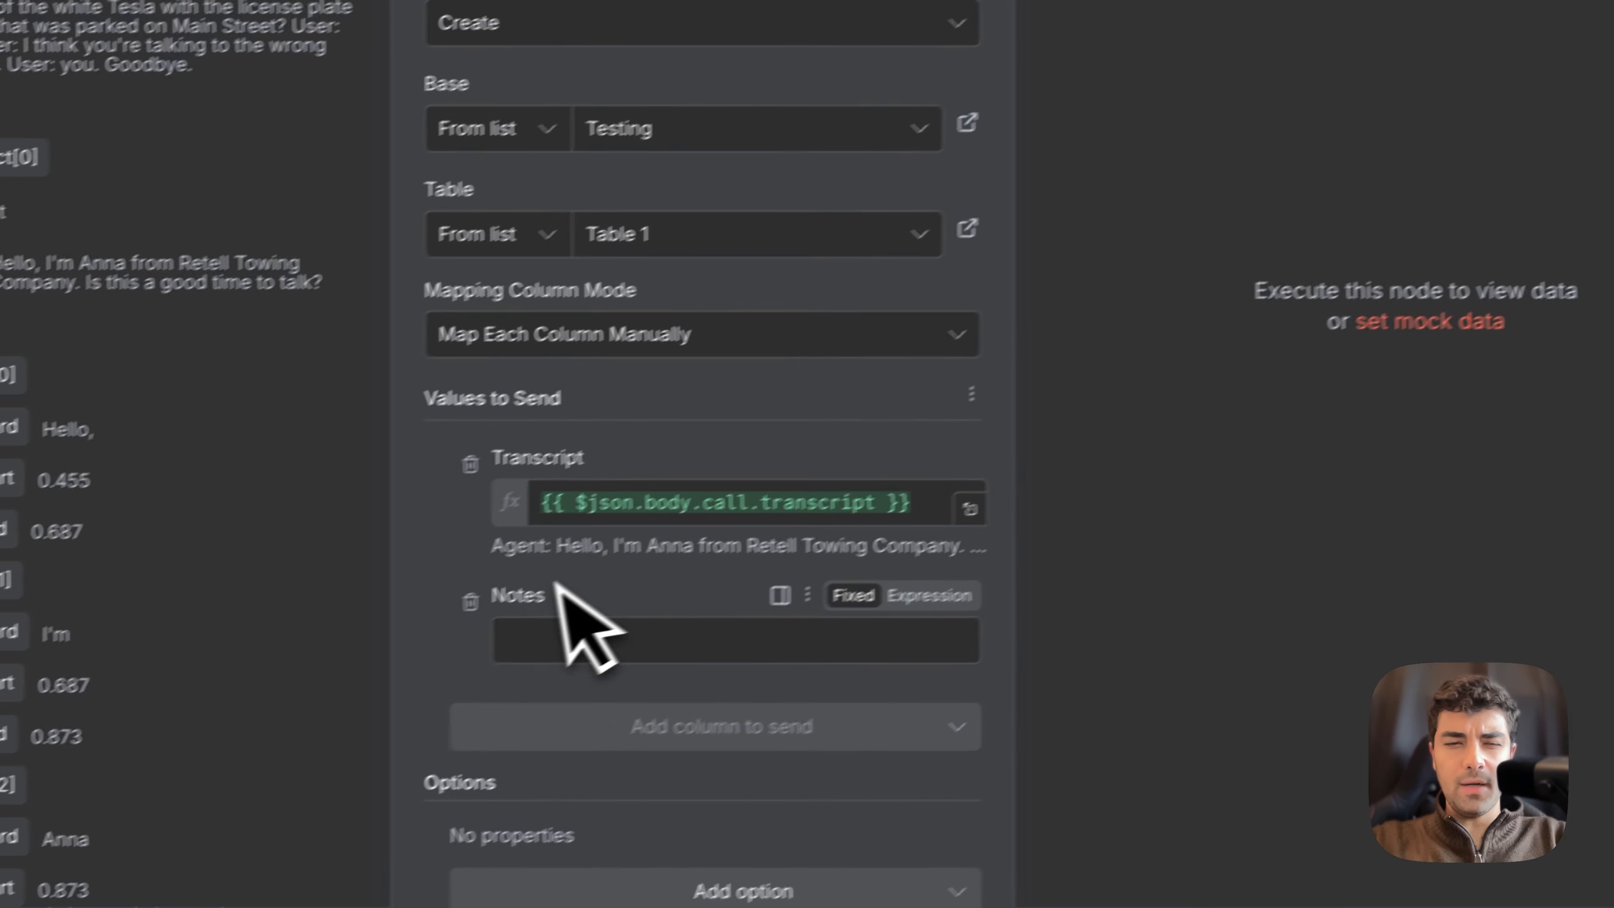
# Step: Search the webhook data for "Summ" and map call_summary to the Notes column
pyautogui.doubleClick(185, 728)
pyautogui.press('super+c')
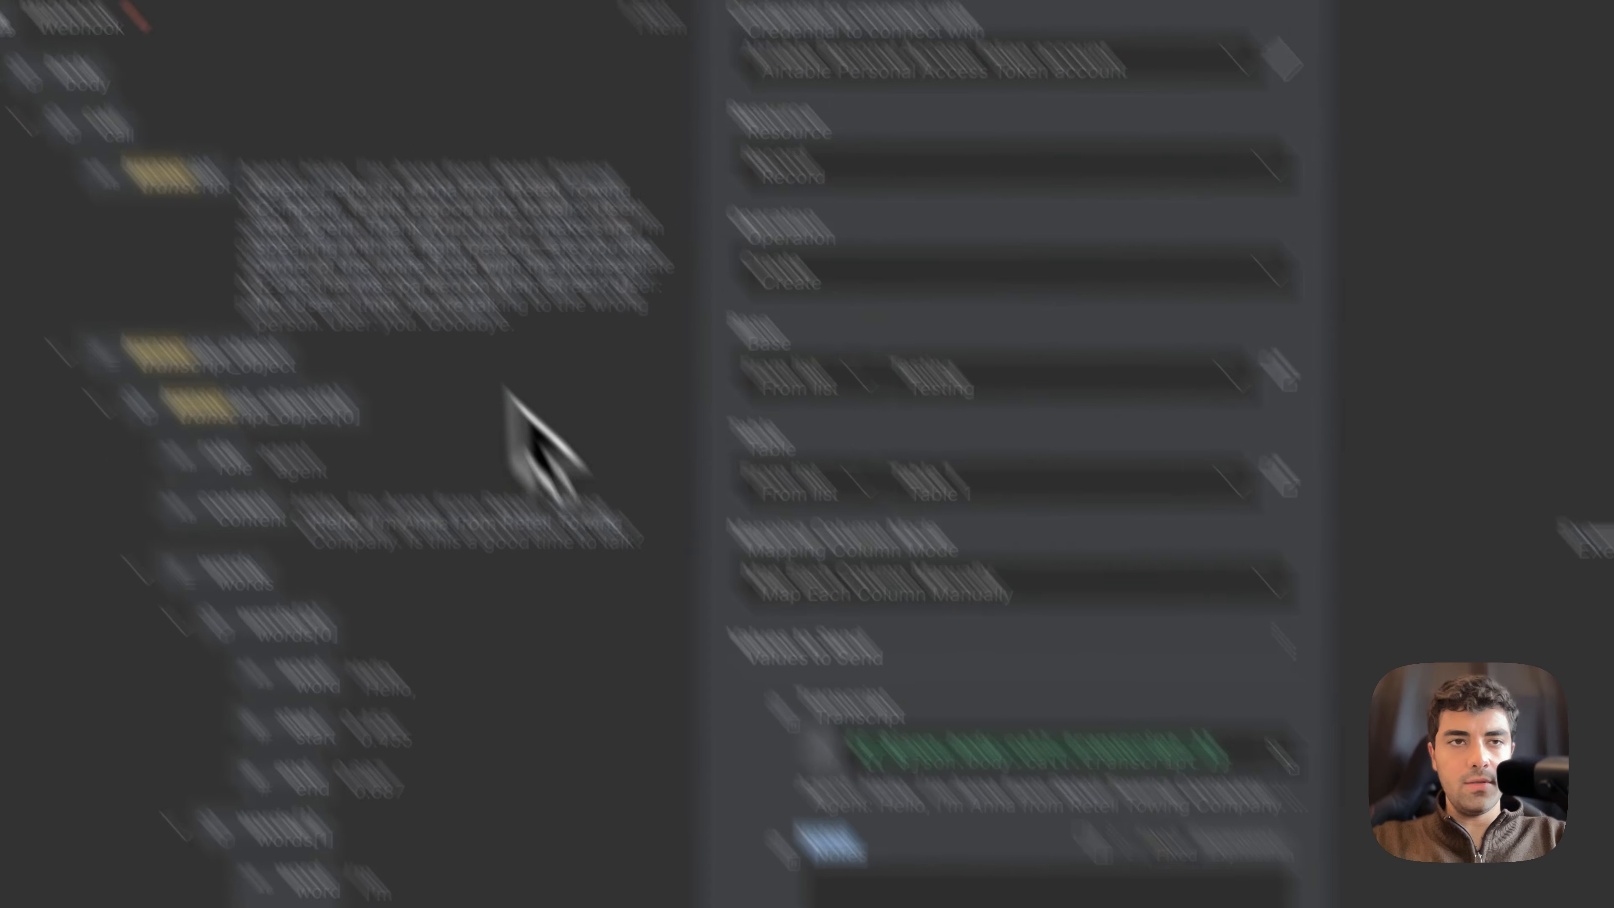
pyautogui.doubleClick(451, 234)
pyautogui.press('super+v')
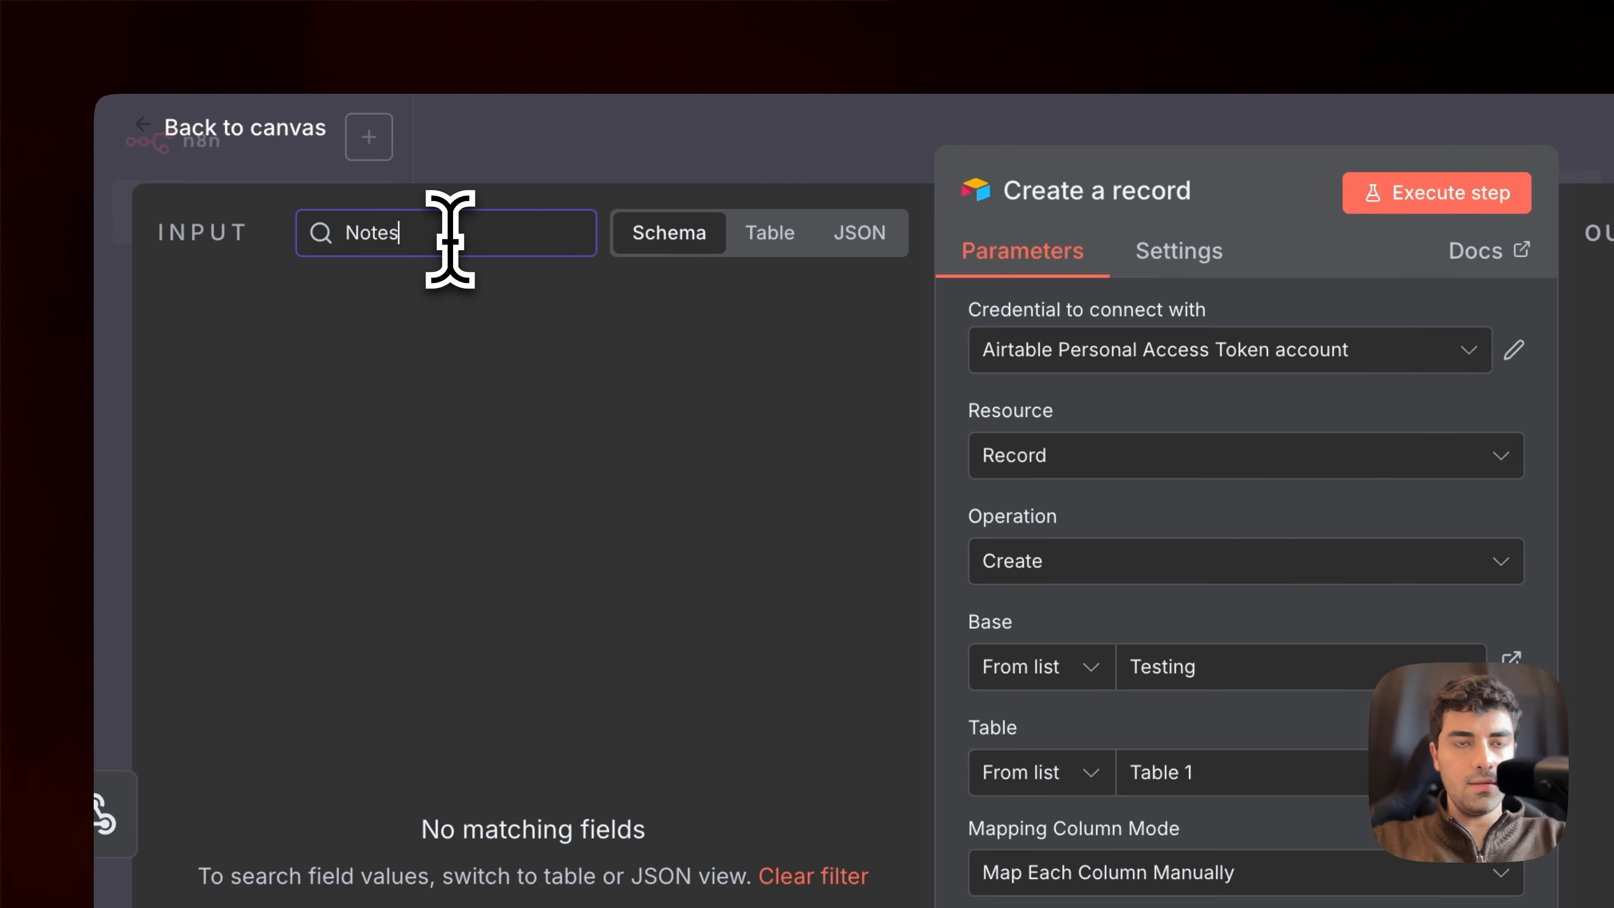
pyautogui.write('Summ')
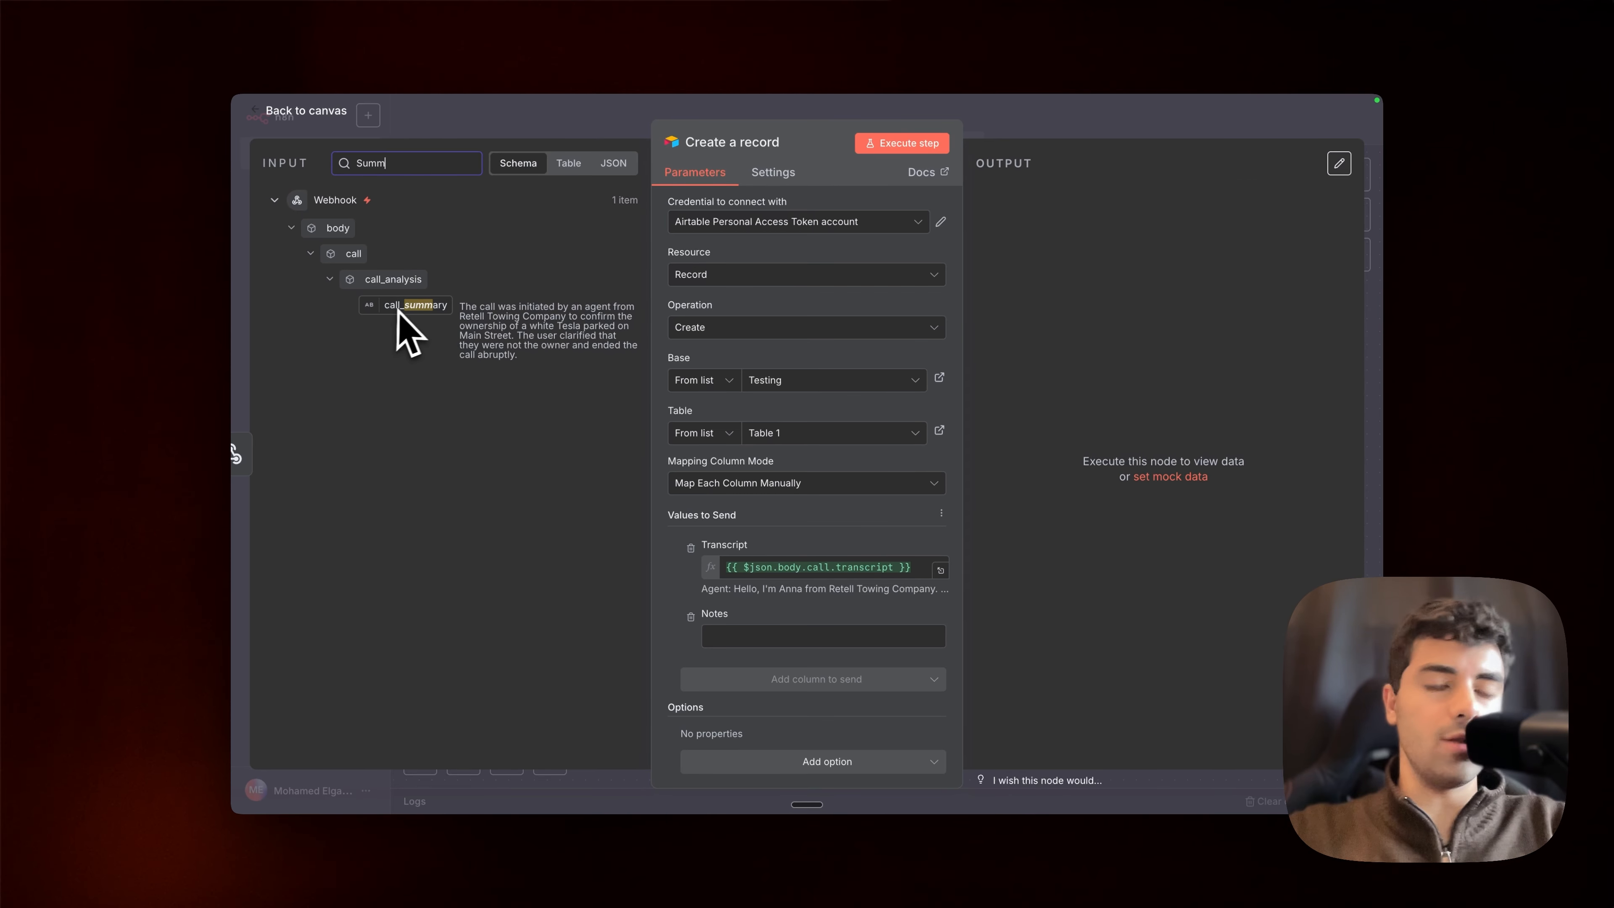
pyautogui.moveTo(400, 309); pyautogui.dragTo(741, 636)
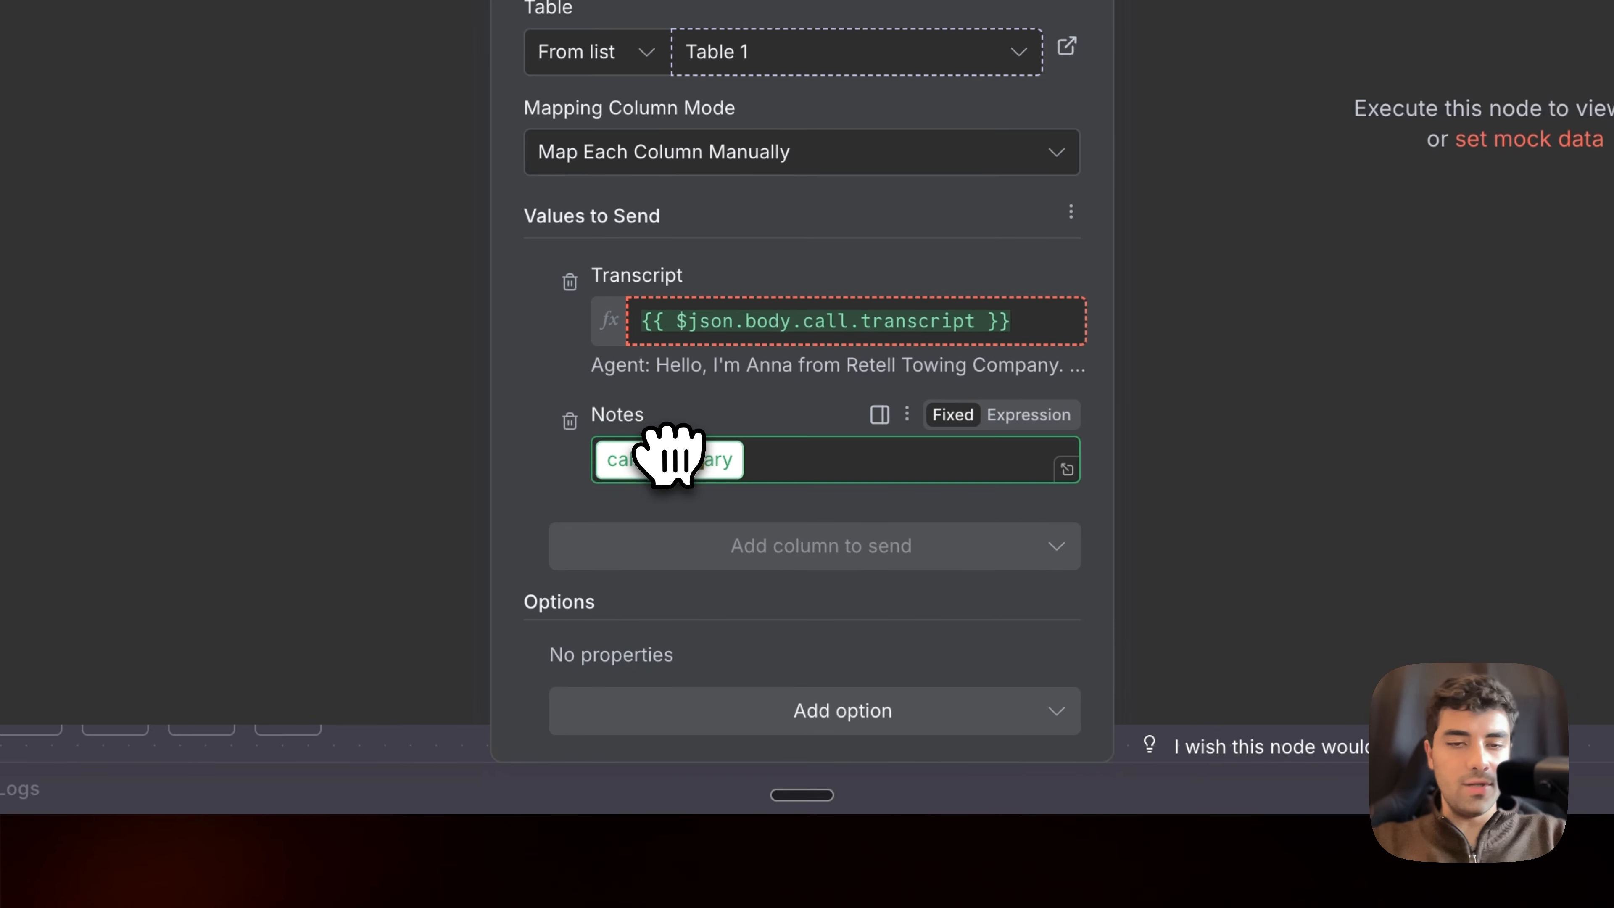
pyautogui.moveTo(669, 456); pyautogui.dragTo(667, 458)
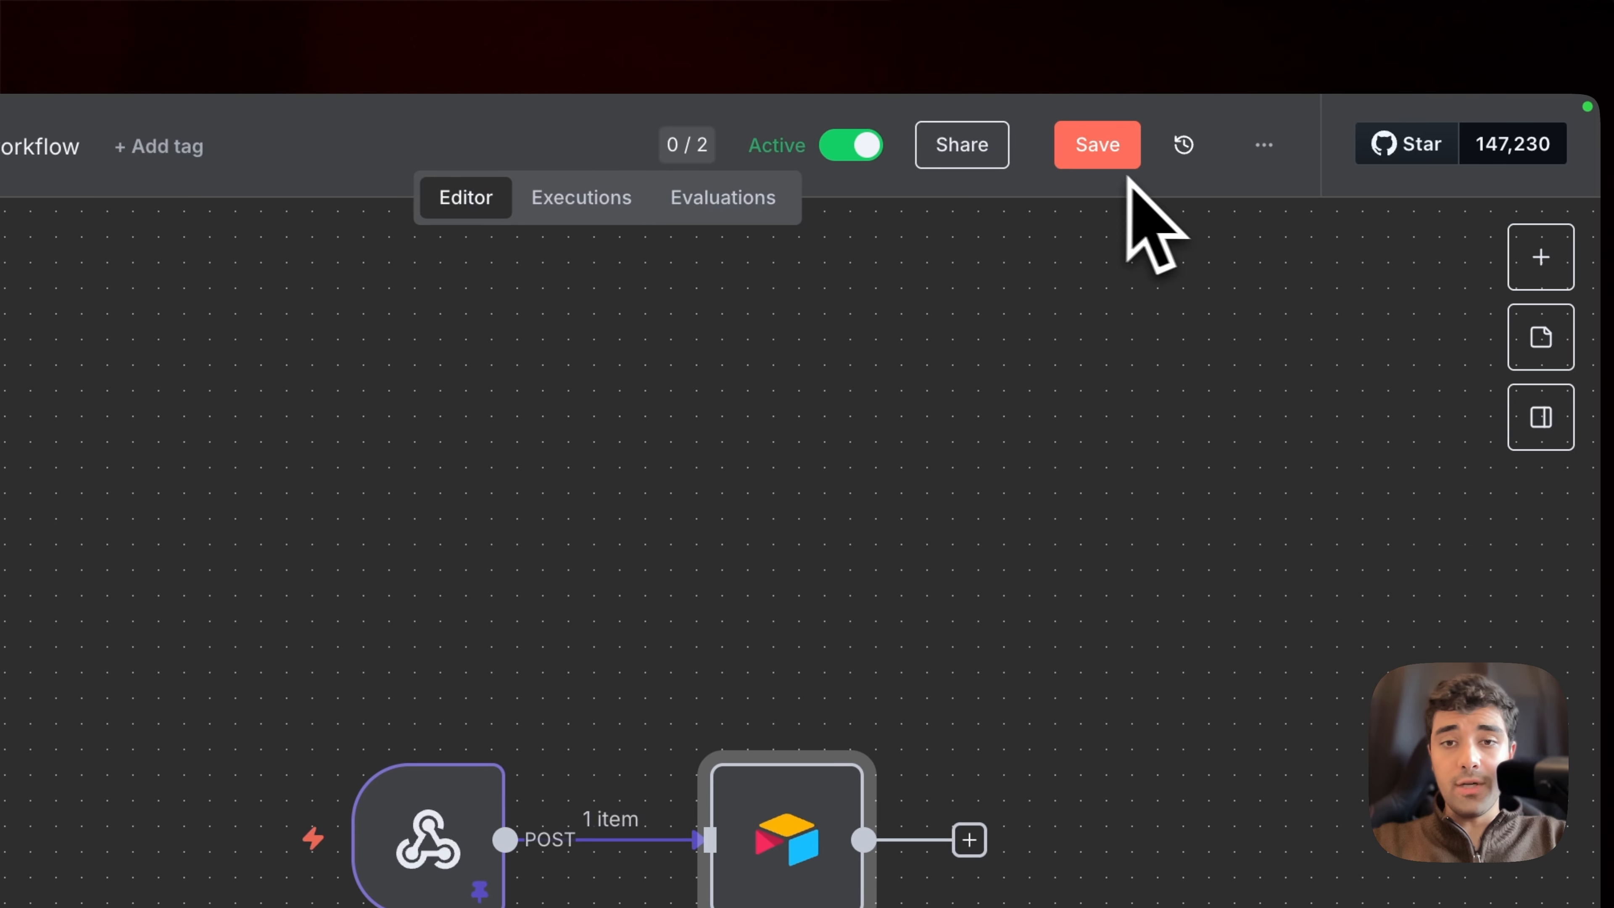
# Step: Save the workflow and execute it with the pinned webhook data
pyautogui.click(1108, 149)
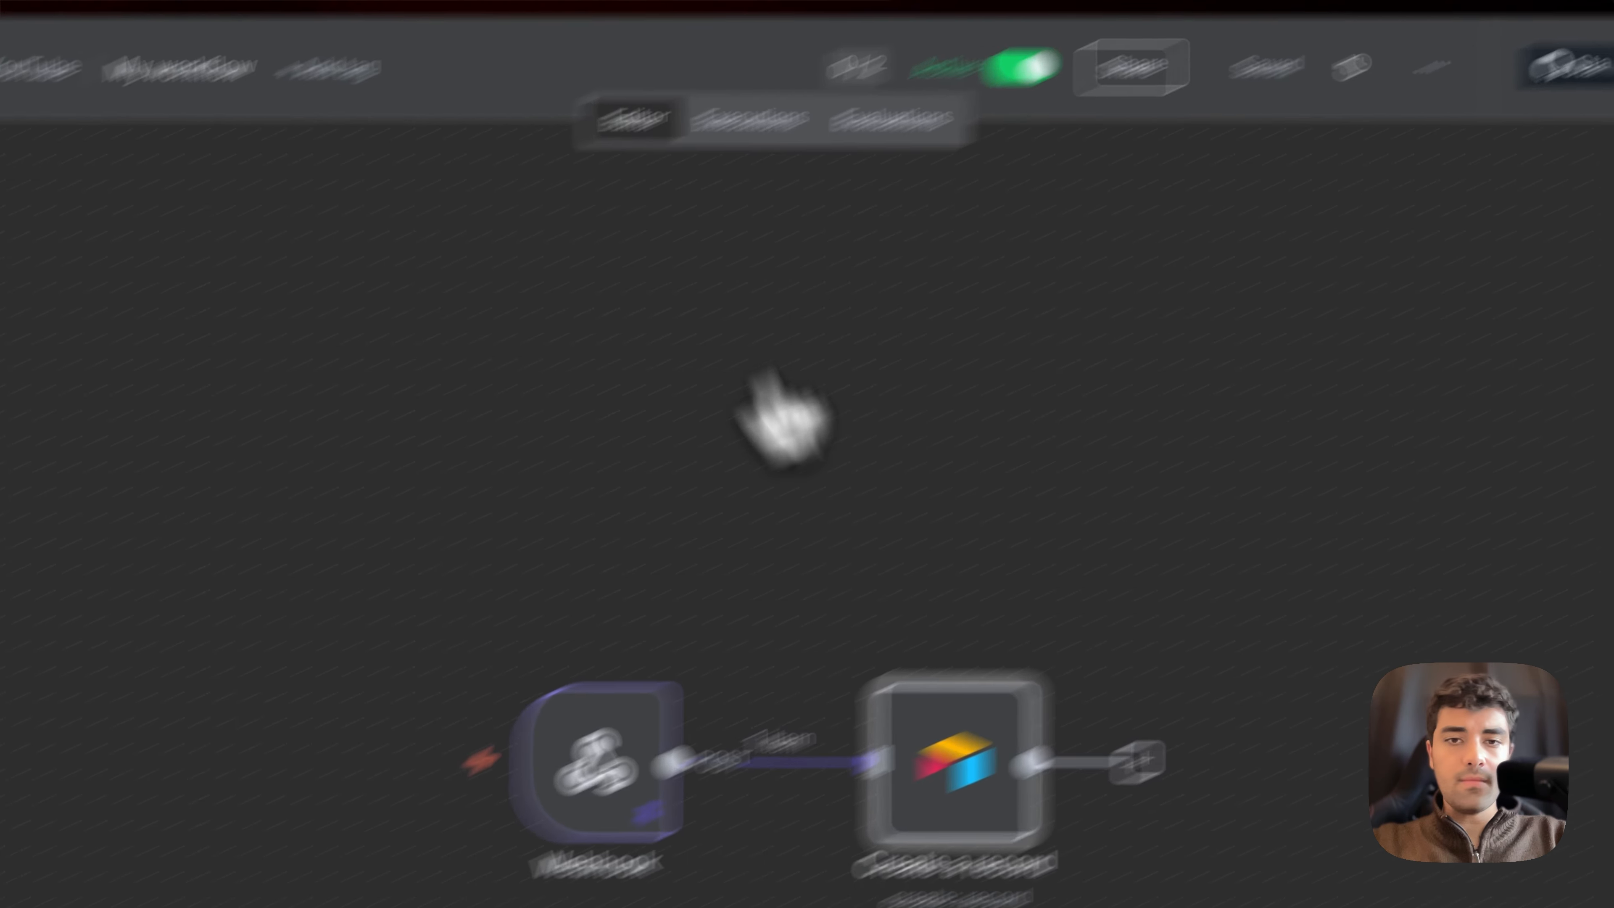
pyautogui.click(918, 473)
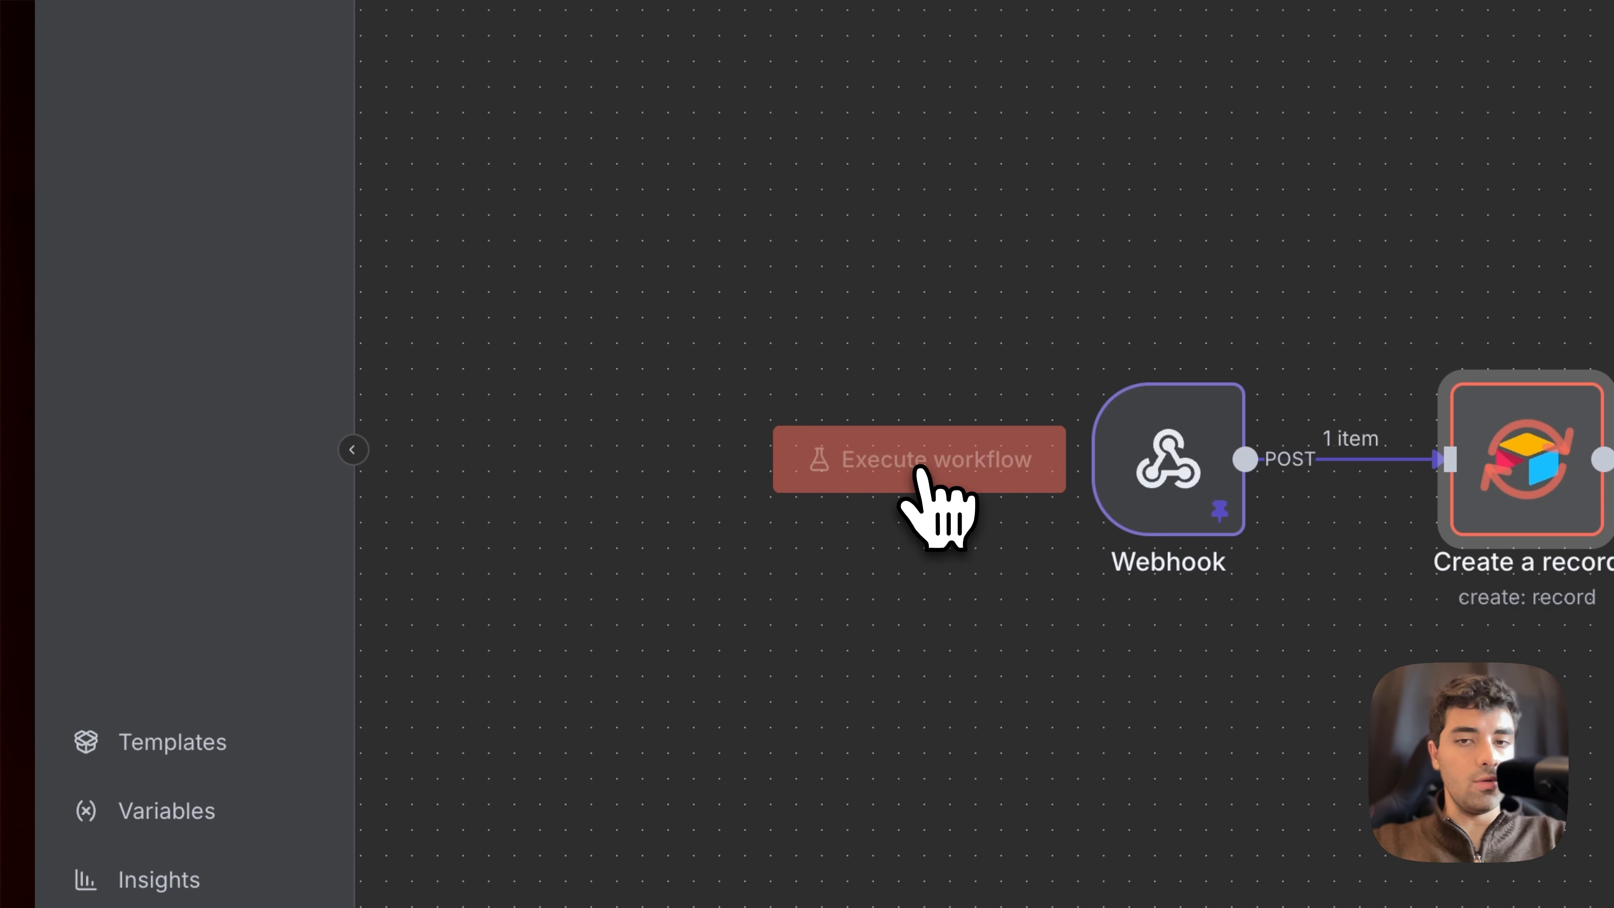
# Step: Switch to Airtable, open the Testing base, and delete the three empty records above the call record
pyautogui.moveTo(42, 461)
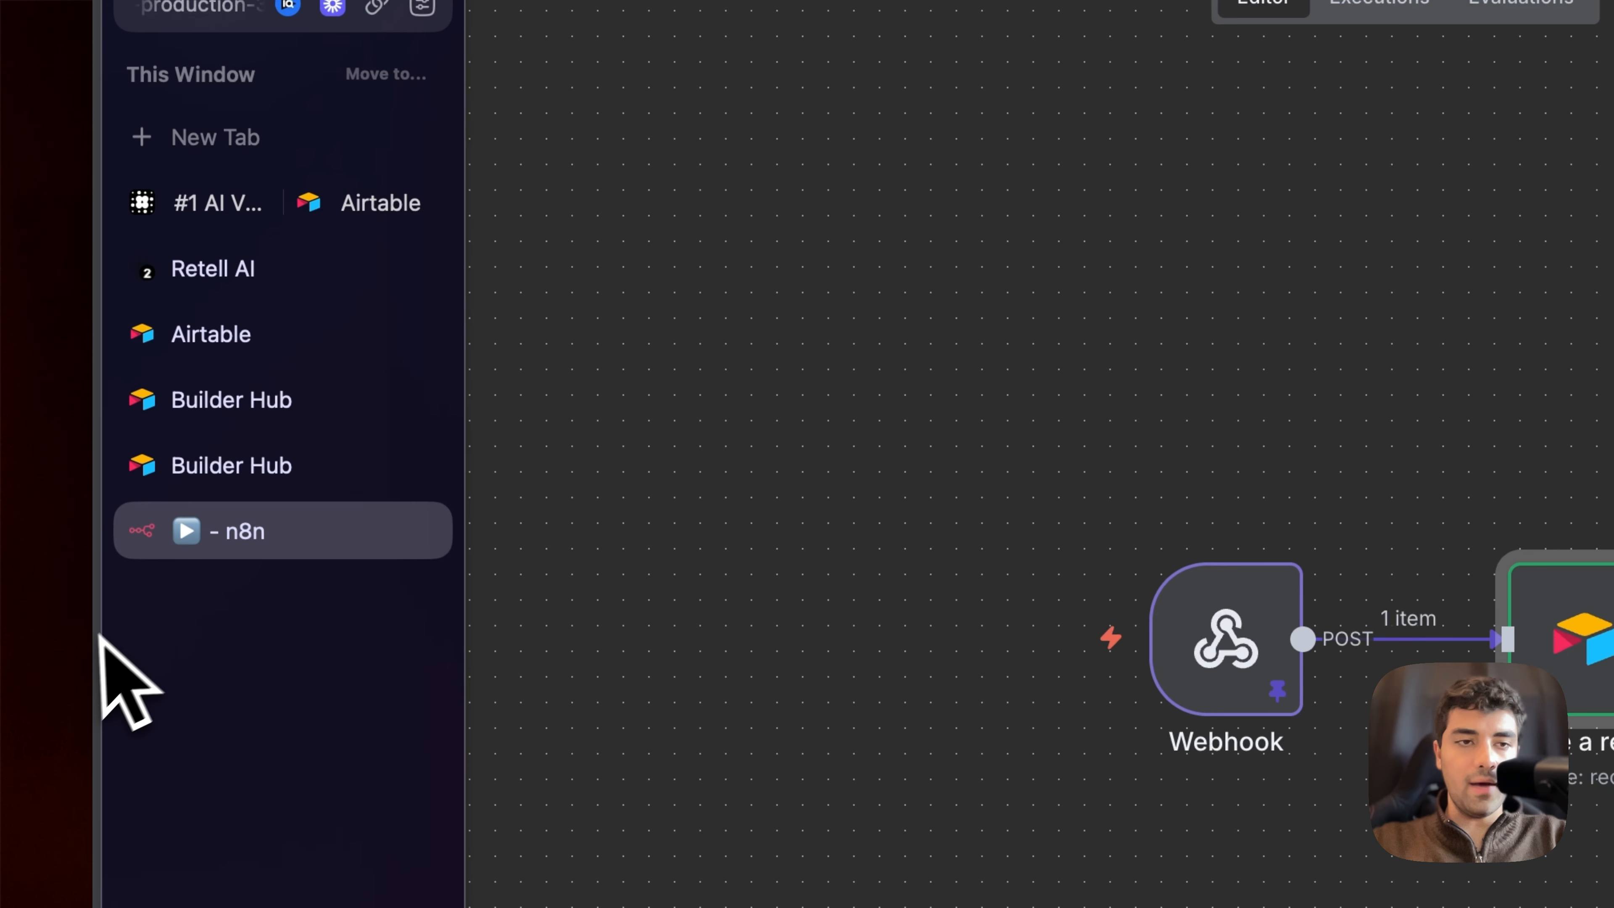
pyautogui.click(278, 346)
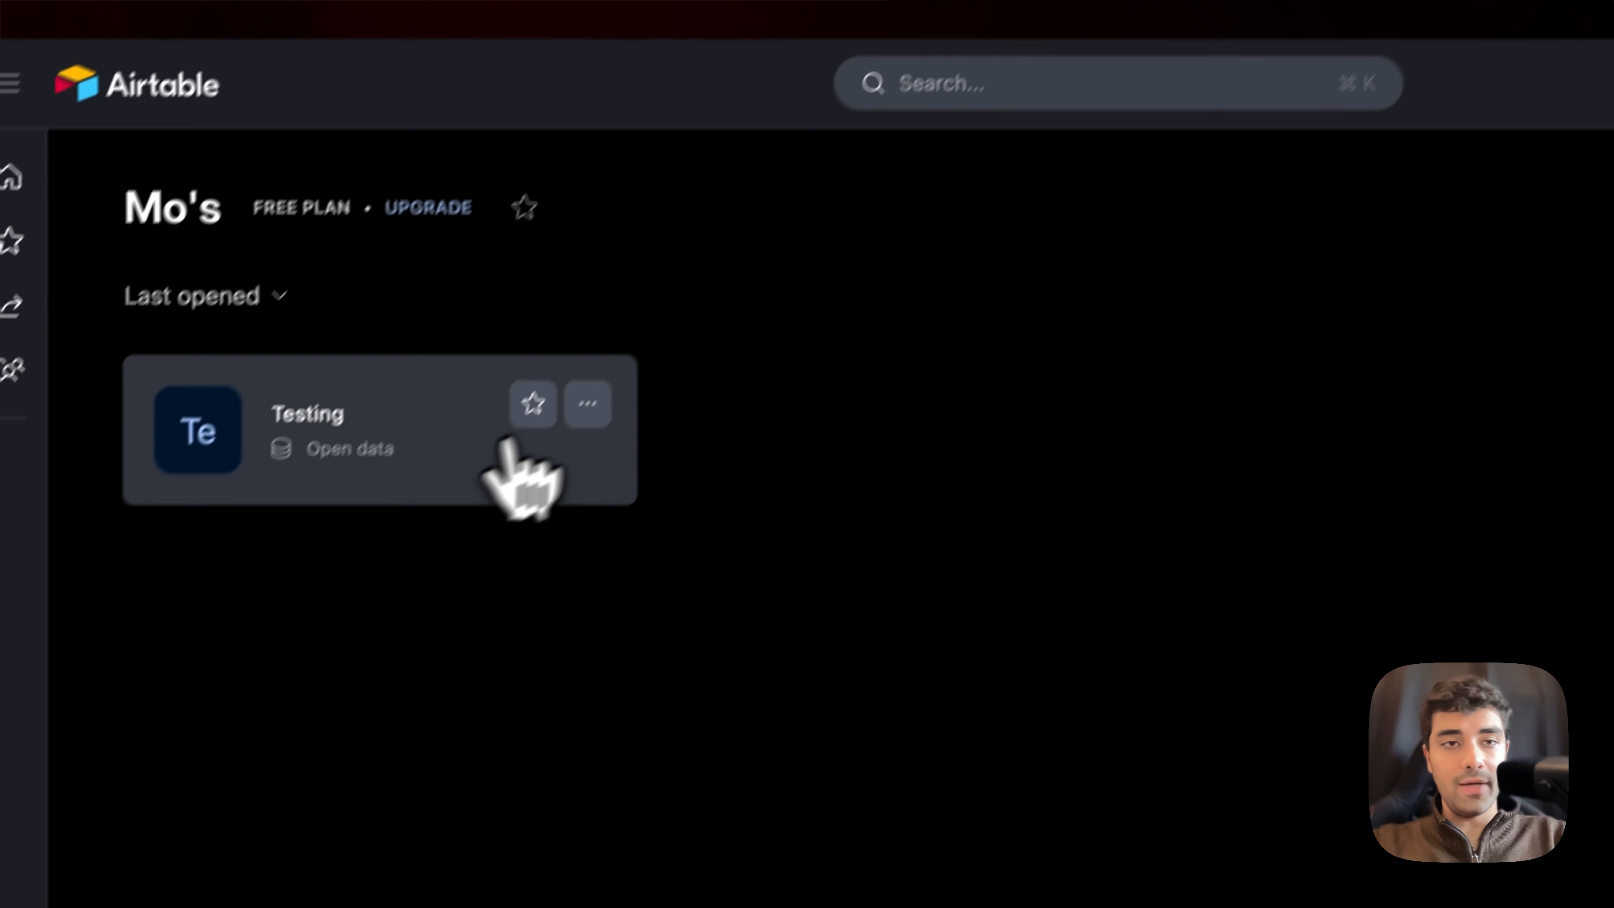
pyautogui.click(652, 338)
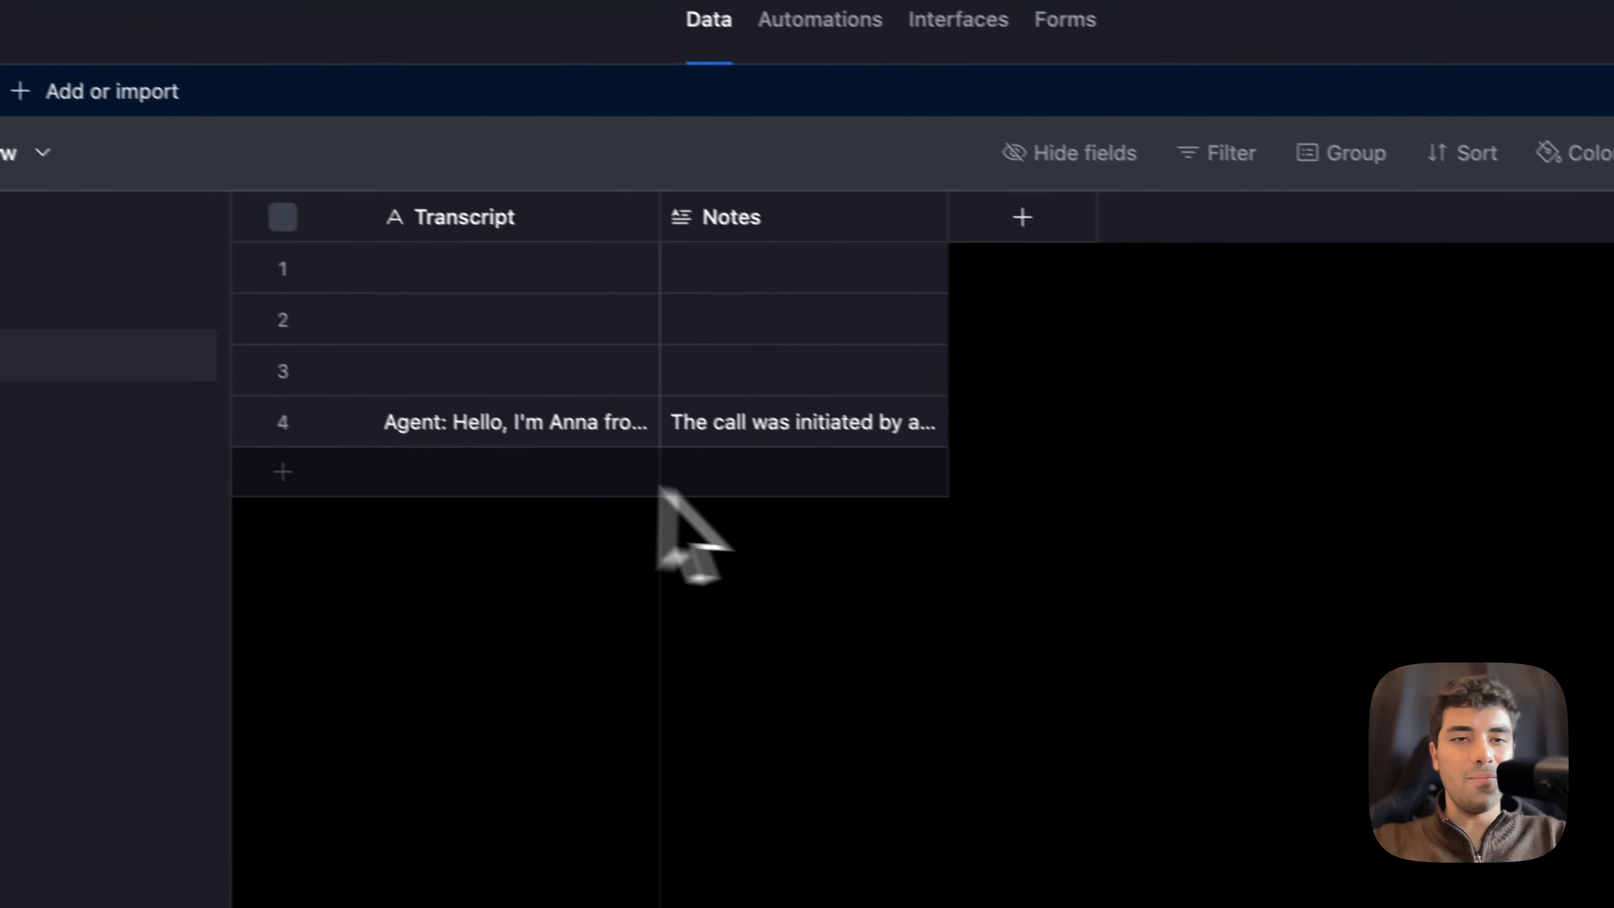
pyautogui.click(544, 482)
pyautogui.click(544, 432)
pyautogui.click(460, 296)
pyautogui.rightClick(612, 359)
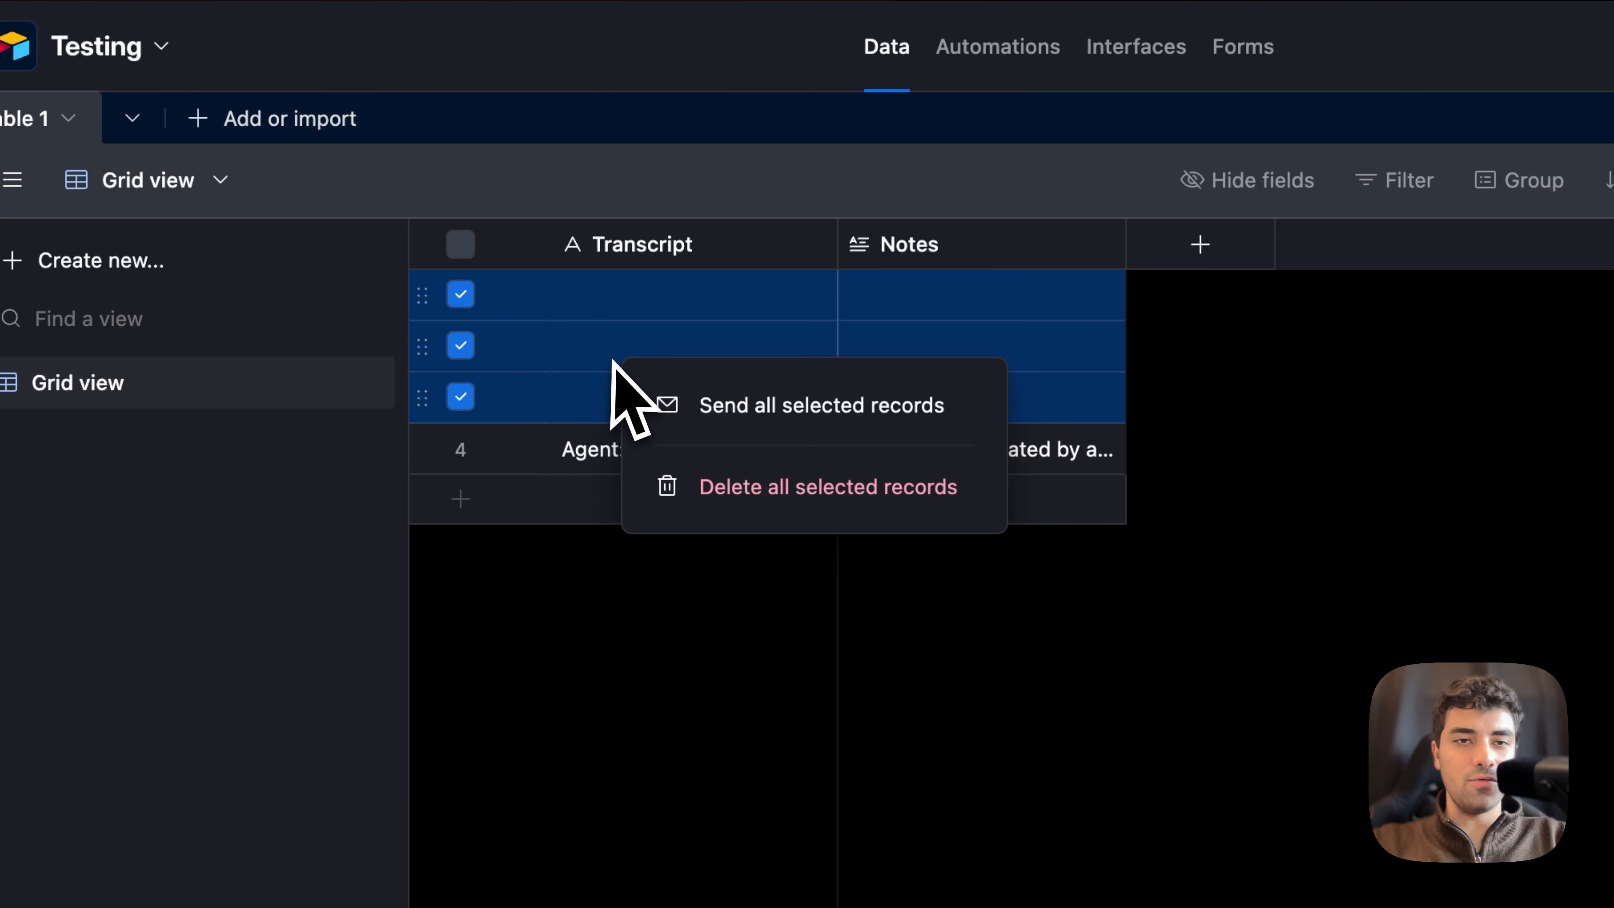
pyautogui.click(692, 509)
# Step: Examine the call record's Transcript and Notes cells, expanding the Notes text to read the summary
pyautogui.click(724, 318)
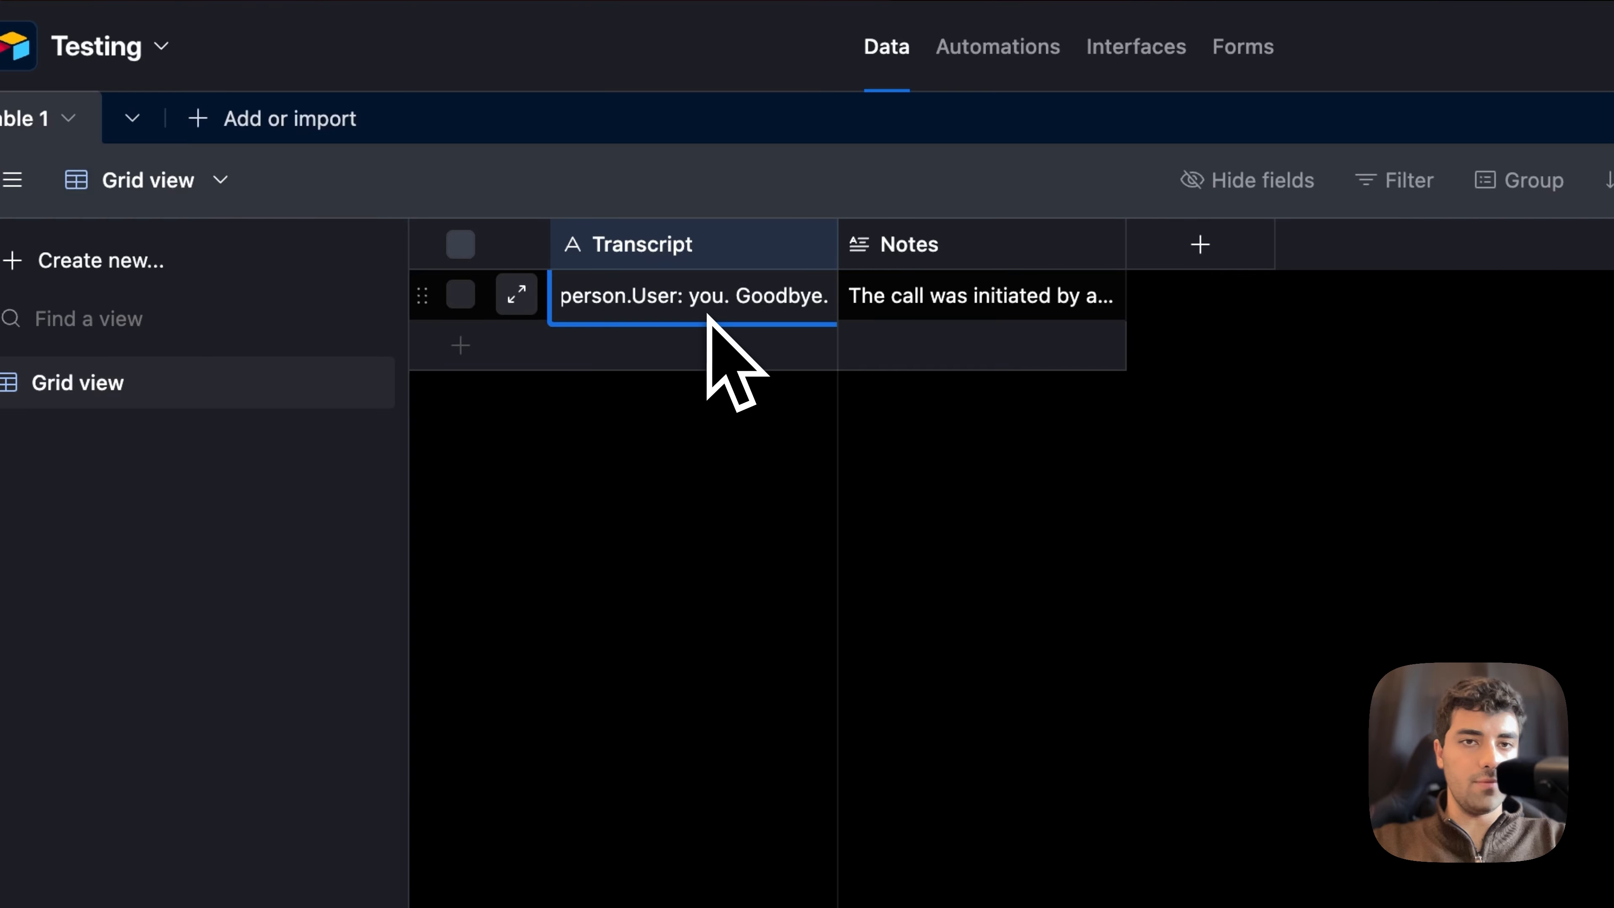
pyautogui.click(985, 317)
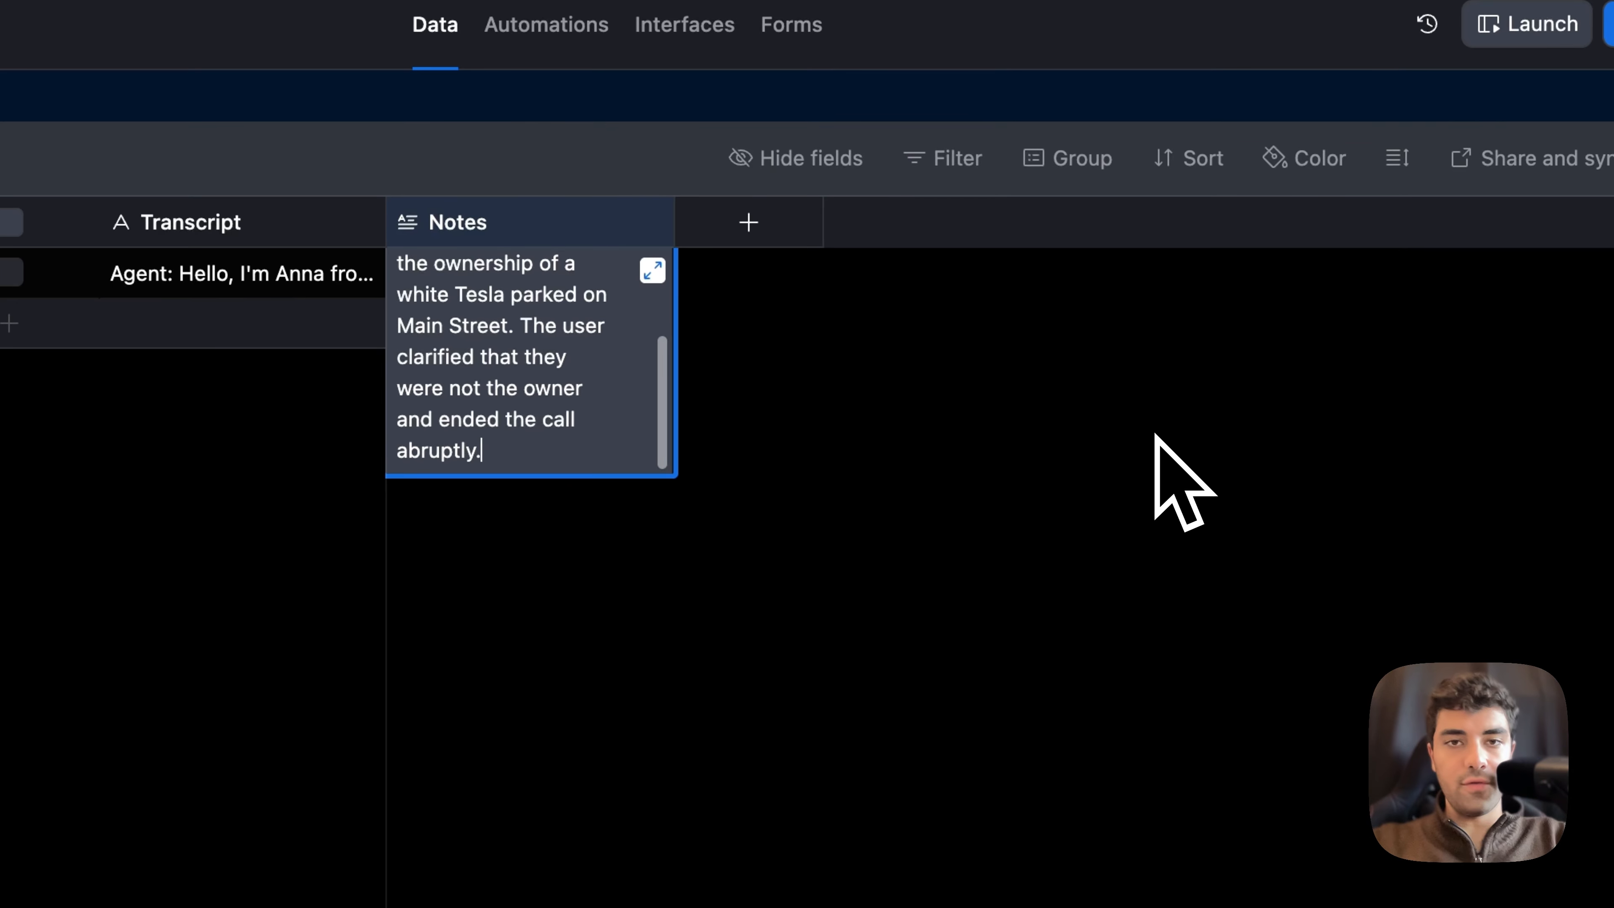
pyautogui.click(1155, 435)
# Step: Switch to the Retell AI homepage
pyautogui.moveTo(93, 661)
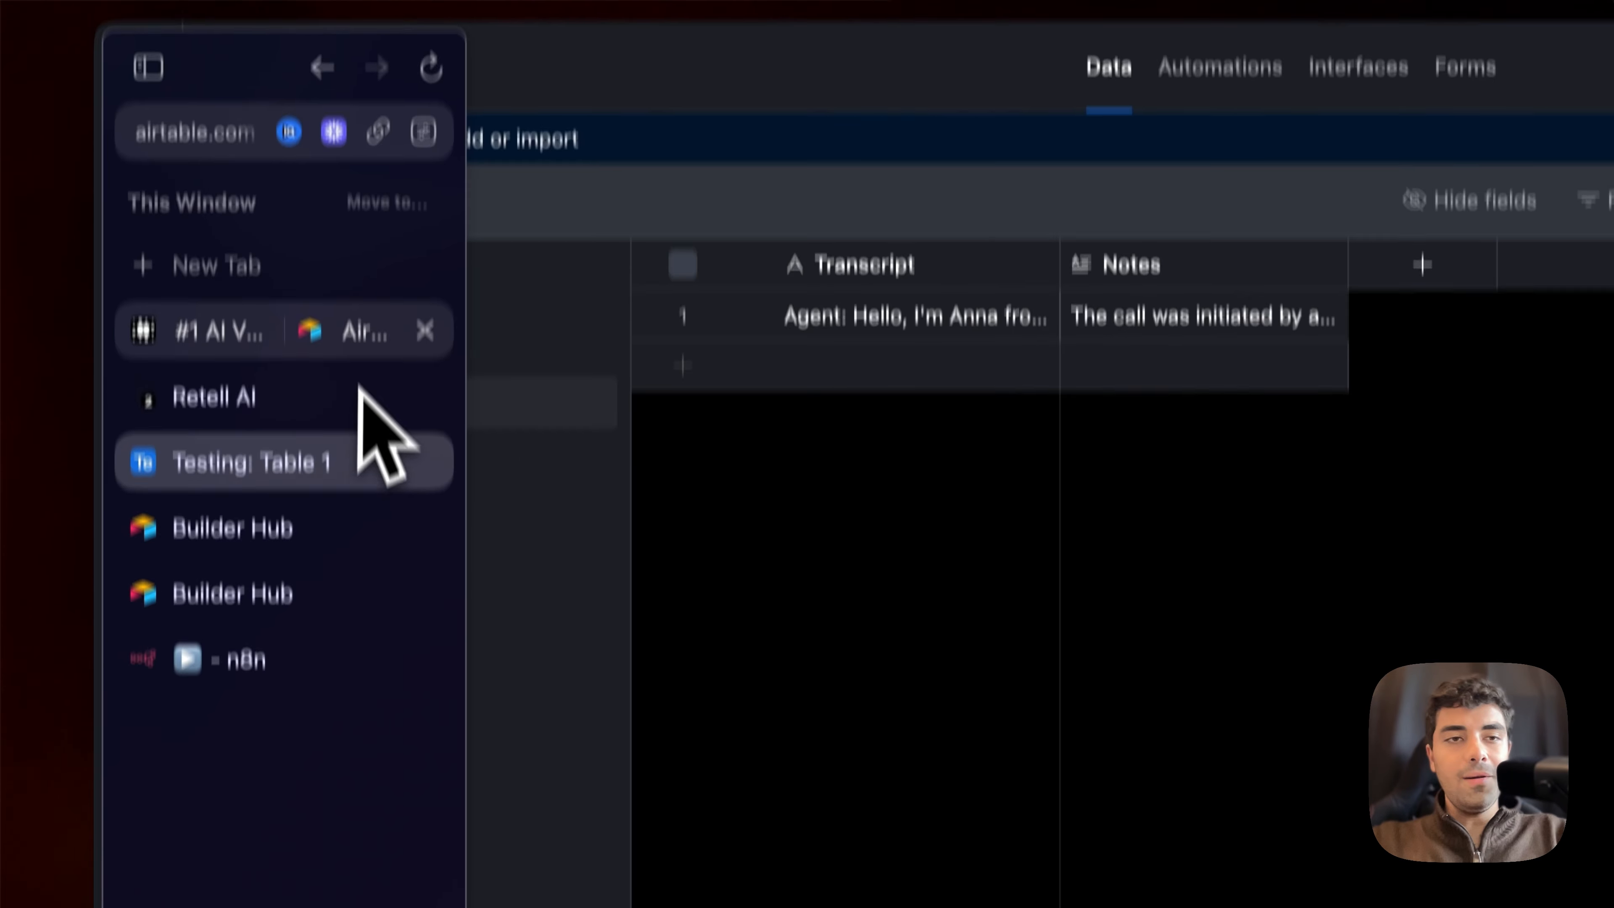
pyautogui.click(218, 222)
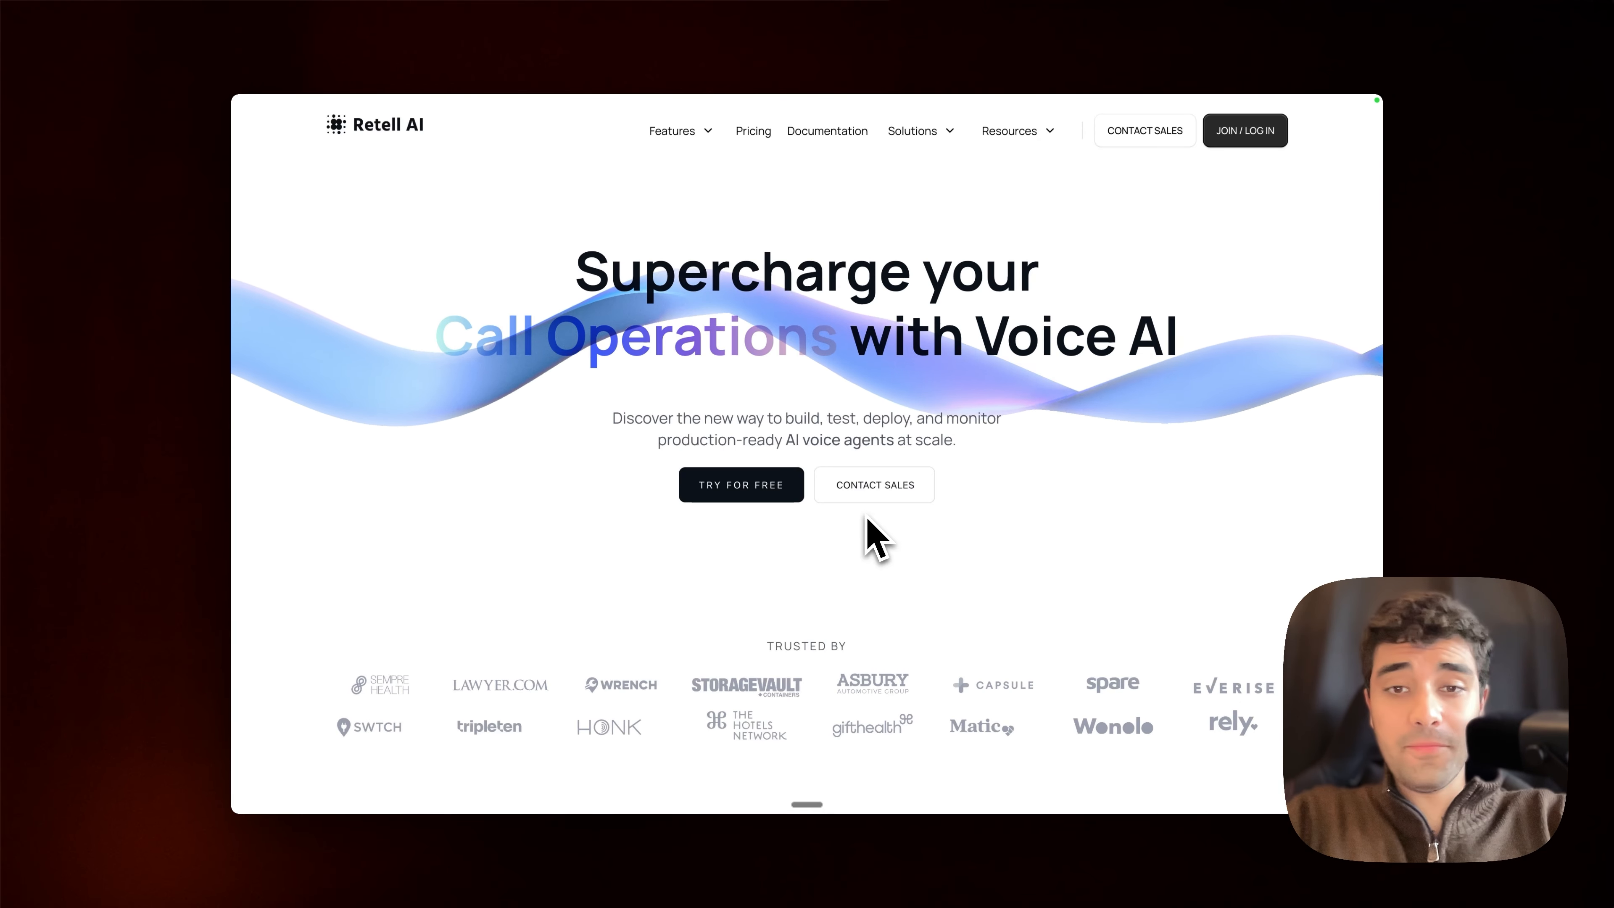